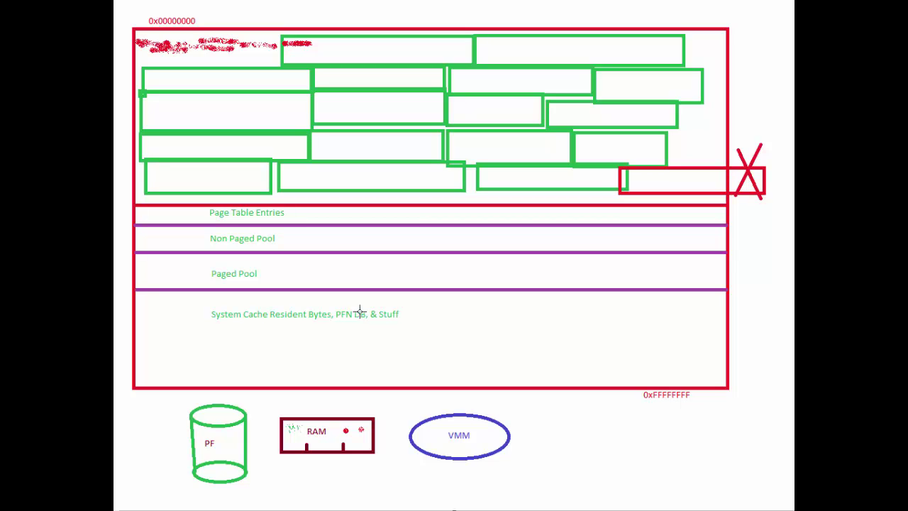
- Circle the Non Paged Pool and Paged Pool labels with one red ellipse and add the text "12,000 8,000" beside Page Table Entries
{"action": "mouse_move", "coordinate": [310, 288]}
{"action": "left_mouse_down"}
{"action": "mouse_move", "coordinate": [281, 257]}
{"action": "mouse_move", "coordinate": [157, 222]}
{"action": "left_mouse_up"}
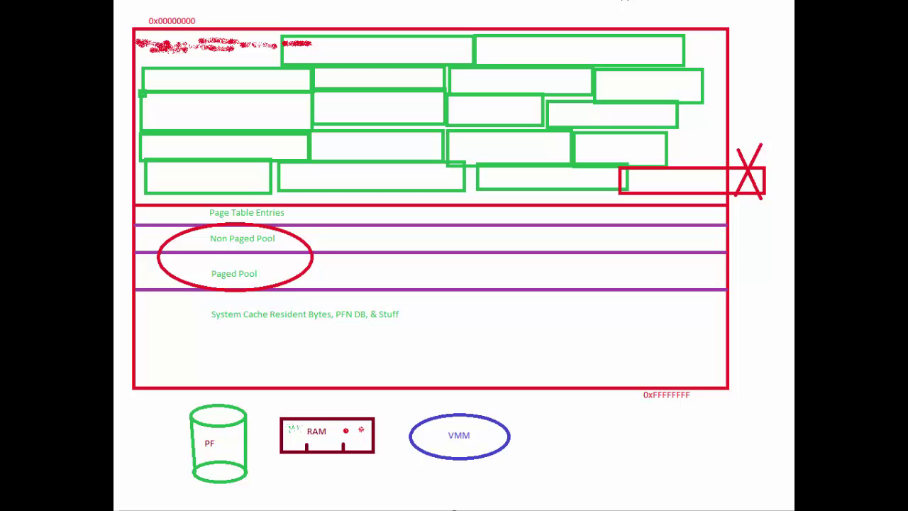
{"action": "left_click", "coordinate": [323, 210]}
{"action": "left_click_drag", "start_coordinate": [371, 220], "coordinate": [362, 207]}
{"action": "type", "text": "12,000"}
{"action": "type", "text": "8,000"}
- Add red text beside Non Paged Pool reading 260MB, followed after a gap by "2GB 900MB | 4GB 1.5GB |"
{"action": "left_click", "coordinate": [322, 241]}
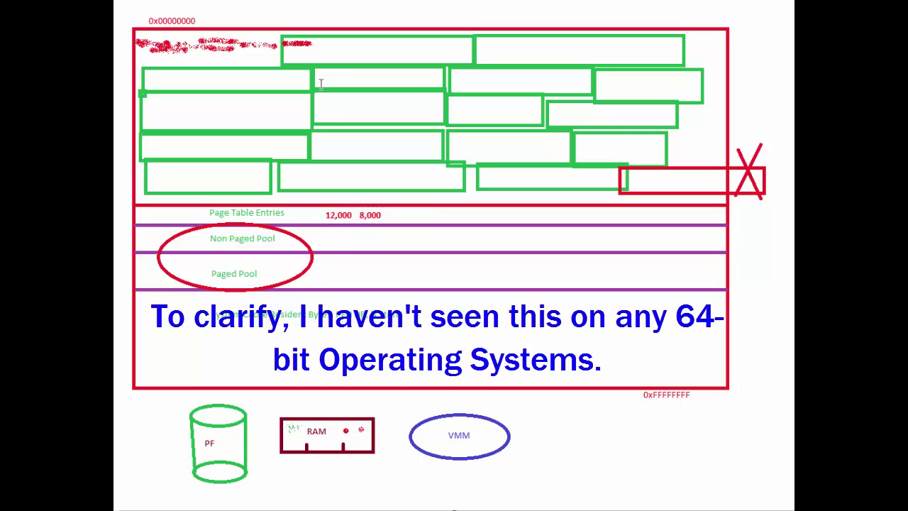
{"action": "left_click", "coordinate": [329, 239]}
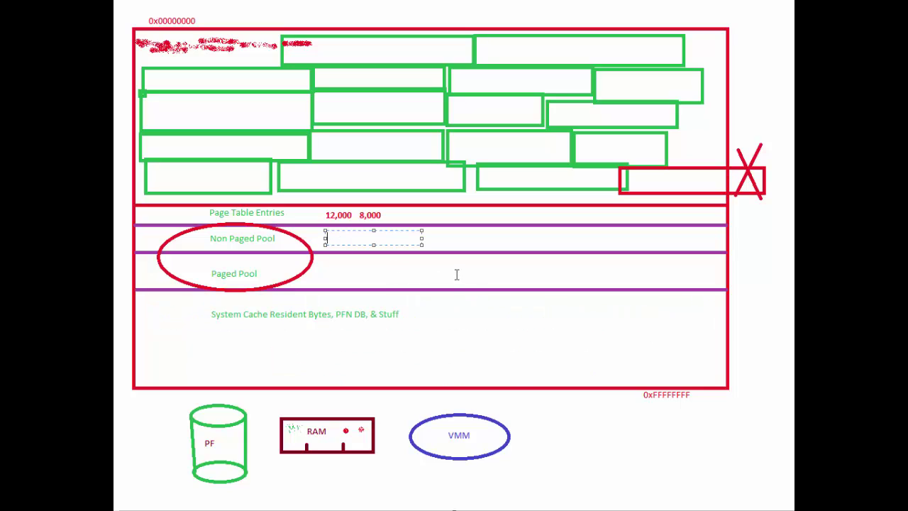
{"action": "left_click_drag", "start_coordinate": [426, 238], "coordinate": [547, 239]}
{"action": "type", "text": "260MB"}
{"action": "key", "text": "BackSpace"}
{"action": "key", "text": "BackSpace"}
{"action": "key", "text": "BackSpace"}
{"action": "key", "text": "BackSpace"}
{"action": "key", "text": "BackSpace"}
{"action": "type", "text": "2GB  900MB |"}
{"action": "type", "text": "4GB 1."}
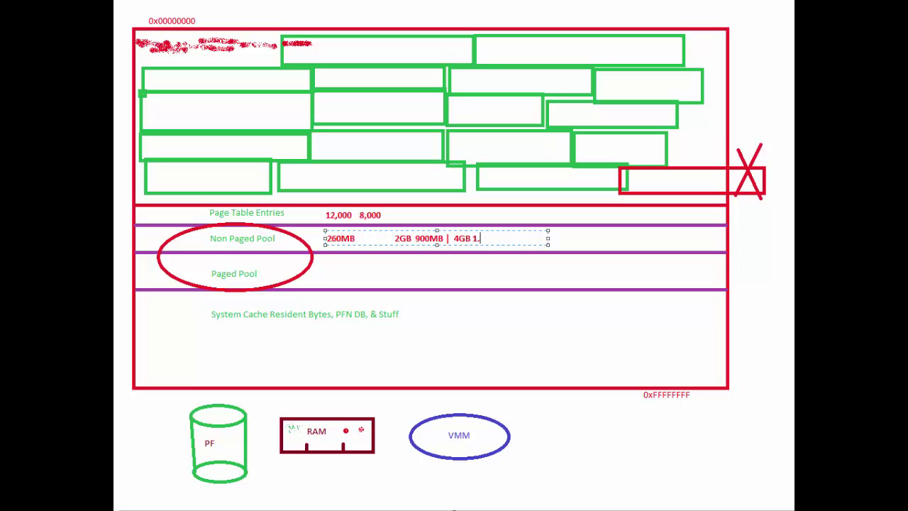
{"action": "type", "text": "5GB  |"}
- Widen the Non Paged Pool text box and append "8GB 3GB | 16GB 6GB" to its values
{"action": "left_click_drag", "start_coordinate": [548, 237], "coordinate": [610, 234]}
{"action": "type", "text": "8GB"}
{"action": "type", "text": "3GB | 16 GB 6GB"}
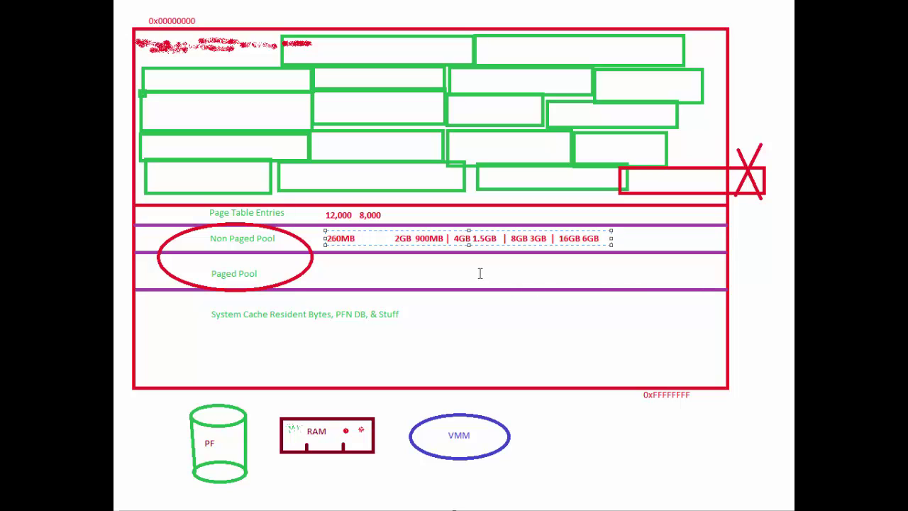
- Add red text beside Paged Pool reading 360MB, followed after a gap by "2GB 3.5GB | 4GB 5.5GB | 8GB 12GB | 16GB 38GB"
{"action": "left_click", "coordinate": [325, 273]}
{"action": "left_click", "coordinate": [325, 273]}
{"action": "type", "text": "360MV"}
{"action": "key", "text": "BackSpace"}
{"action": "type", "text": "B"}
{"action": "left_click_drag", "start_coordinate": [419, 272], "coordinate": [621, 272]}
{"action": "type", "text": "2GB 3.5GB |"}
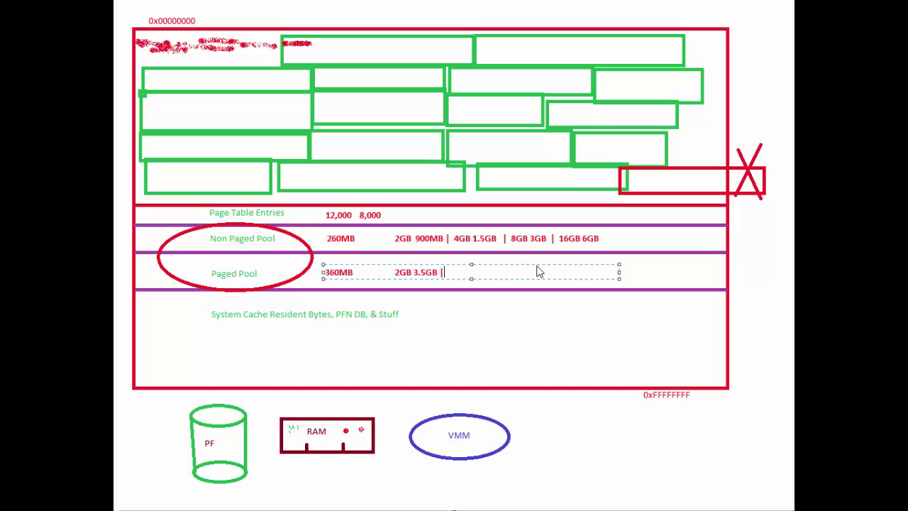
{"action": "key", "text": "BackSpace"}
{"action": "key", "text": "BackSpace"}
{"action": "type", "text": "| 4GB 5.5GB |  8GB"}
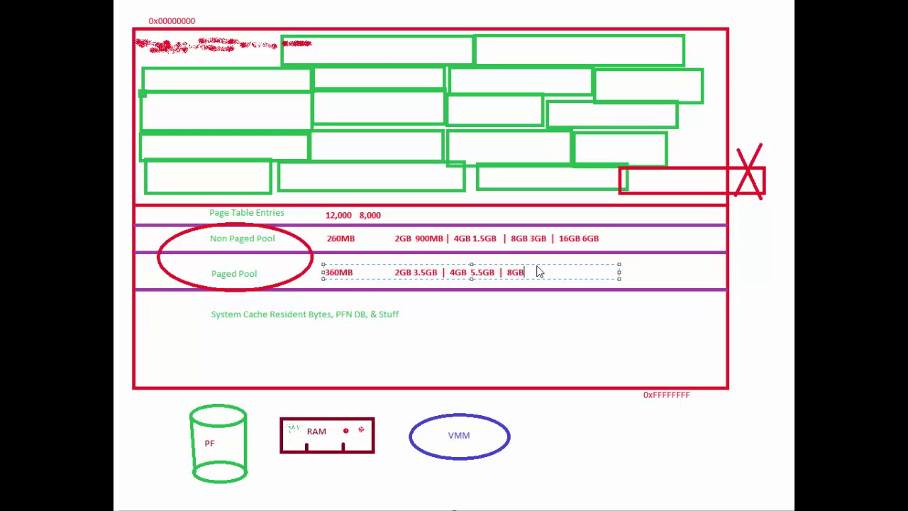
{"action": "type", "text": " 12GB | 16GB 38GB"}
{"action": "left_click", "coordinate": [557, 316]}
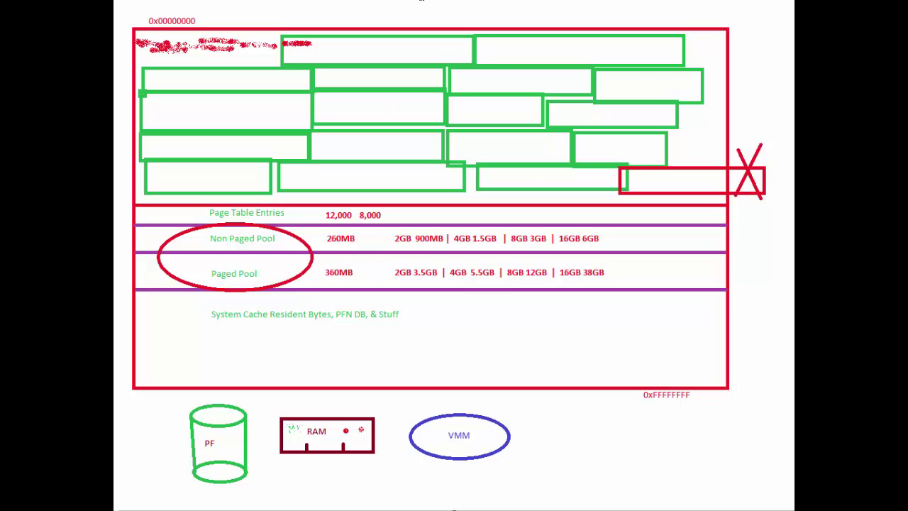
{"action": "left_click", "coordinate": [476, 1]}
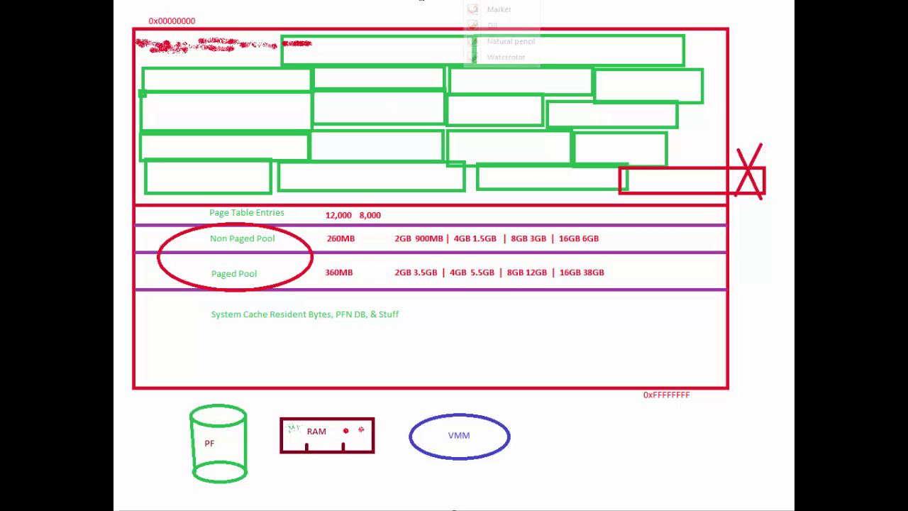
{"action": "left_click", "coordinate": [547, 2]}
{"action": "left_click", "coordinate": [551, 73]}
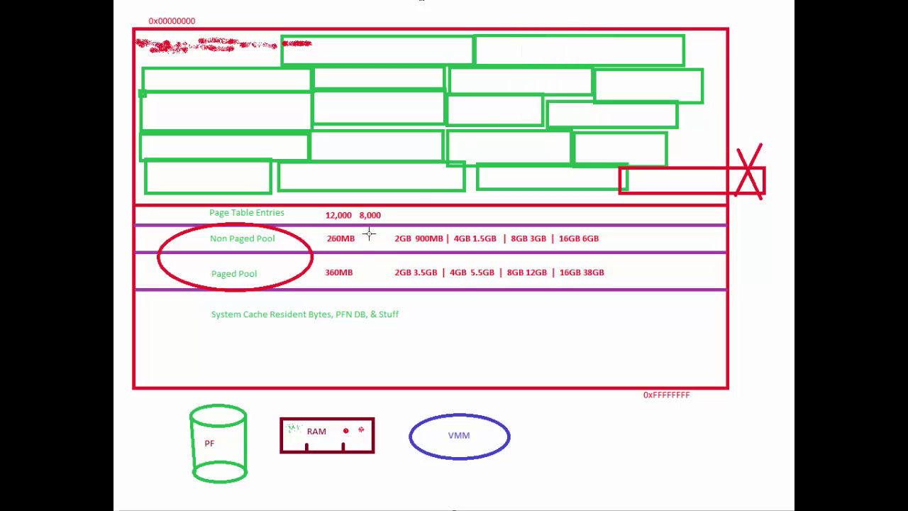
{"action": "left_click_drag", "start_coordinate": [381, 228], "coordinate": [306, 251]}
{"action": "key", "text": "ctrl+z"}
- Draw a red freehand circle around the 260MB and 360MB values and a smaller one below them
{"action": "left_click", "coordinate": [537, 3]}
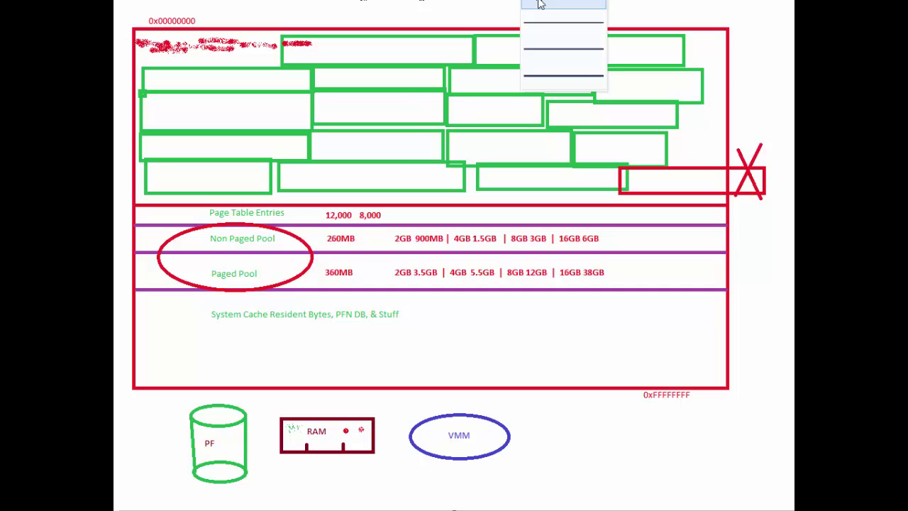
{"action": "left_click", "coordinate": [551, 74]}
{"action": "mouse_move", "coordinate": [360, 222]}
{"action": "left_mouse_down"}
{"action": "mouse_move", "coordinate": [315, 250]}
{"action": "mouse_move", "coordinate": [330, 276]}
{"action": "mouse_move", "coordinate": [367, 258]}
{"action": "mouse_move", "coordinate": [362, 217]}
{"action": "left_mouse_up"}
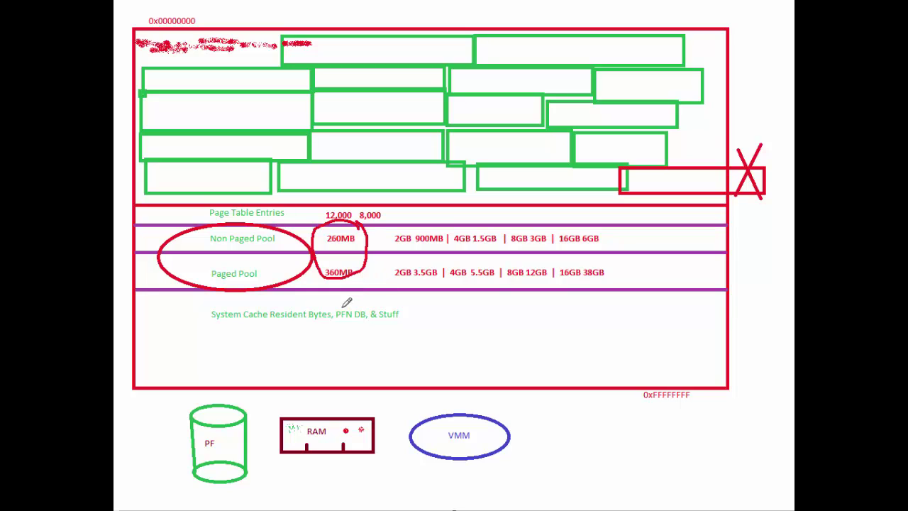
{"action": "mouse_move", "coordinate": [344, 302]}
{"action": "left_mouse_down"}
{"action": "mouse_move", "coordinate": [352, 341]}
{"action": "mouse_move", "coordinate": [360, 317]}
{"action": "mouse_move", "coordinate": [344, 299]}
{"action": "left_mouse_up"}
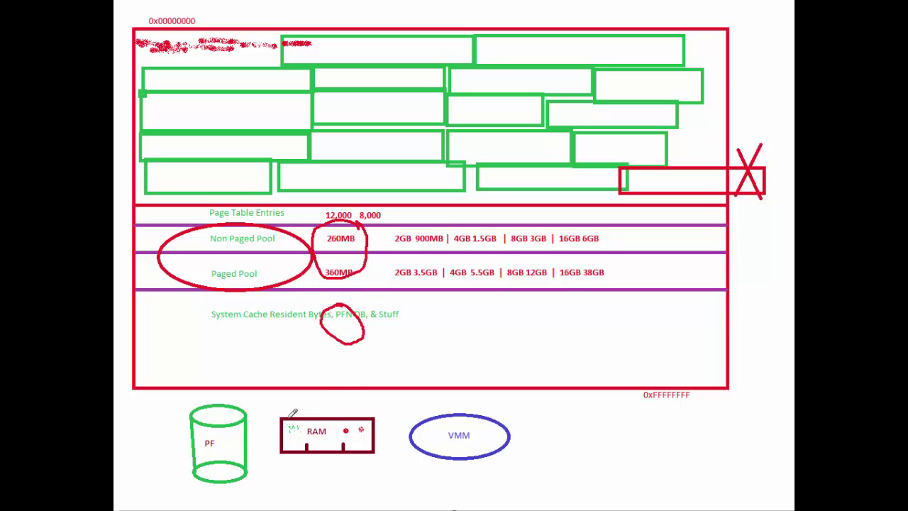
- Draw red freehand arrows diagonally across the RAM box and the whole address space, and scatter small marks inside the RAM box
{"action": "left_click_drag", "start_coordinate": [272, 413], "coordinate": [367, 452]}
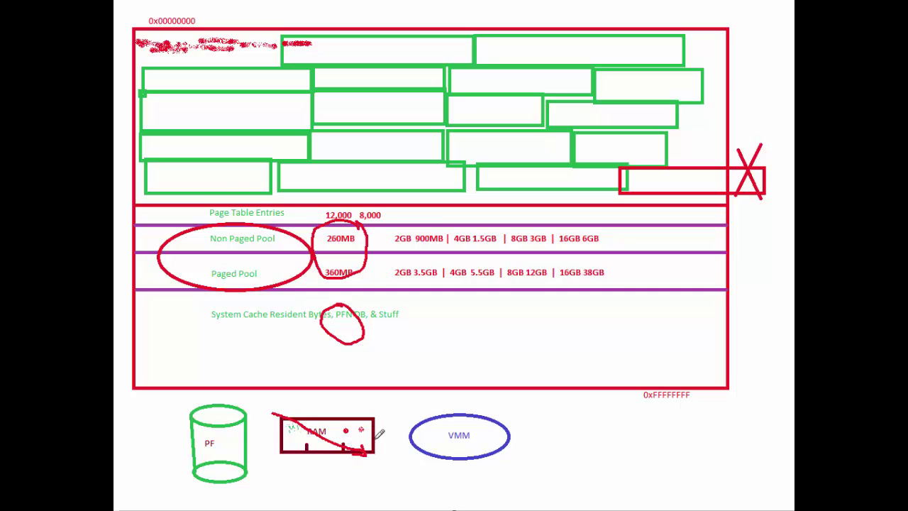
{"action": "mouse_move", "coordinate": [139, 27]}
{"action": "left_mouse_down"}
{"action": "mouse_move", "coordinate": [313, 106]}
{"action": "mouse_move", "coordinate": [512, 224]}
{"action": "mouse_move", "coordinate": [628, 312]}
{"action": "mouse_move", "coordinate": [738, 381]}
{"action": "left_mouse_up"}
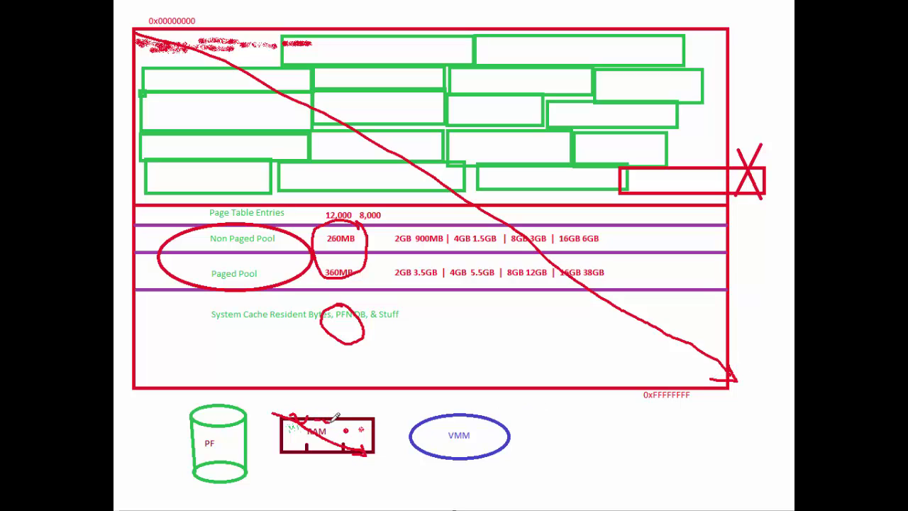
{"action": "mouse_move", "coordinate": [293, 427]}
{"action": "left_mouse_down"}
{"action": "mouse_move", "coordinate": [335, 420]}
{"action": "mouse_move", "coordinate": [367, 428]}
{"action": "mouse_move", "coordinate": [288, 430]}
{"action": "mouse_move", "coordinate": [369, 435]}
{"action": "mouse_move", "coordinate": [295, 438]}
{"action": "mouse_move", "coordinate": [368, 438]}
{"action": "mouse_move", "coordinate": [317, 438]}
{"action": "left_mouse_up"}
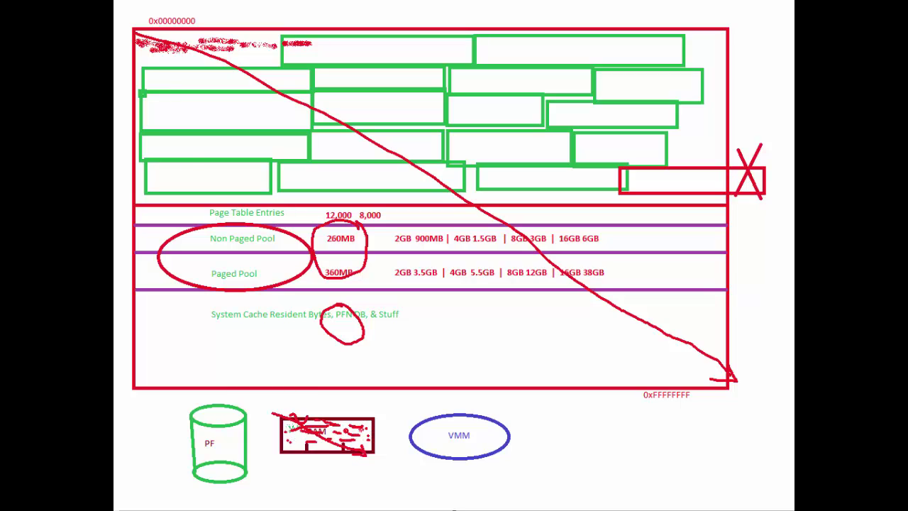
- Undo all the freehand circles, arrows and RAM marks, keeping the Paged Pool values in the diagram
{"action": "key", "text": "ctrl+z"}
{"action": "key", "text": "ctrl+z"}
{"action": "key", "text": "ctrl+z"}
{"action": "key", "text": "ctrl+z"}
{"action": "key", "text": "ctrl+z"}
{"action": "key", "text": "ctrl+z"}
{"action": "key", "text": "ctrl+z"}
{"action": "key", "text": "ctrl+z"}
{"action": "key", "text": "ctrl+z"}
{"action": "key", "text": "ctrl+z"}
{"action": "key", "text": "ctrl+z"}
{"action": "key", "text": "ctrl+z"}
{"action": "key", "text": "ctrl+z"}
{"action": "key", "text": "ctrl+z"}
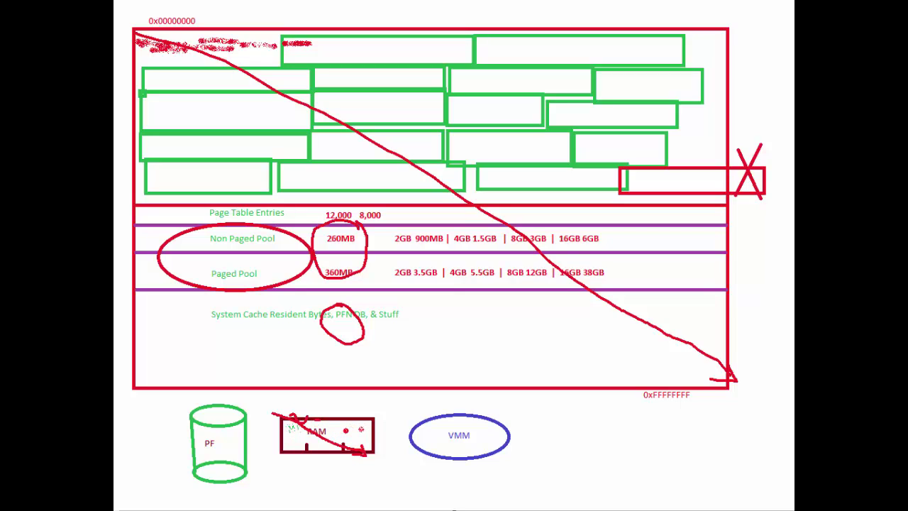
{"action": "key", "text": "ctrl+z"}
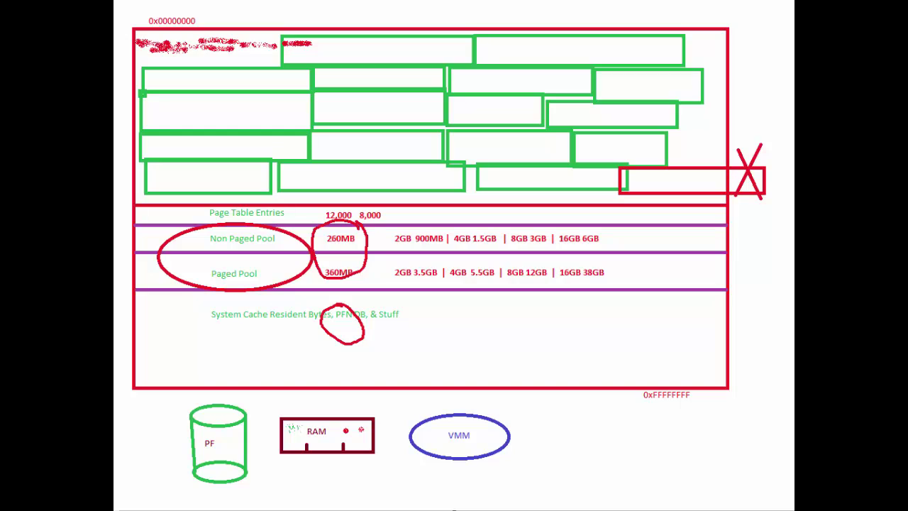
{"action": "key", "text": "ctrl+z"}
{"action": "key", "text": "ctrl+z"}
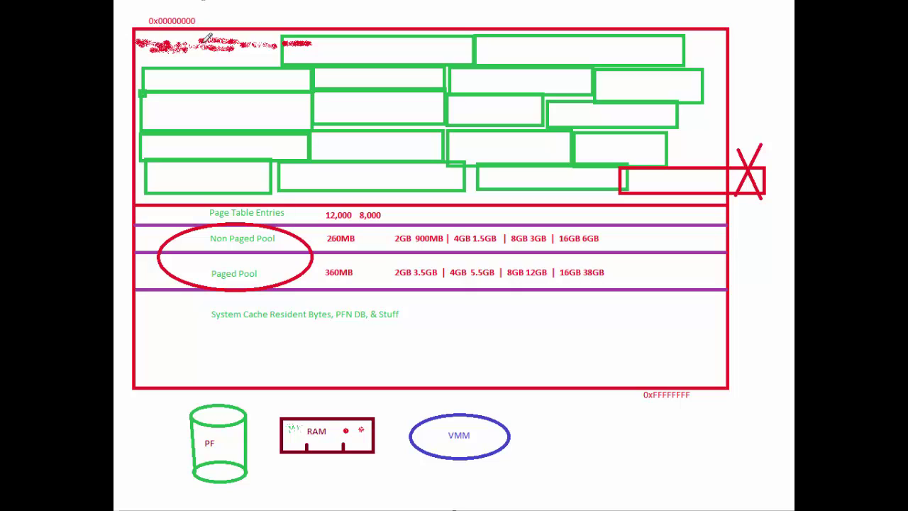
{"action": "key", "text": "ctrl+z"}
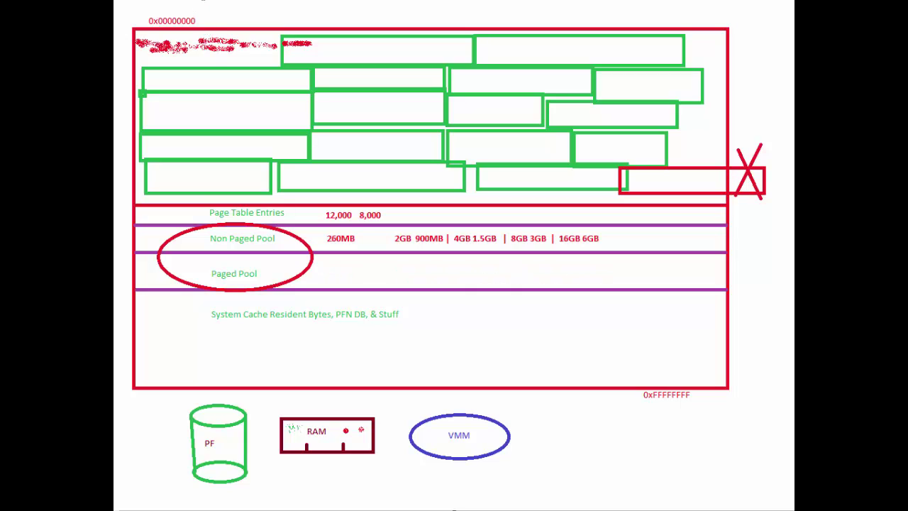
{"action": "key", "text": "ctrl+y"}
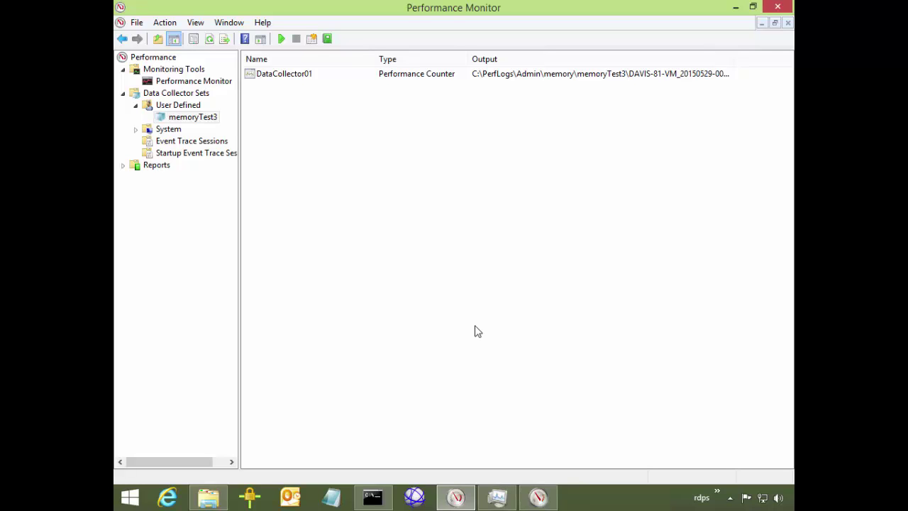
- Check the physical memory view in Resource Monitor and return to Performance Monitor
{"action": "left_click", "coordinate": [504, 501]}
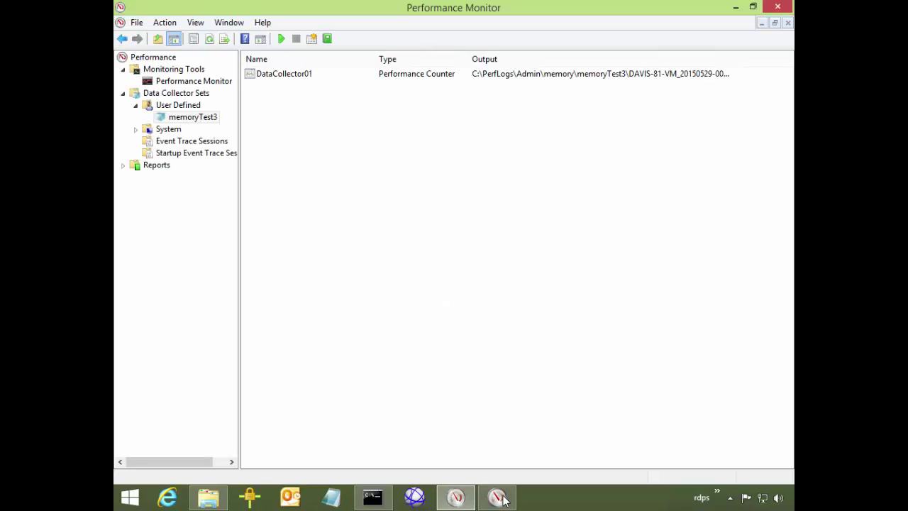
{"action": "left_click", "coordinate": [502, 499]}
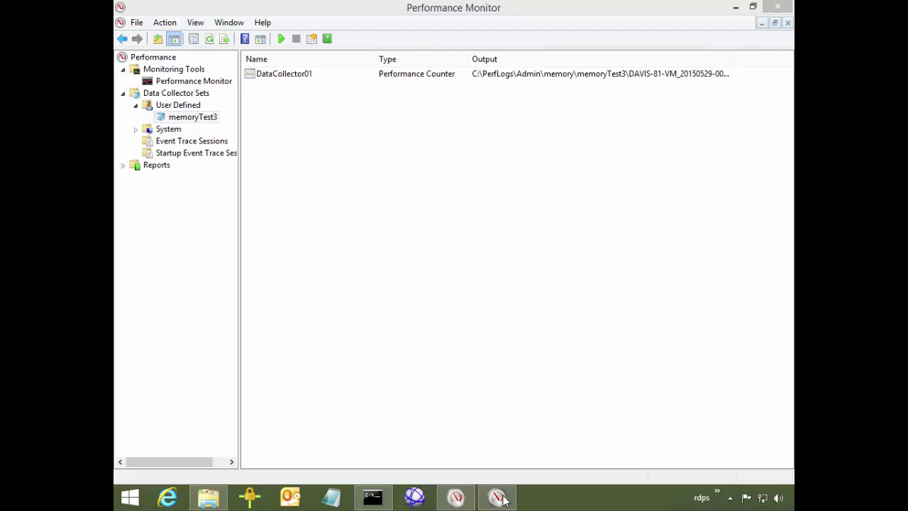
{"action": "left_click", "coordinate": [501, 499]}
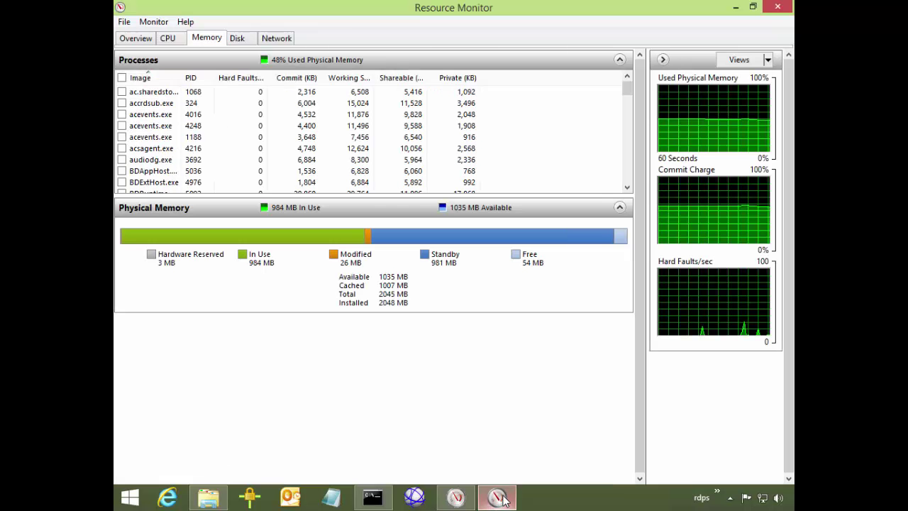
{"action": "left_click", "coordinate": [501, 499]}
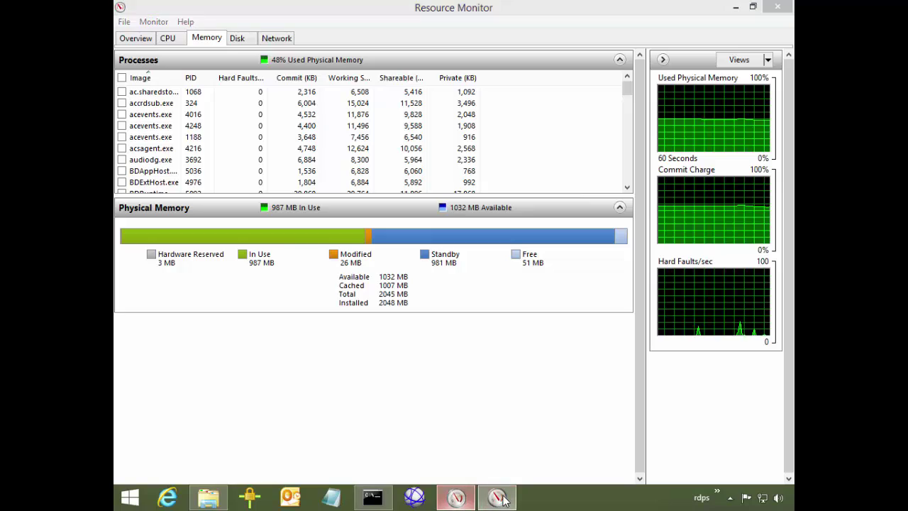
{"action": "mouse_move", "coordinate": [372, 497]}
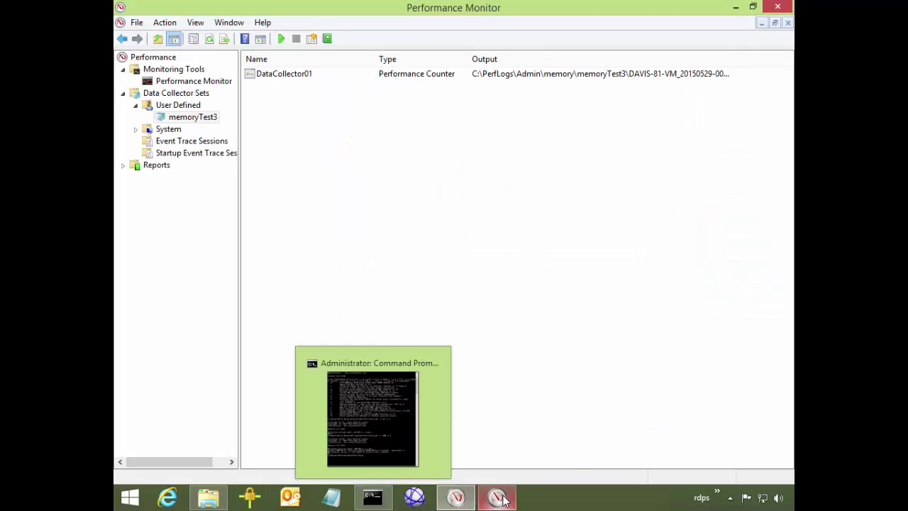
{"action": "left_click", "coordinate": [502, 499]}
{"action": "left_click", "coordinate": [502, 499]}
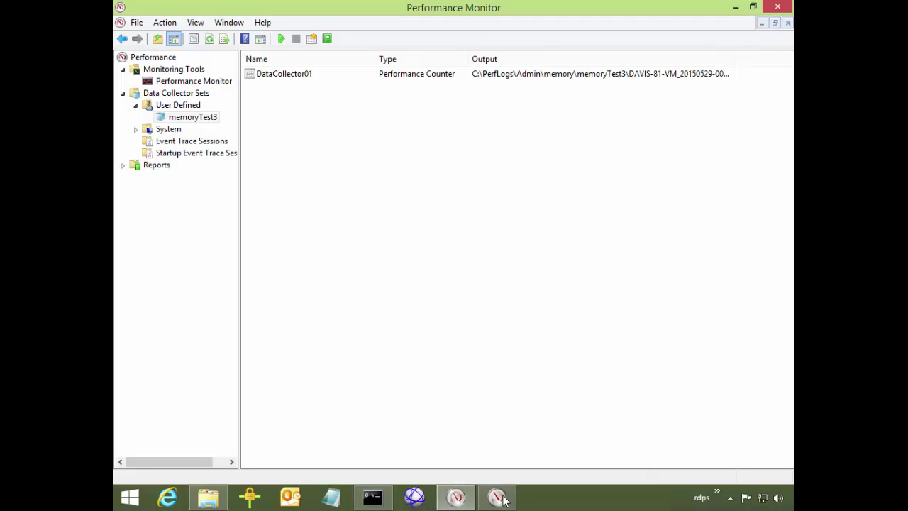
- Open the properties of DataCollector01 in the memoryTest3 data collector set
{"action": "key", "text": "Down"}
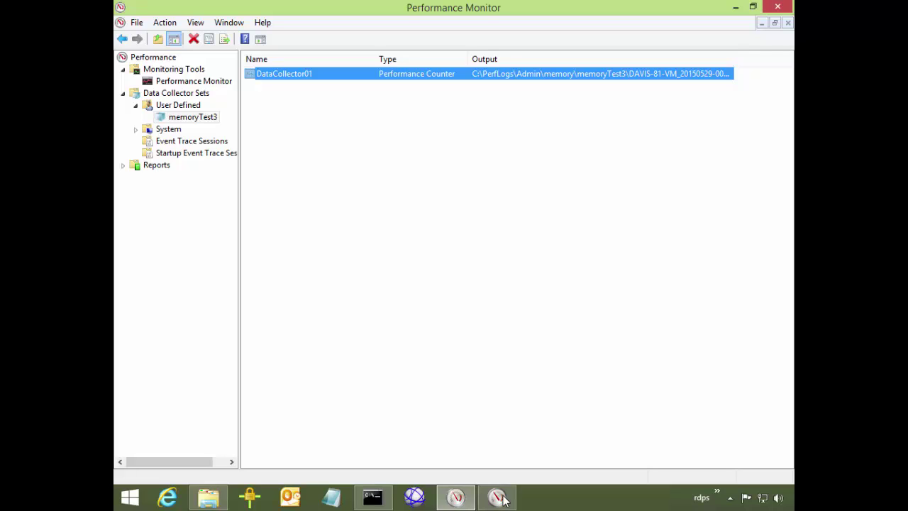
{"action": "key", "text": "shift+F10"}
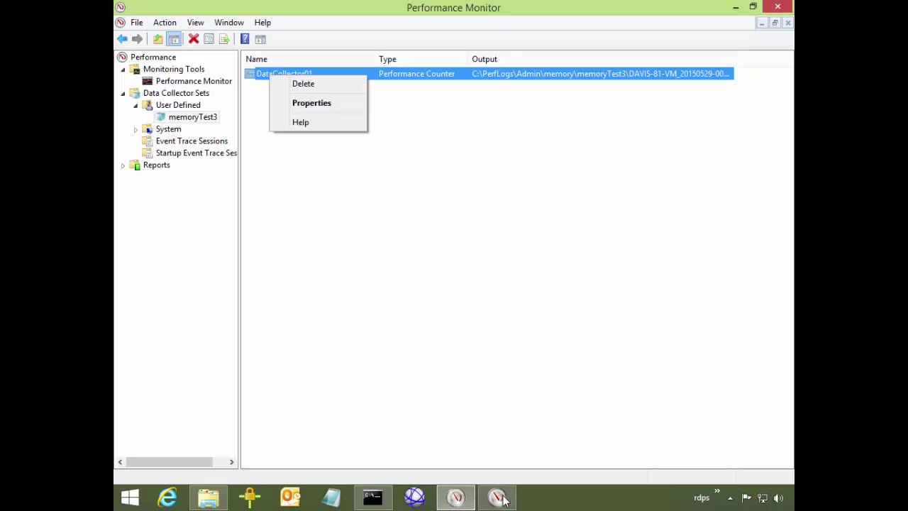
{"action": "key", "text": "Down"}
{"action": "key", "text": "Down"}
{"action": "key", "text": "Return"}
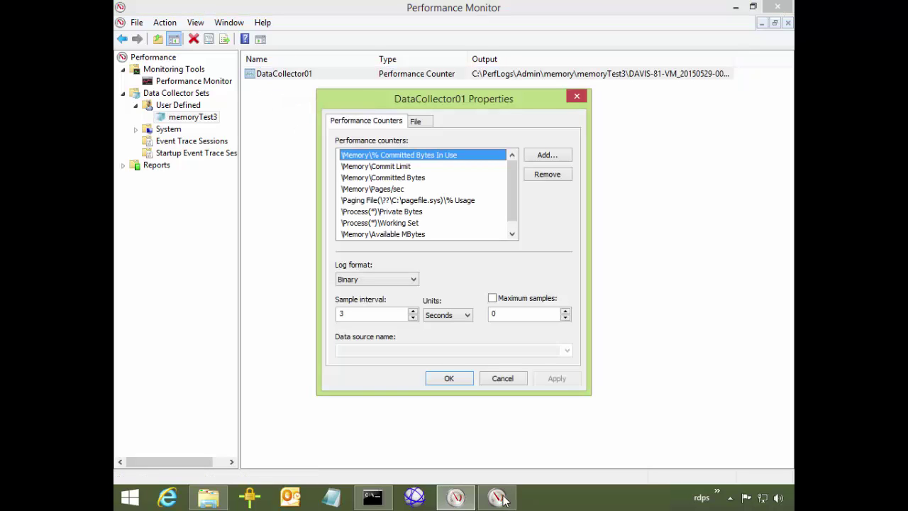
- Remove all performance counters listed before \Process(*)\Virtual Bytes from DataCollector01
{"action": "key", "text": "space"}
{"action": "key", "text": "space"}
{"action": "key", "text": "space"}
{"action": "key", "text": "space"}
{"action": "key", "text": "space"}
{"action": "key", "text": "space"}
{"action": "key", "text": "space"}
{"action": "key", "text": "space"}
{"action": "key", "text": "space"}
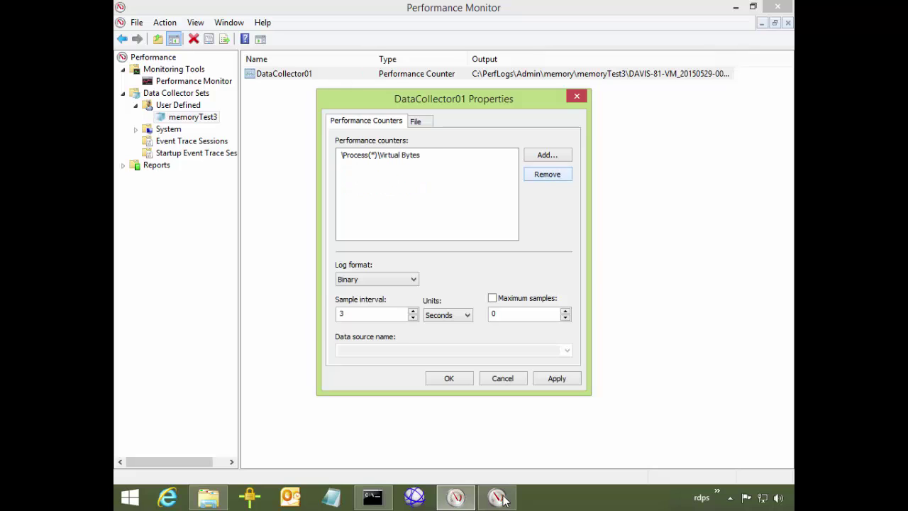
- Start adding counters to DataCollector01 and expand the Memory object's counter list
{"action": "key", "text": "alt+d"}
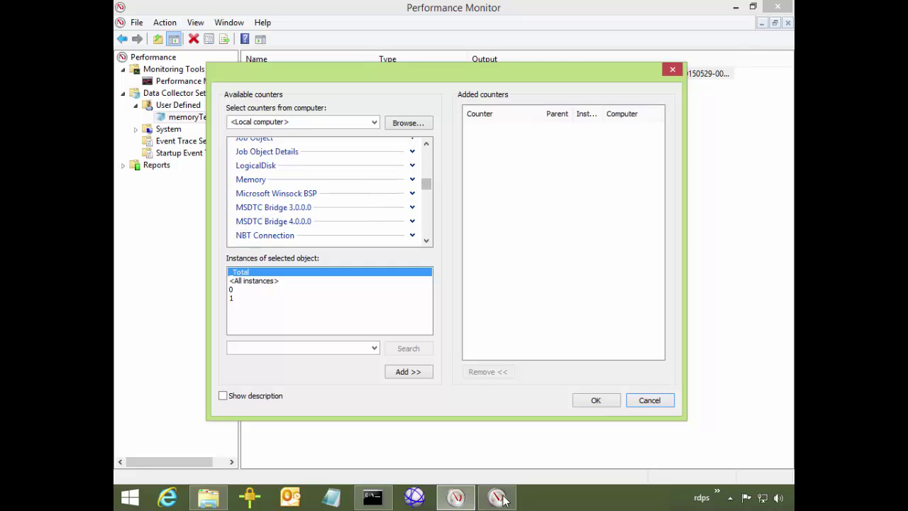
{"action": "left_click", "coordinate": [413, 179]}
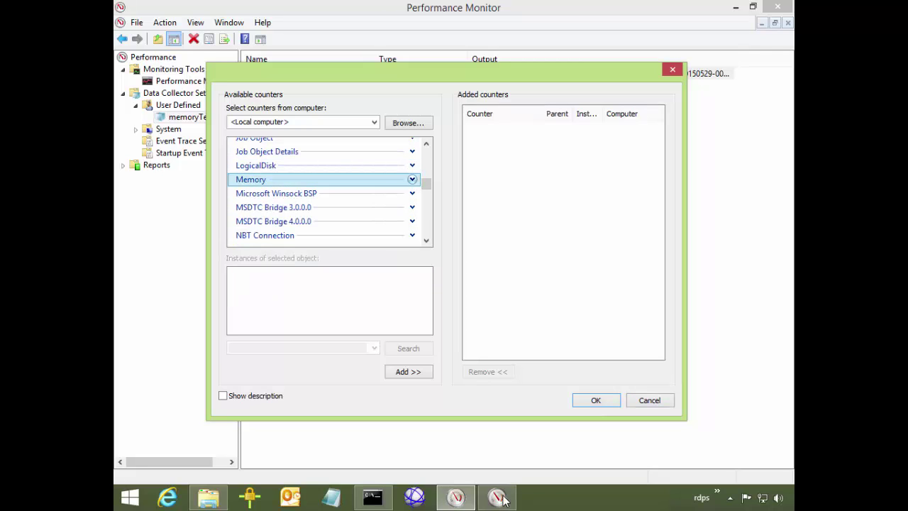
{"action": "scroll", "coordinate": [326, 191], "scroll_direction": "down", "scroll_amount": 6}
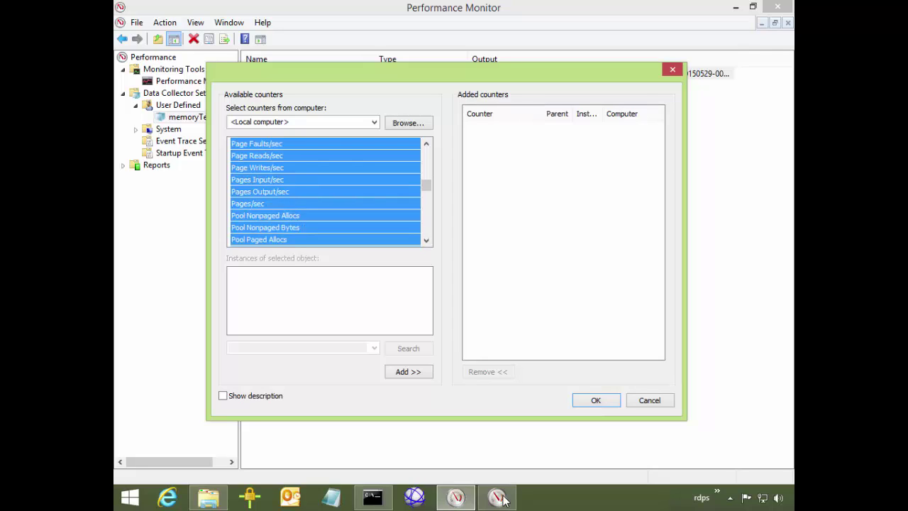
- Examine the pool, cache and system counters available under the Memory object
{"action": "left_click", "coordinate": [265, 215]}
{"action": "scroll", "coordinate": [326, 192], "scroll_direction": "down", "scroll_amount": 1}
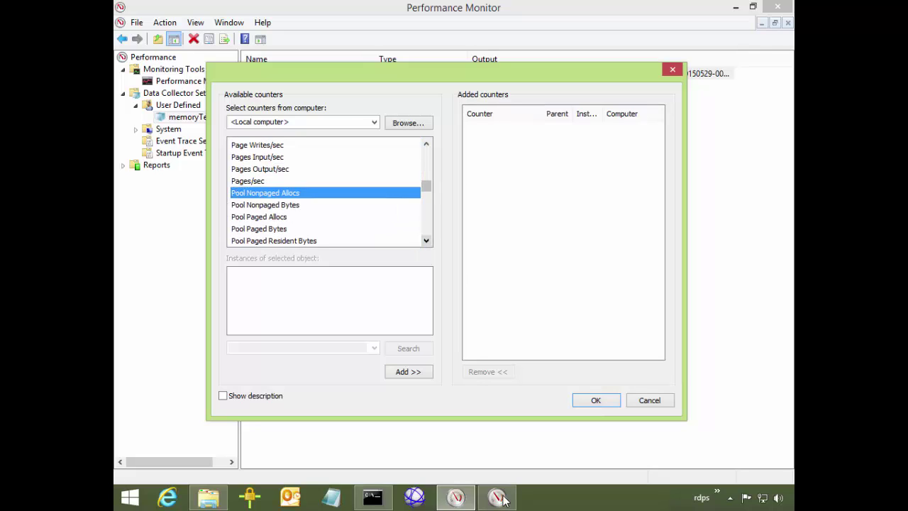
{"action": "scroll", "coordinate": [502, 501], "scroll_direction": "down", "scroll_amount": 1}
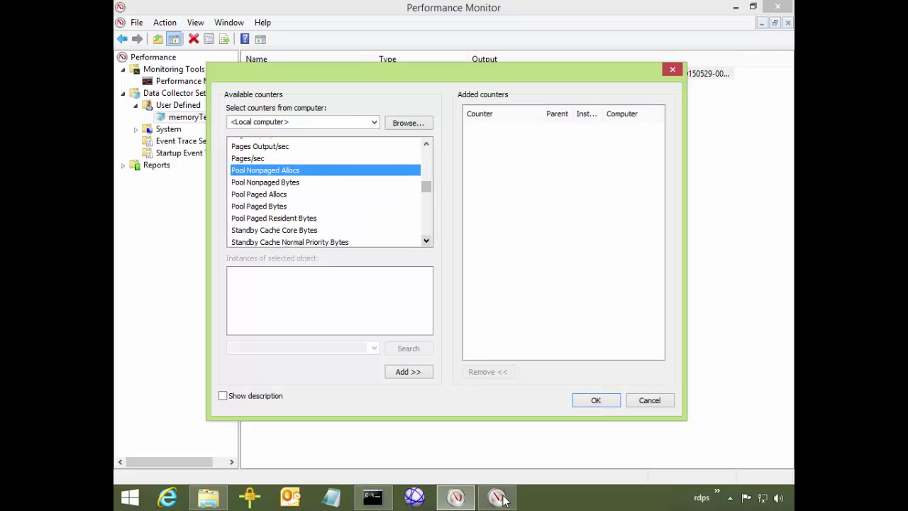
{"action": "scroll", "coordinate": [502, 500], "scroll_direction": "down", "scroll_amount": 1}
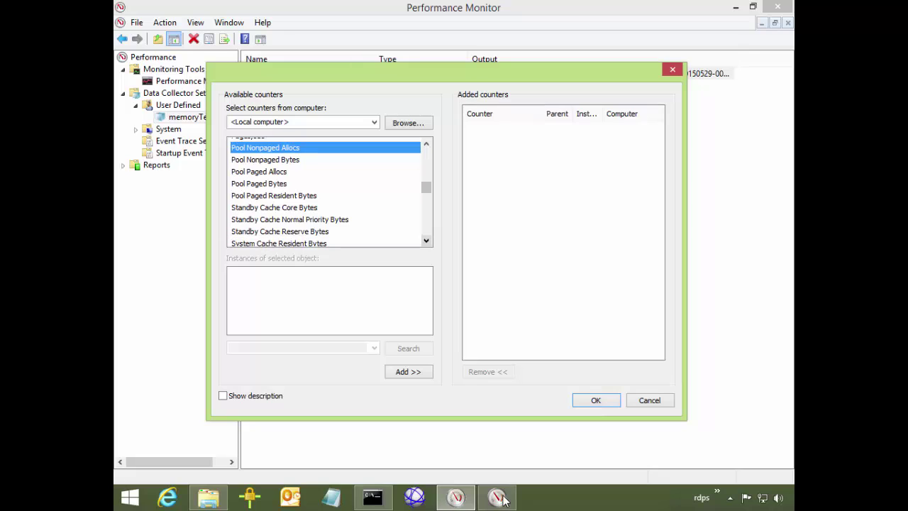
{"action": "scroll", "coordinate": [502, 500], "scroll_direction": "down", "scroll_amount": 2}
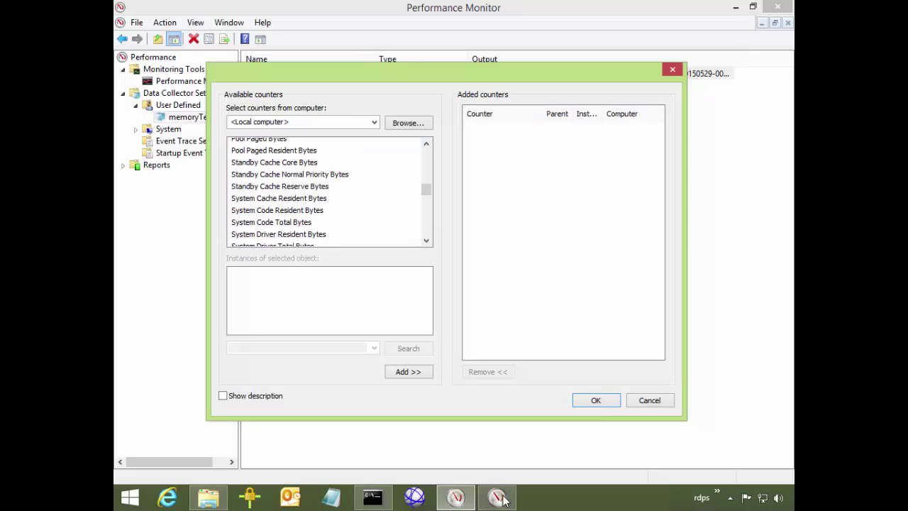
{"action": "scroll", "coordinate": [501, 500], "scroll_direction": "up", "scroll_amount": 4}
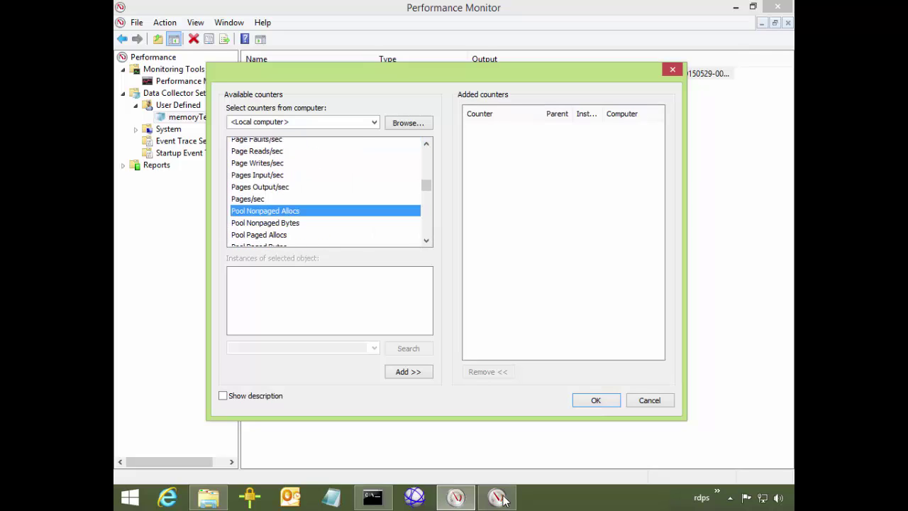
{"action": "key", "text": "Down"}
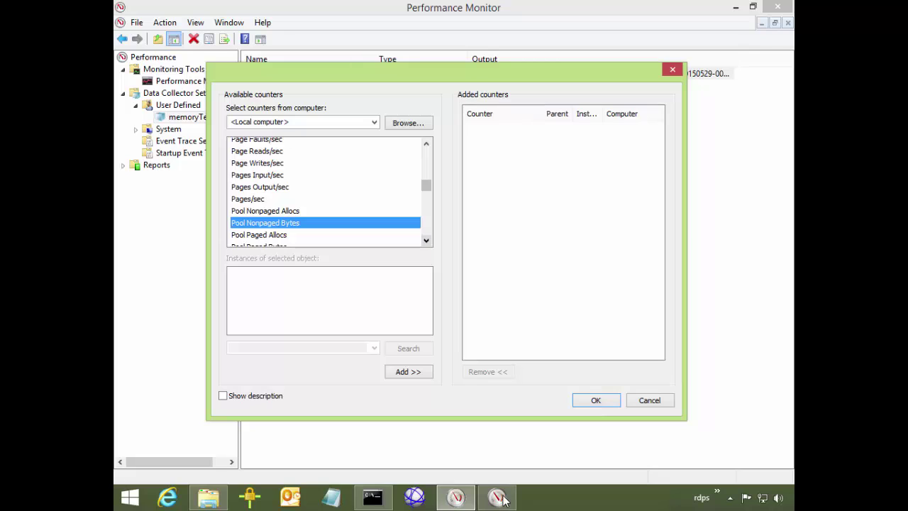
{"action": "scroll", "coordinate": [501, 500], "scroll_direction": "down", "scroll_amount": 1}
{"action": "scroll", "coordinate": [501, 500], "scroll_direction": "up", "scroll_amount": 6}
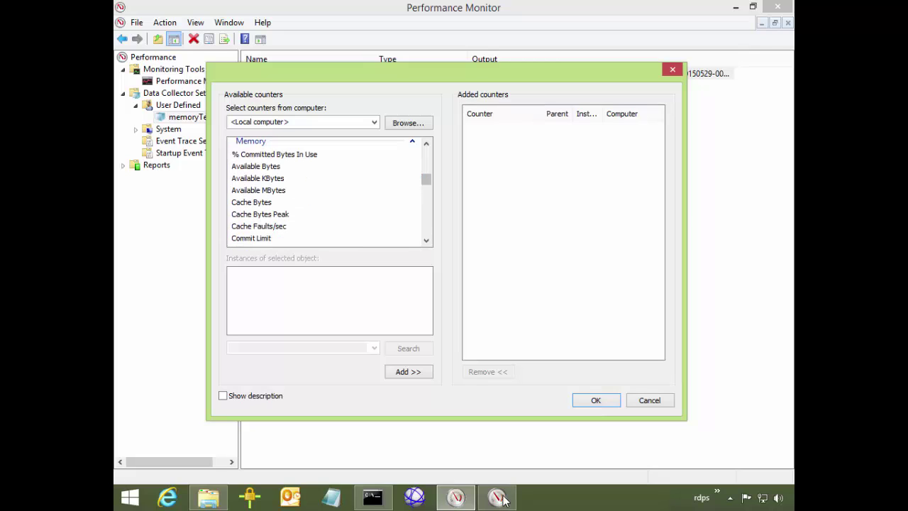
- Add the Memory counters Free System Page Table Entries, Pool Nonpaged Bytes and Pool Paged Bytes
{"action": "scroll", "coordinate": [502, 500], "scroll_direction": "down", "scroll_amount": 3}
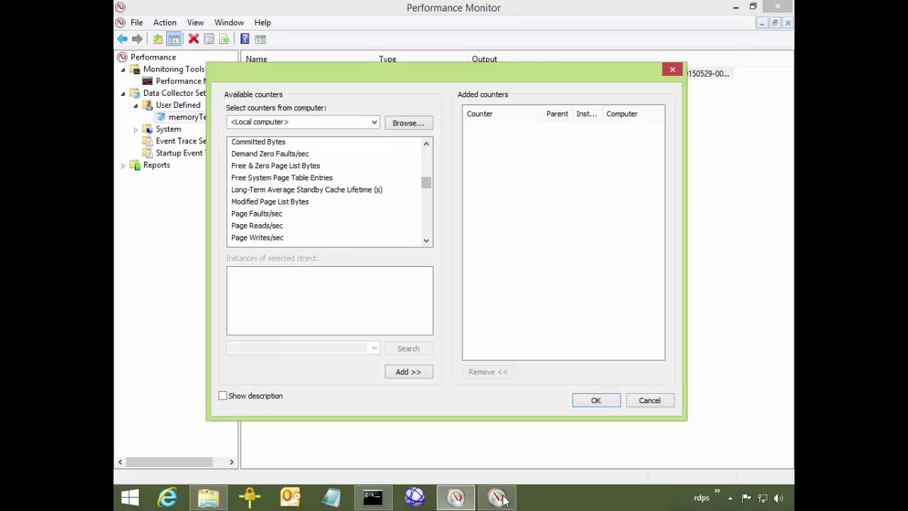
{"action": "left_click", "coordinate": [307, 178]}
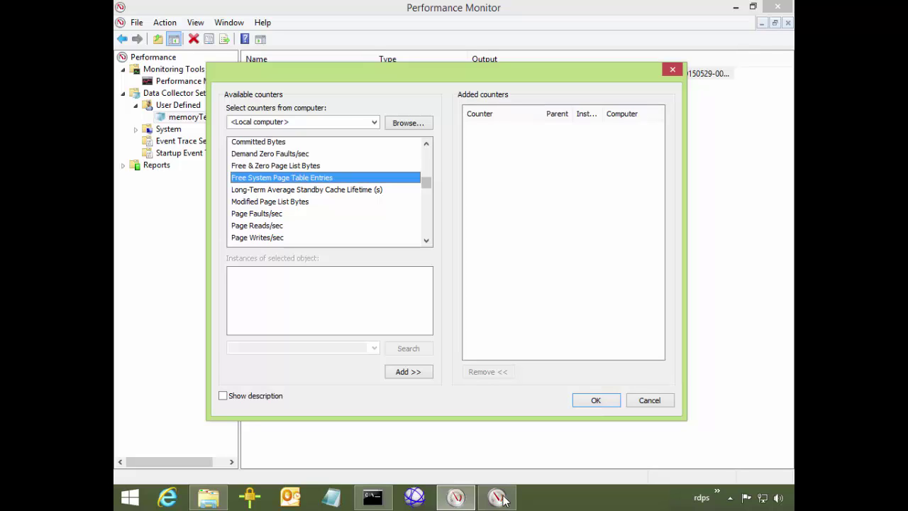
{"action": "scroll", "coordinate": [330, 192], "scroll_direction": "down", "scroll_amount": 3}
{"action": "left_click", "coordinate": [284, 213]}
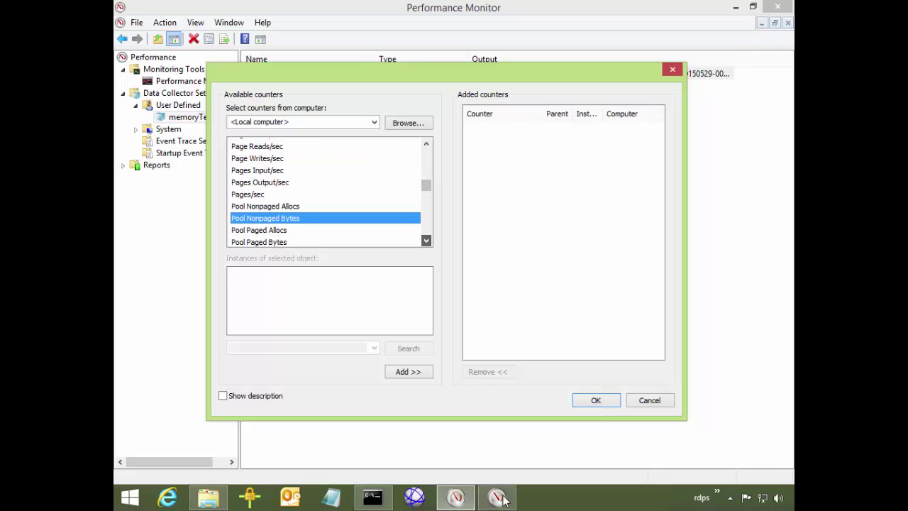
{"action": "scroll", "coordinate": [330, 192], "scroll_direction": "down", "scroll_amount": 1}
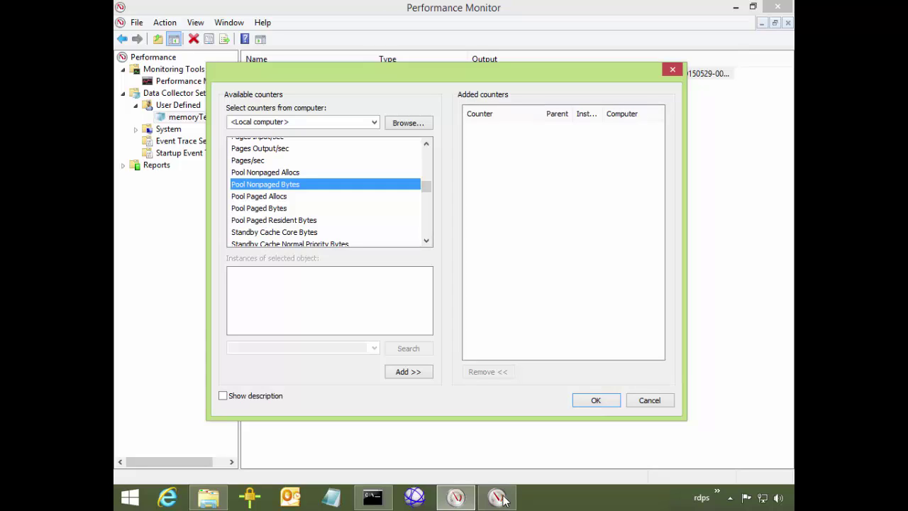
{"action": "left_click", "coordinate": [259, 208], "text": "ctrl"}
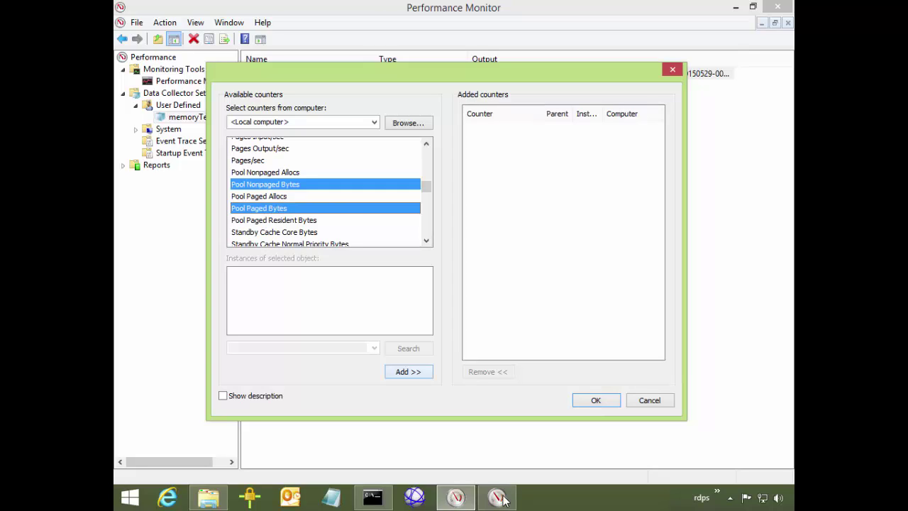
{"action": "left_click", "coordinate": [408, 372]}
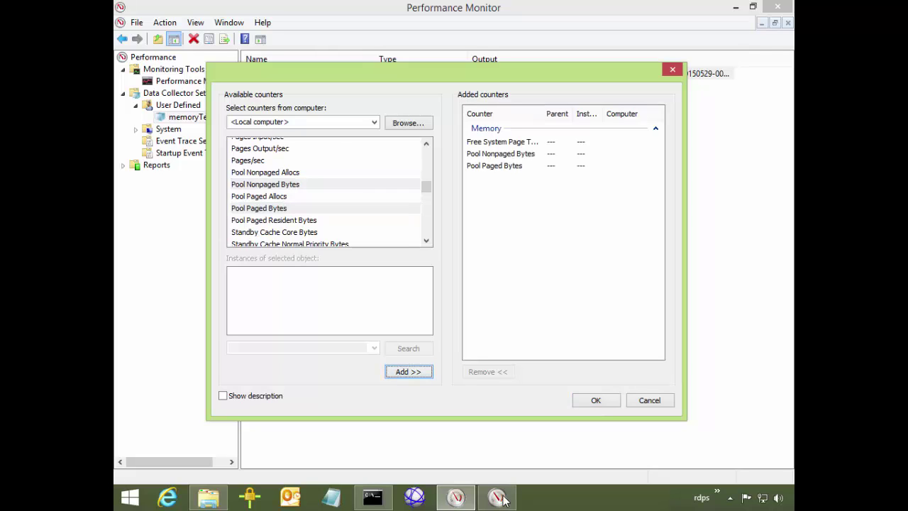
- Add the Memory counter % Committed Bytes In Use to the added counters
{"action": "scroll", "coordinate": [330, 192], "scroll_direction": "up", "scroll_amount": 3}
{"action": "scroll", "coordinate": [330, 192], "scroll_direction": "up", "scroll_amount": 5}
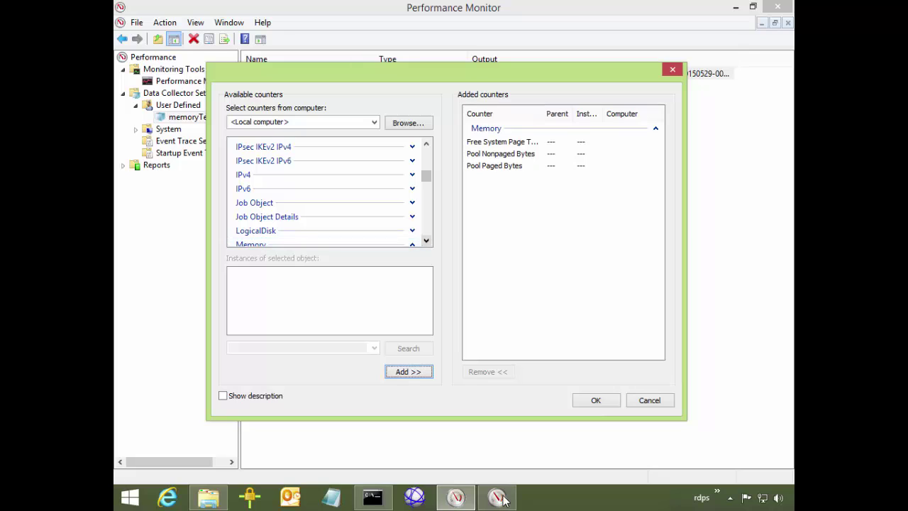
{"action": "scroll", "coordinate": [330, 191], "scroll_direction": "down", "scroll_amount": 1}
{"action": "scroll", "coordinate": [330, 191], "scroll_direction": "down", "scroll_amount": 3}
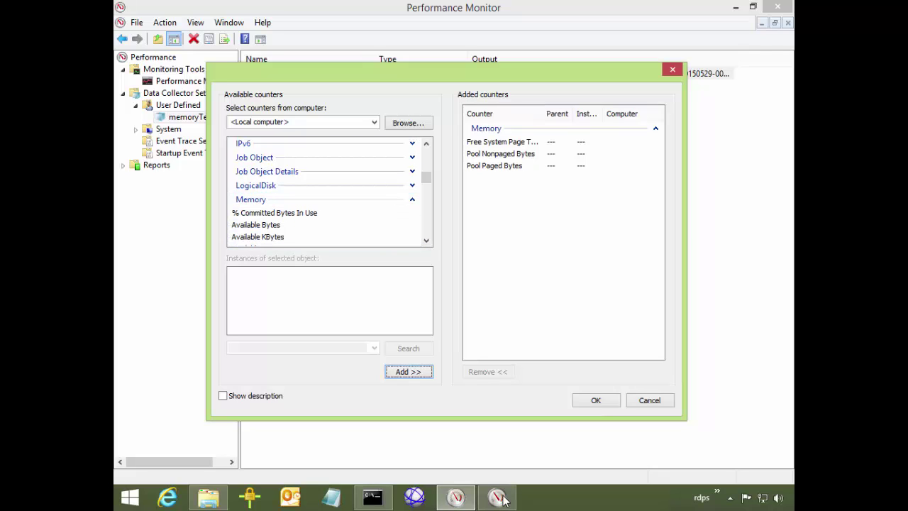
{"action": "left_click", "coordinate": [412, 199]}
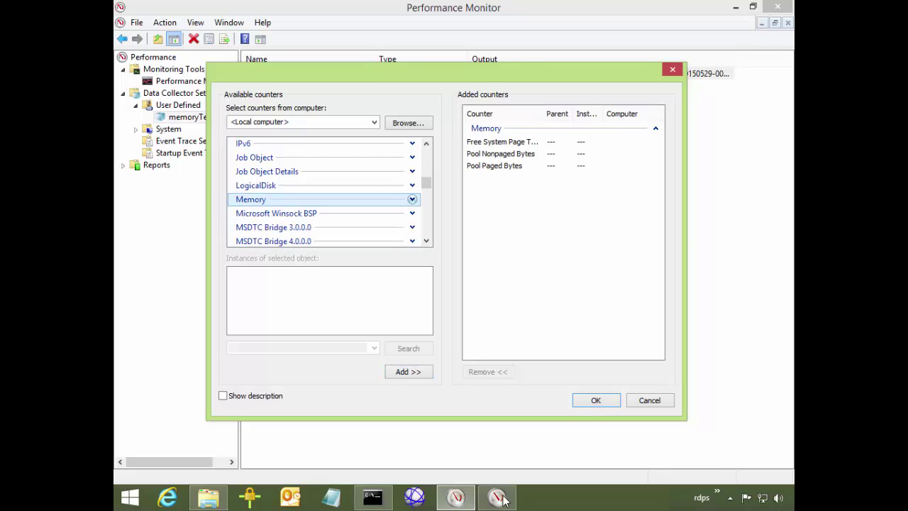
{"action": "left_click", "coordinate": [412, 199]}
{"action": "key", "text": "Down"}
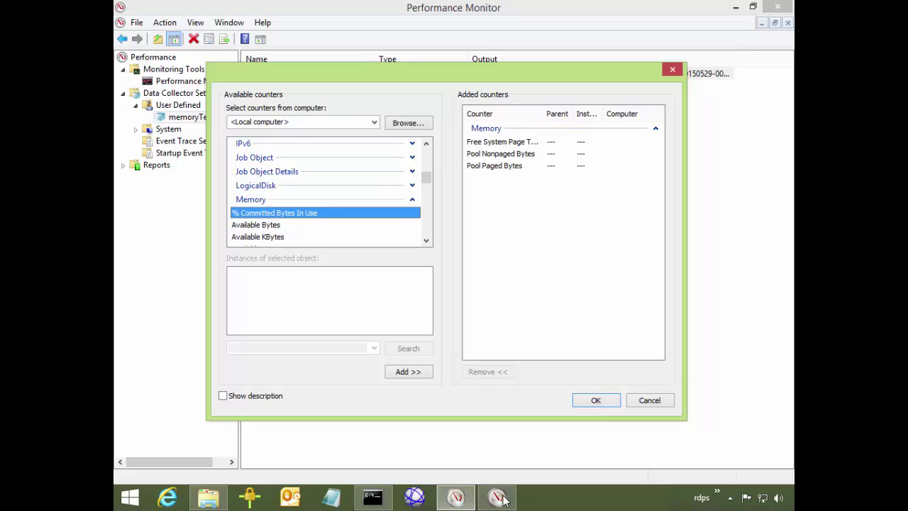
{"action": "key", "text": "Return"}
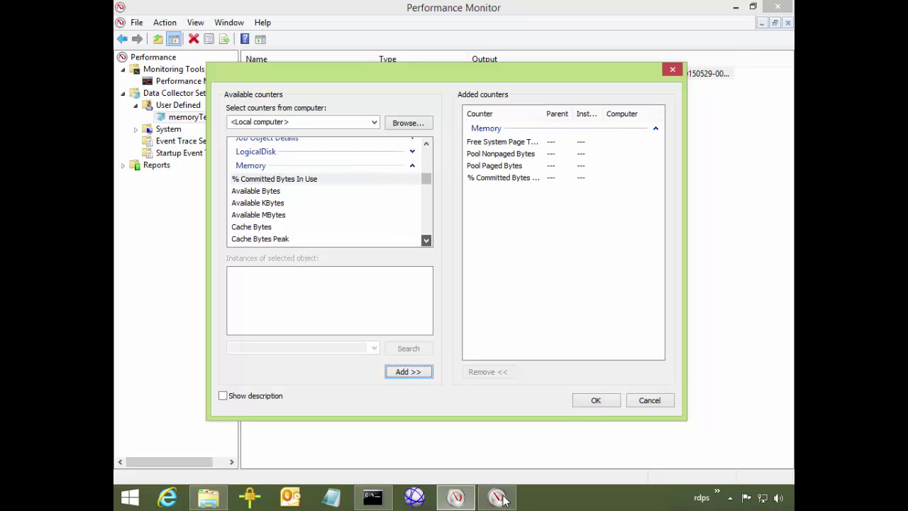
- Add the Memory counter Available MBytes to the added counters
{"action": "key", "text": "shift+Tab"}
{"action": "key", "text": "Down"}
{"action": "key", "text": "Down"}
{"action": "key", "text": "Down"}
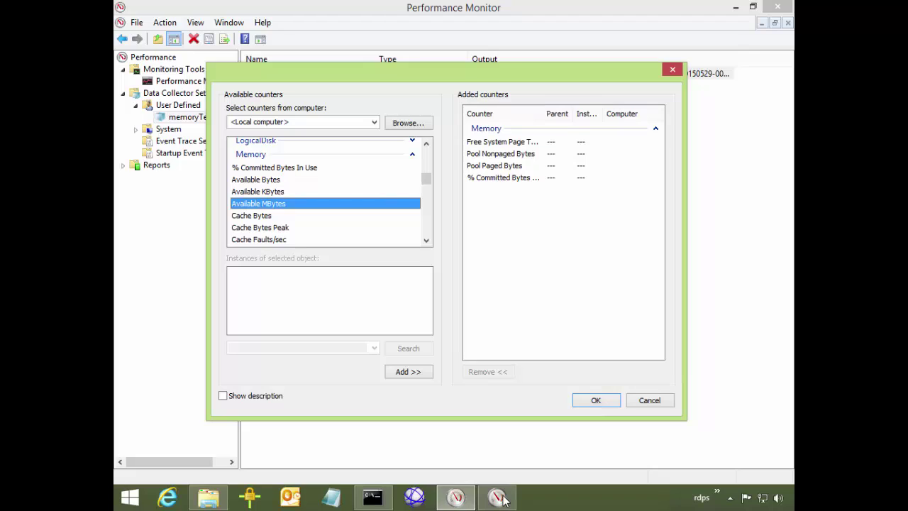
{"action": "key", "text": "Return"}
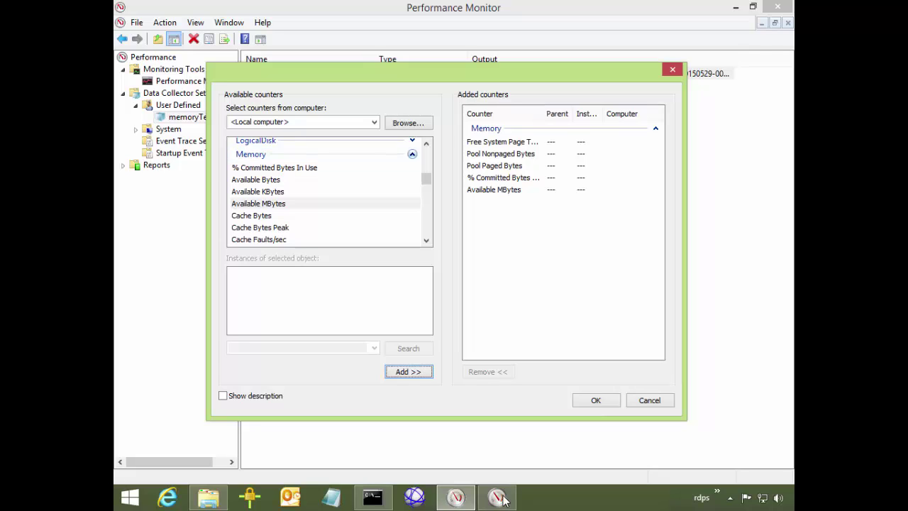
- Collapse the Memory object and expand the Process object's counter list
{"action": "key", "text": "shift+Tab"}
{"action": "key", "text": "Left"}
{"action": "scroll", "coordinate": [501, 499], "scroll_direction": "up", "scroll_amount": 3}
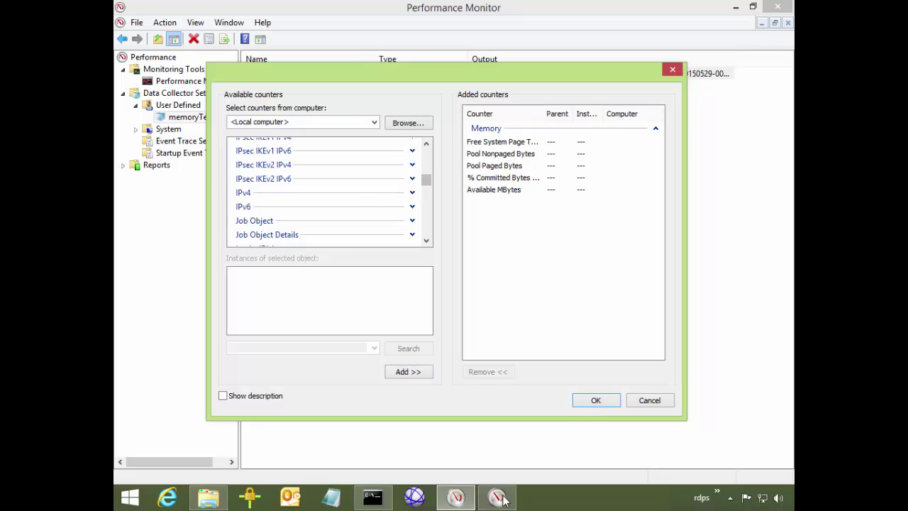
{"action": "scroll", "coordinate": [501, 499], "scroll_direction": "up", "scroll_amount": 10}
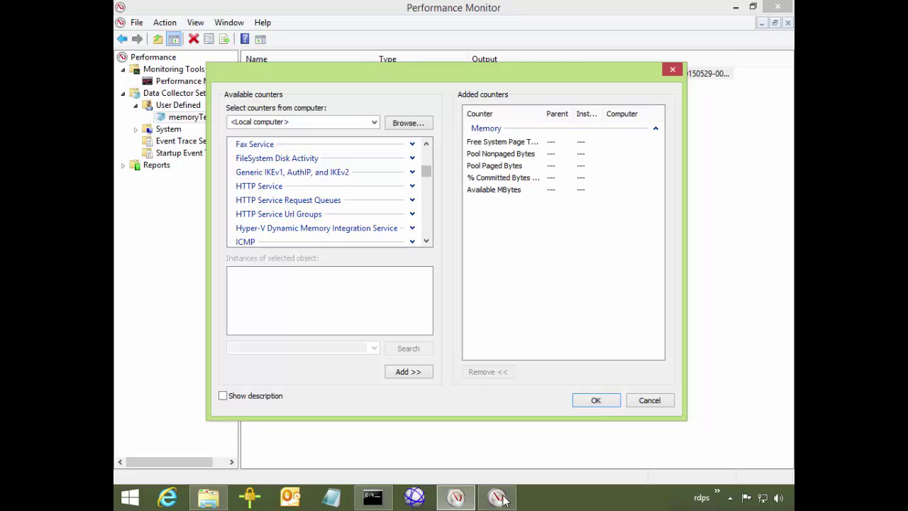
{"action": "scroll", "coordinate": [501, 499], "scroll_direction": "down", "scroll_amount": 7}
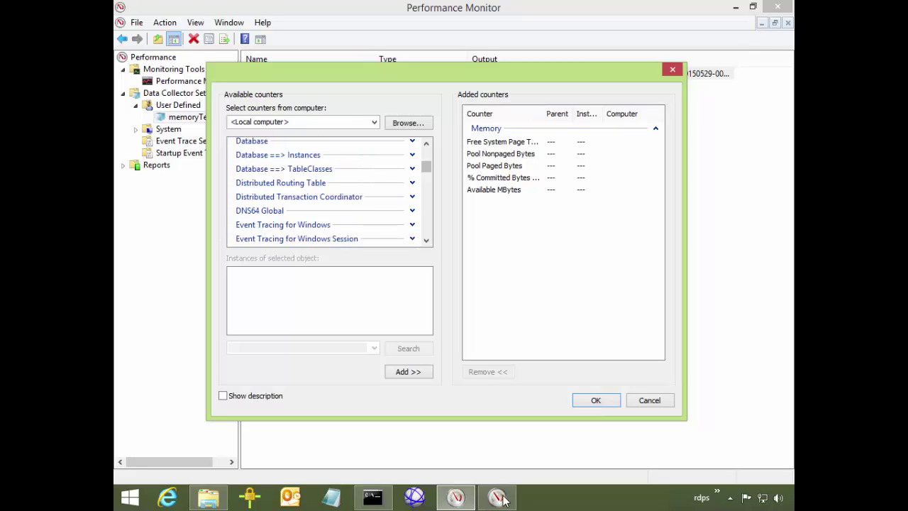
{"action": "scroll", "coordinate": [501, 499], "scroll_direction": "down", "scroll_amount": 10}
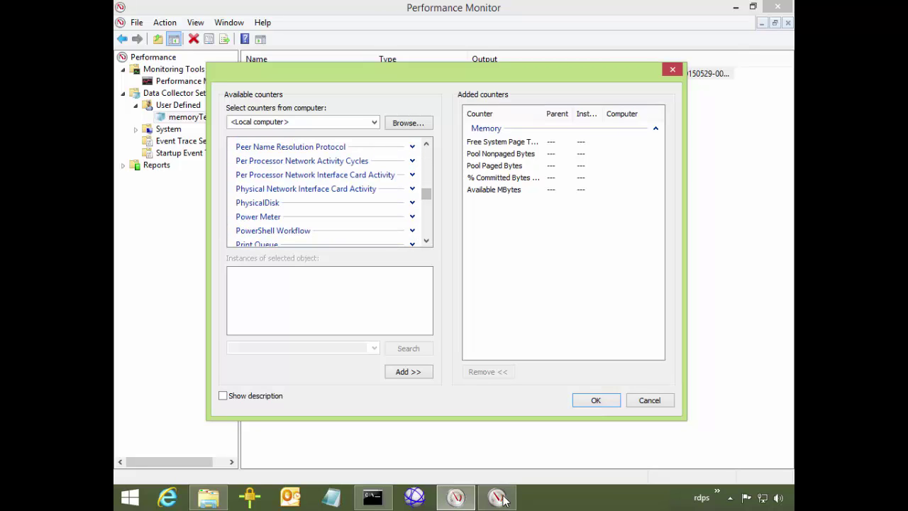
{"action": "scroll", "coordinate": [501, 499], "scroll_direction": "down", "scroll_amount": 3}
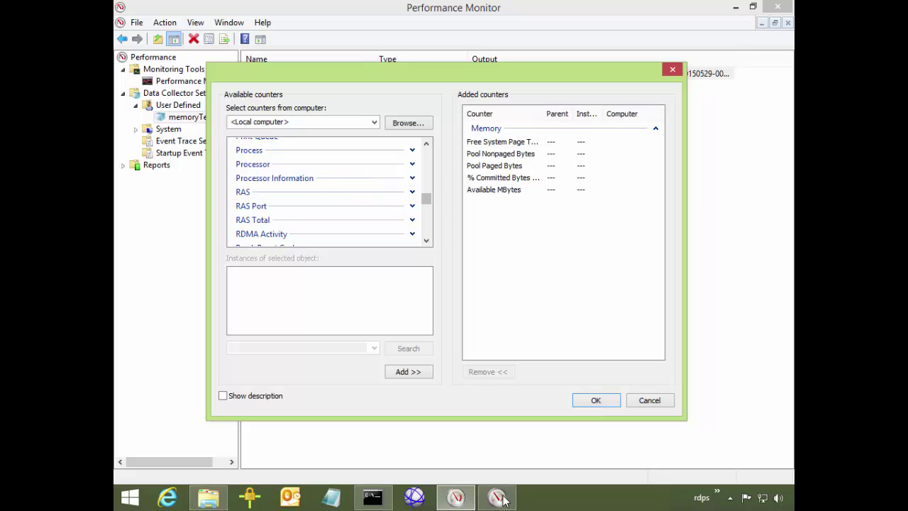
{"action": "left_click", "coordinate": [402, 151]}
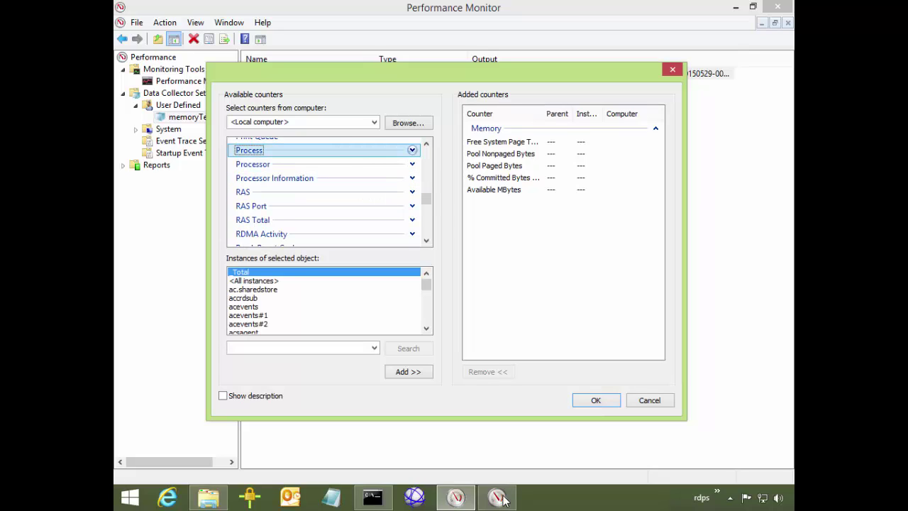
{"action": "left_click", "coordinate": [412, 150]}
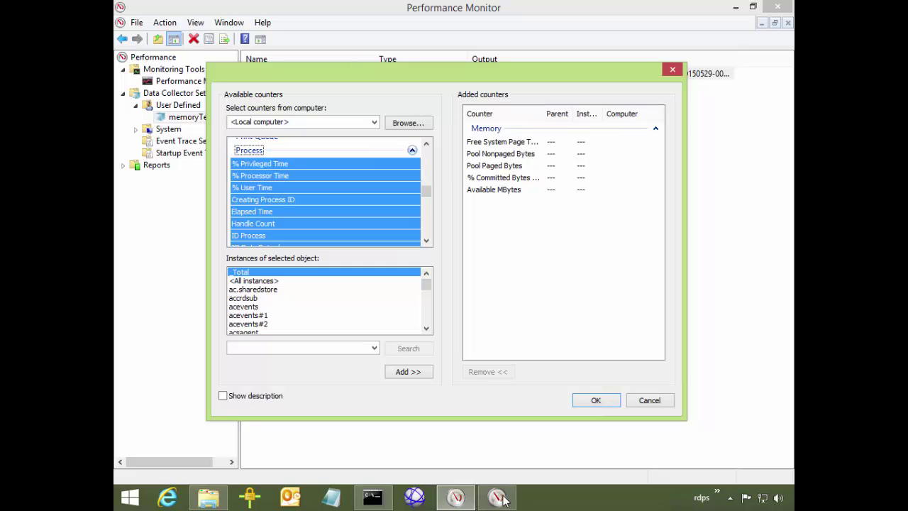
- Add the Process counters Pool Nonpaged Bytes and Pool Paged Bytes for all instances to the added counters
{"action": "left_click", "coordinate": [397, 212]}
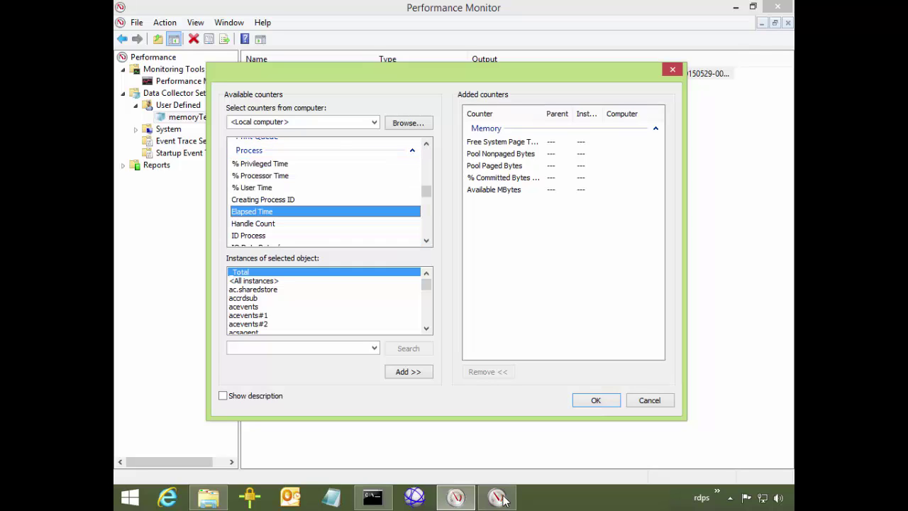
{"action": "left_click", "coordinate": [427, 241]}
{"action": "scroll", "coordinate": [427, 240], "scroll_direction": "down", "scroll_amount": 3}
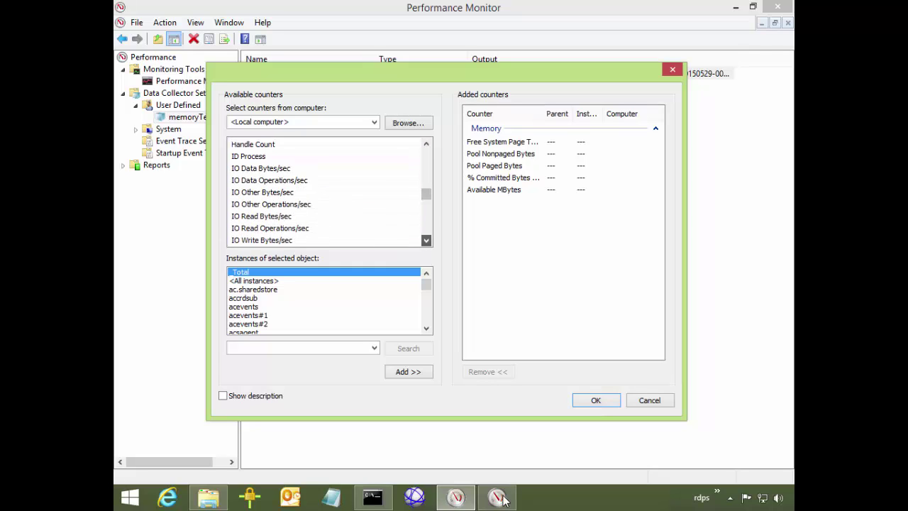
{"action": "scroll", "coordinate": [426, 241], "scroll_direction": "down", "scroll_amount": 3}
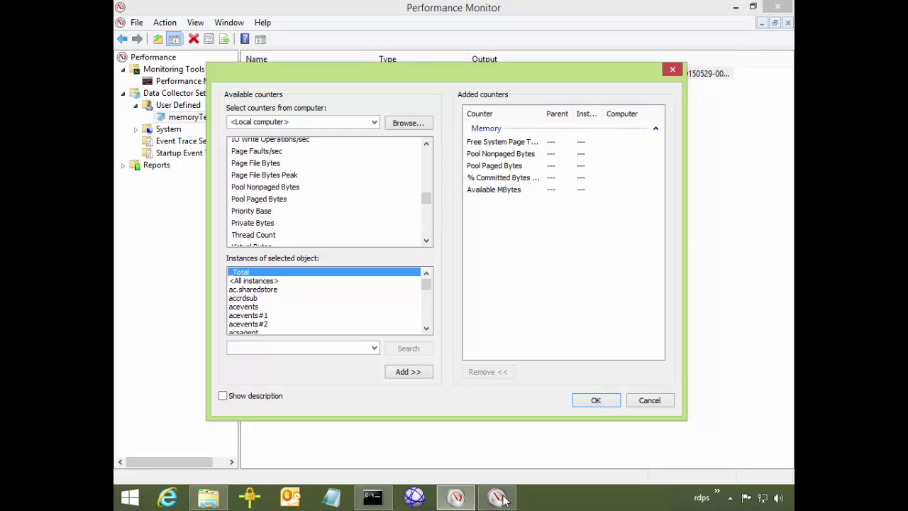
{"action": "left_click", "coordinate": [266, 186]}
{"action": "left_click", "coordinate": [259, 199], "text": "ctrl"}
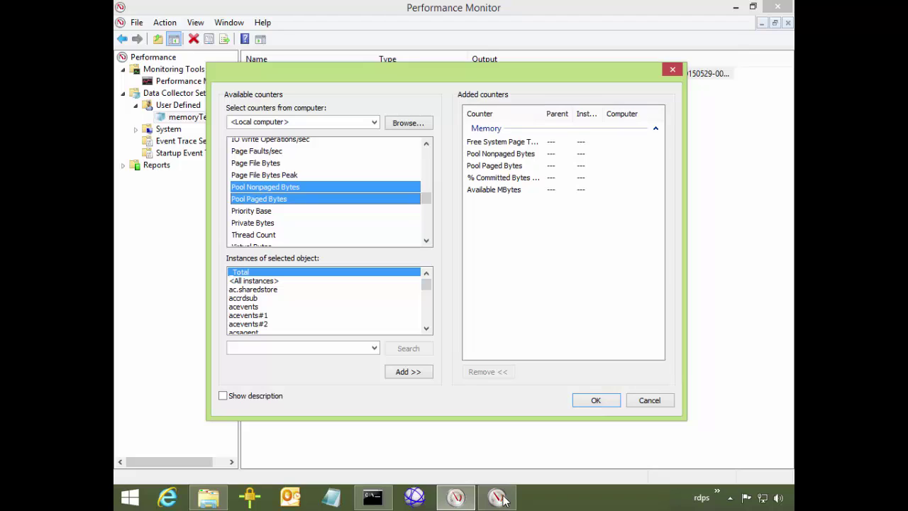
{"action": "left_click", "coordinate": [253, 281]}
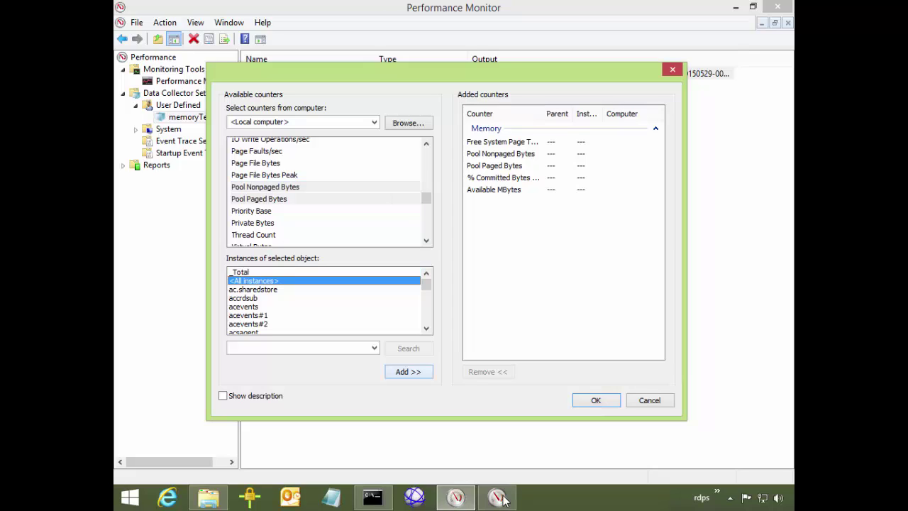
{"action": "left_click", "coordinate": [409, 372]}
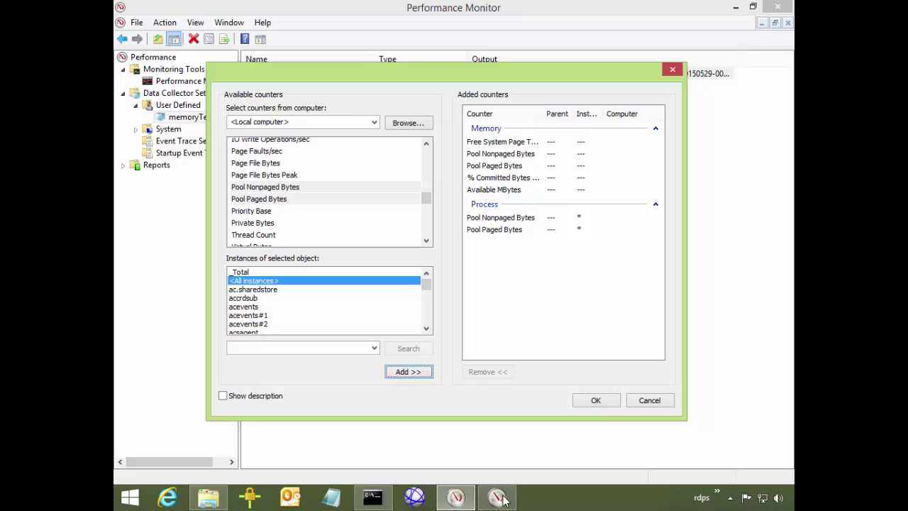
- Look through the Process object's list of available instances and return to the all-instances entry
{"action": "left_click", "coordinate": [253, 290]}
{"action": "key", "text": "Down"}
{"action": "key", "text": "Down"}
{"action": "key", "text": "Down"}
{"action": "key", "text": "Down"}
{"action": "key", "text": "Down"}
{"action": "key", "text": "Down"}
{"action": "key", "text": "Down"}
{"action": "key", "text": "Down"}
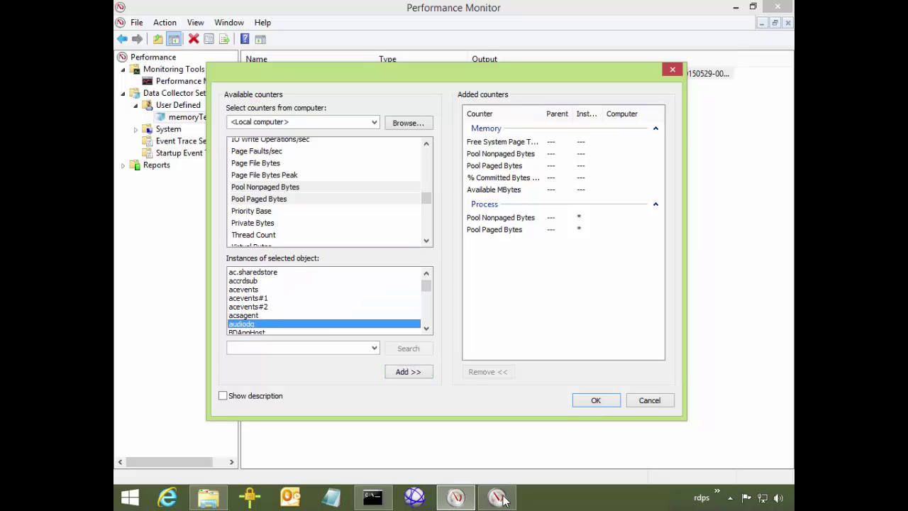
{"action": "key", "text": "Page_Up"}
{"action": "key", "text": "Page_Up"}
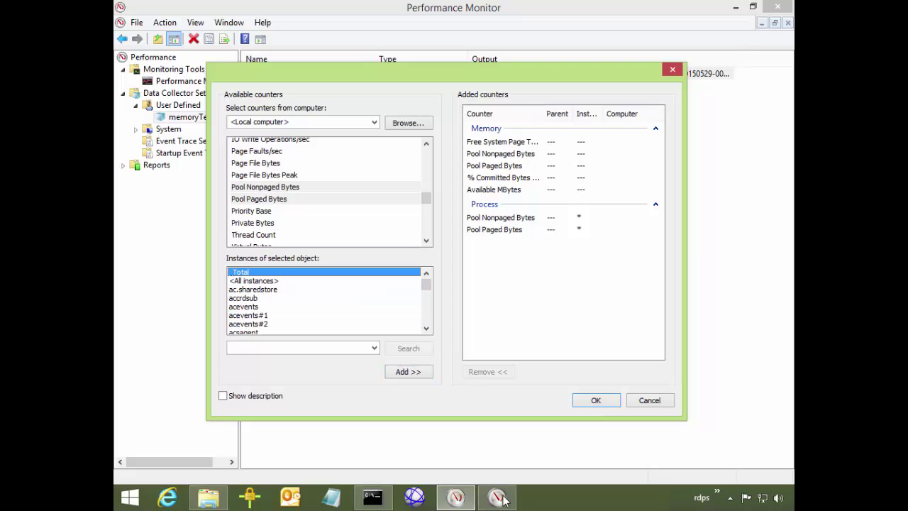
{"action": "key", "text": "Down"}
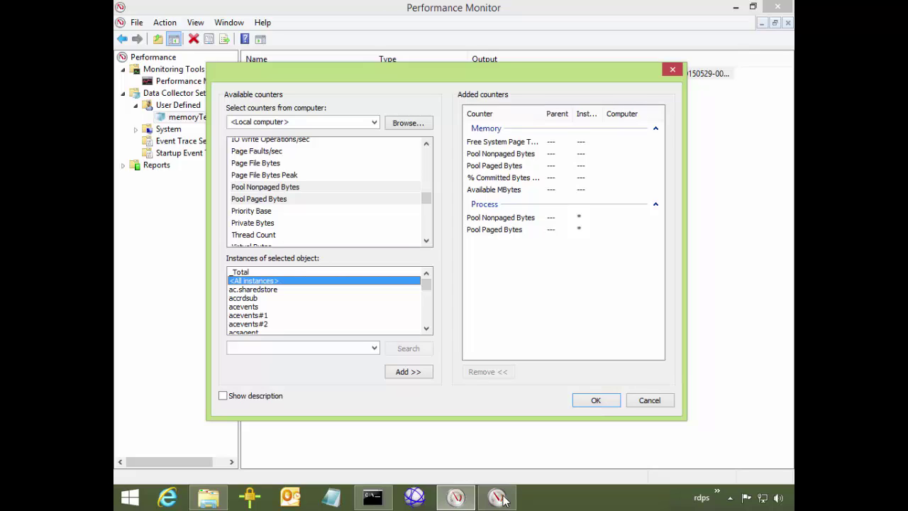
- Review the added Memory and Process counters one by one, ending at the Process object's Pool Paged Bytes
{"action": "left_click", "coordinate": [501, 154]}
{"action": "key", "text": "Down"}
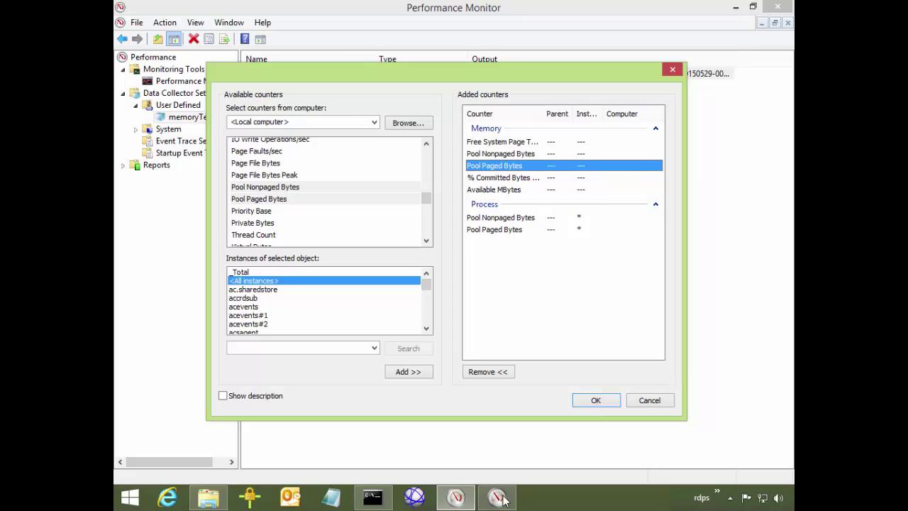
{"action": "key", "text": "Down"}
{"action": "key", "text": "Down"}
{"action": "key", "text": "Down"}
{"action": "key", "text": "Down"}
{"action": "key", "text": "Up"}
{"action": "key", "text": "Down"}
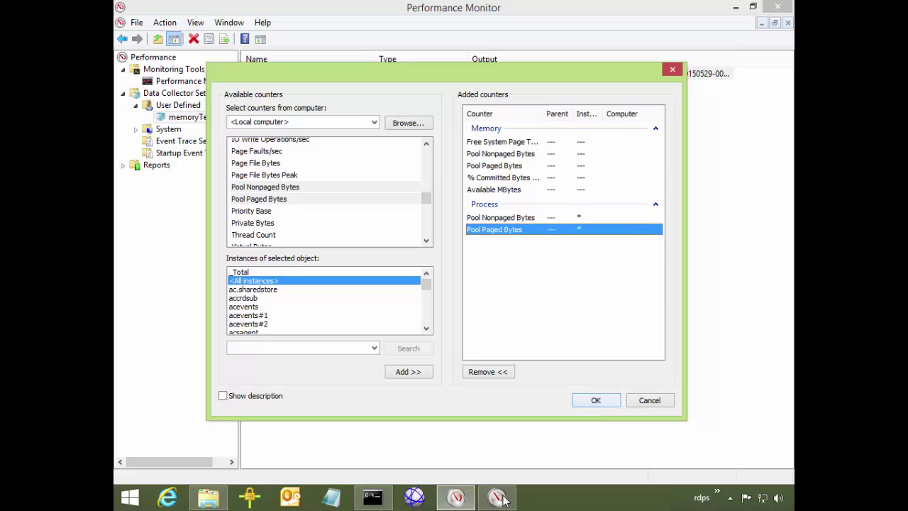
- Confirm the added counters and DataCollector01's properties, and start the memoryTest3 data collector set
{"action": "key", "text": "Return"}
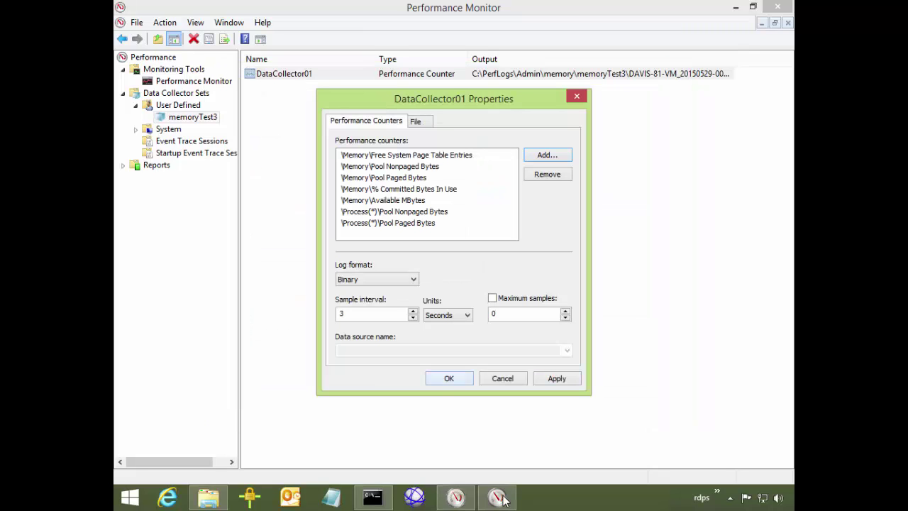
{"action": "left_click", "coordinate": [449, 379]}
{"action": "right_click", "coordinate": [186, 117]}
{"action": "left_click", "coordinate": [216, 126]}
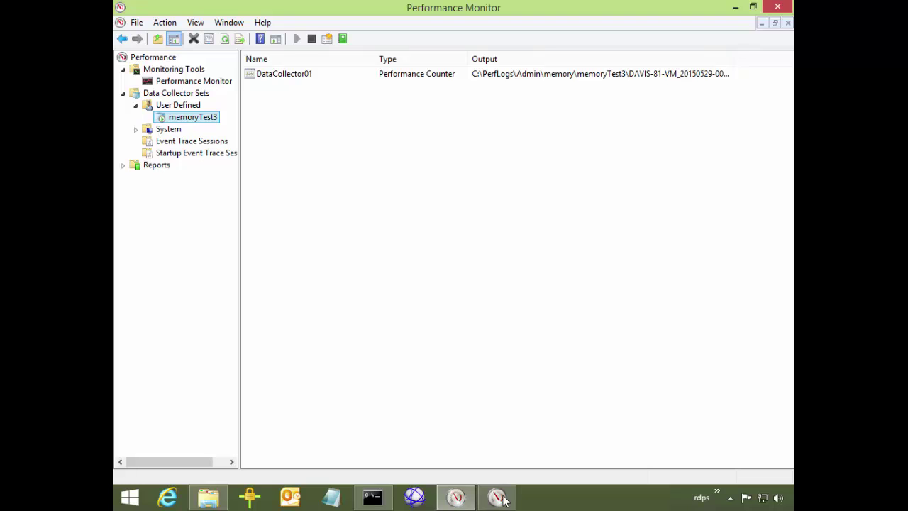
- Switch to File Explorer, run NotMyfault from the x64 folder with administrator approval, and show its Leak options
{"action": "key", "text": "alt+Tab"}
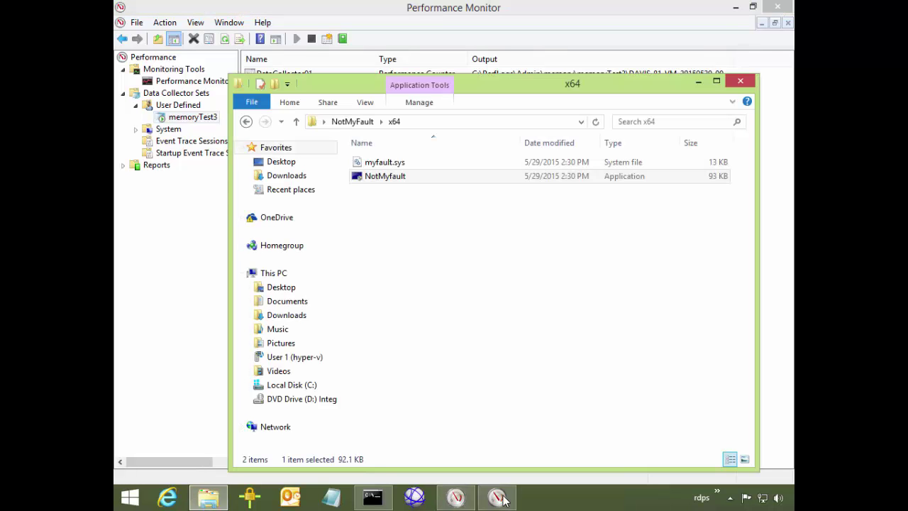
{"action": "key", "text": "Return"}
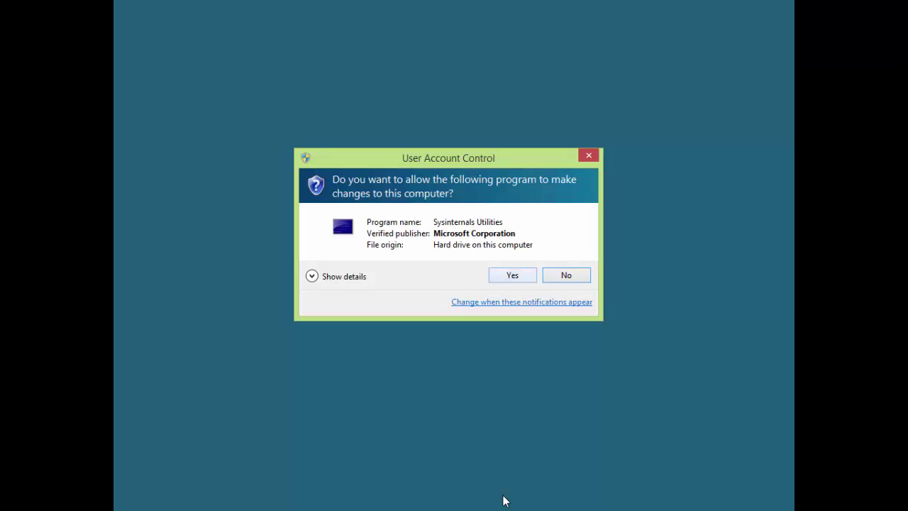
{"action": "key", "text": "Return"}
{"action": "left_click", "coordinate": [205, 48]}
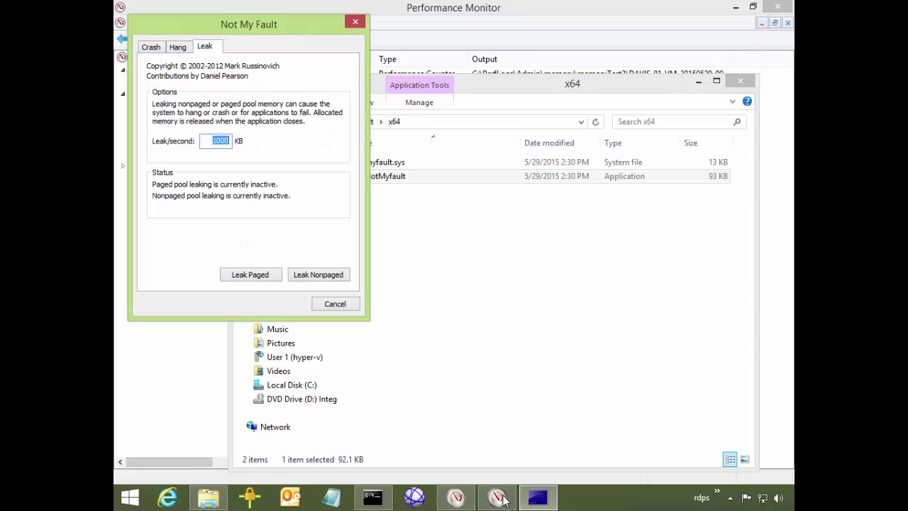
{"action": "mouse_move", "coordinate": [241, 24]}
{"action": "left_mouse_down"}
{"action": "mouse_move", "coordinate": [362, 38]}
{"action": "mouse_move", "coordinate": [455, 69]}
{"action": "mouse_move", "coordinate": [257, 59]}
{"action": "left_mouse_up"}
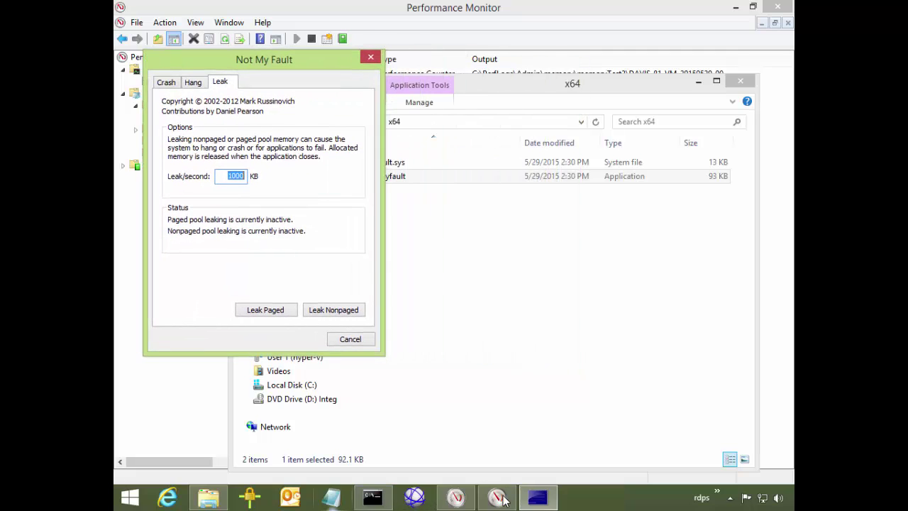
- Check Performance Monitor and Resource Monitor's memory view, and return to Not My Fault
{"action": "left_click", "coordinate": [456, 498]}
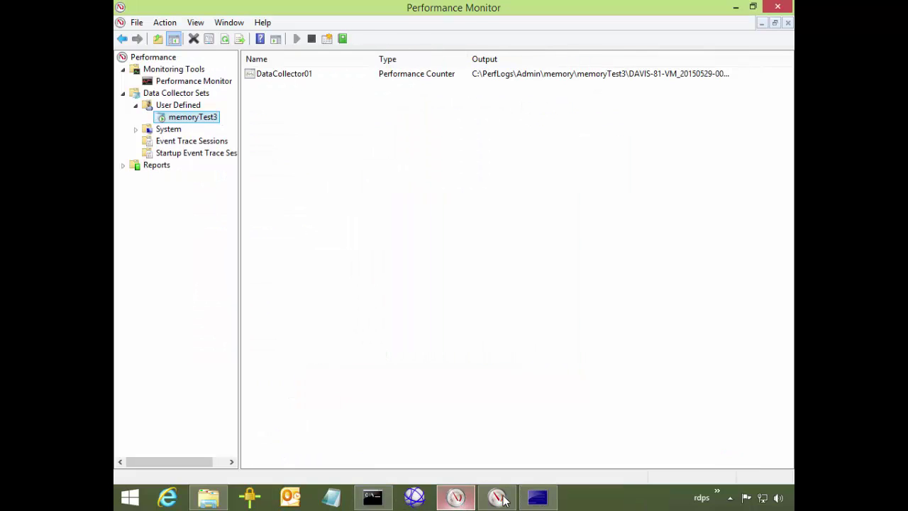
{"action": "left_click", "coordinate": [499, 497]}
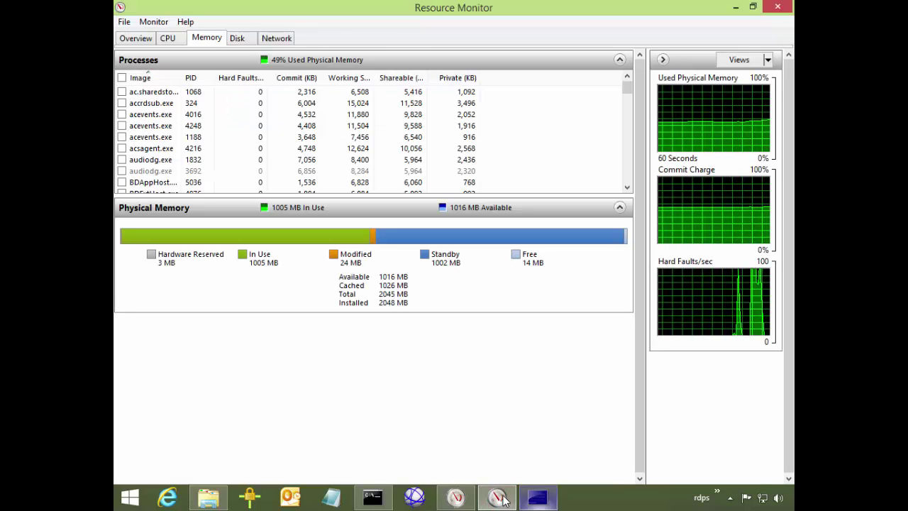
{"action": "left_click", "coordinate": [537, 497]}
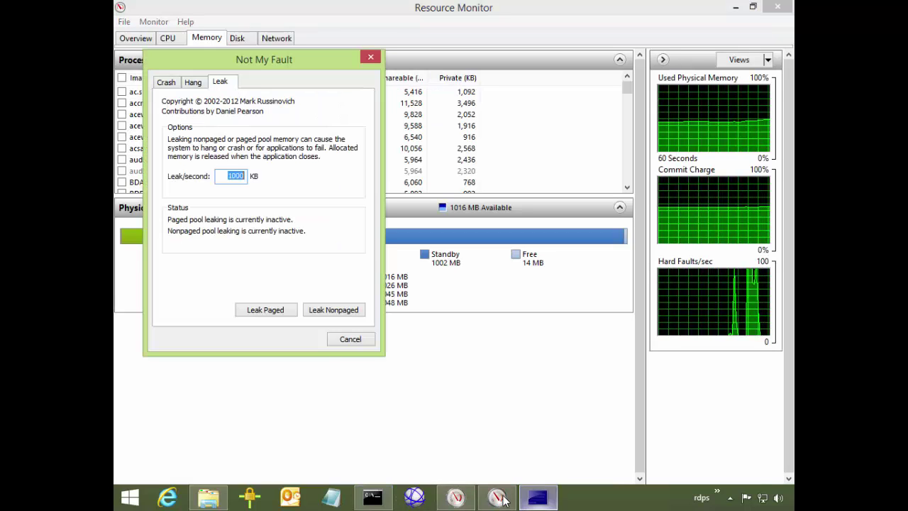
- Open Task Manager and show its Memory performance graph and pool figures
{"action": "right_click", "coordinate": [608, 499]}
{"action": "left_click", "coordinate": [654, 454]}
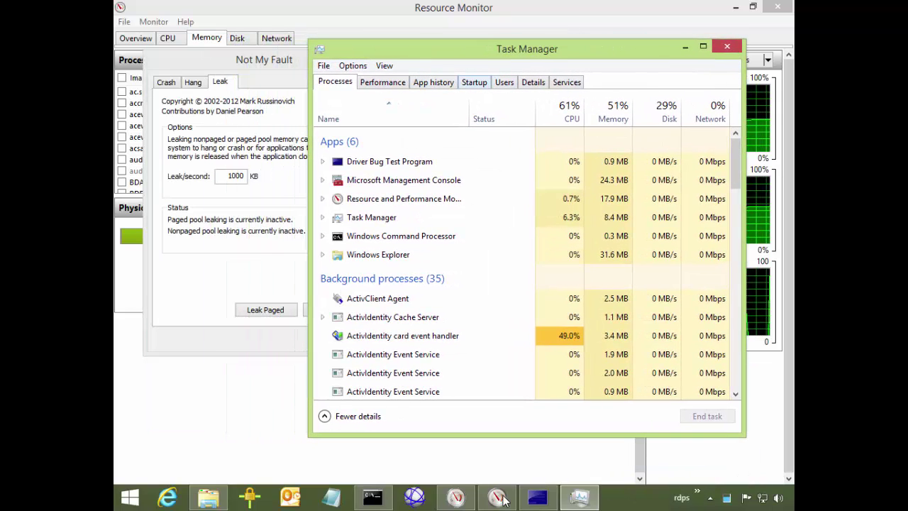
{"action": "left_click", "coordinate": [474, 82]}
{"action": "left_click", "coordinate": [383, 83]}
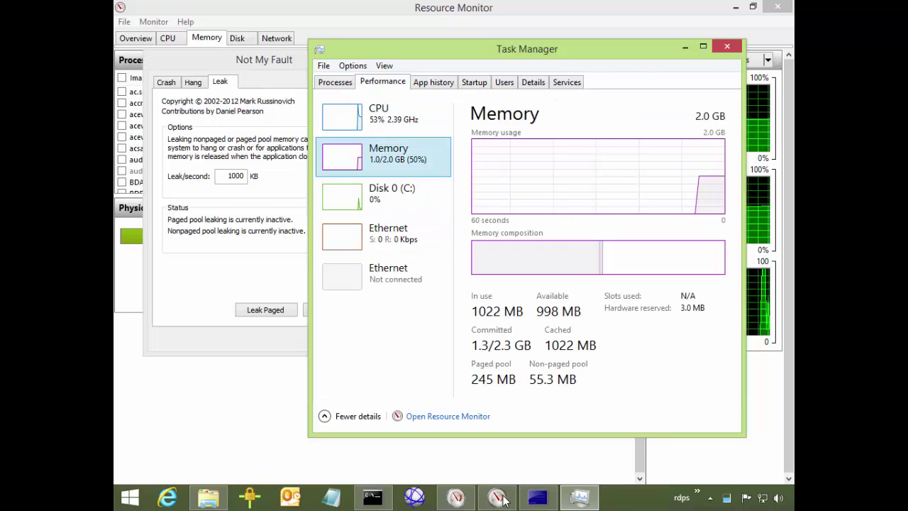
- Return to Not My Fault, place it beside Task Manager's memory figures, and start leaking nonpaged pool at 1000 KB per second
{"action": "key", "text": "alt+Tab"}
{"action": "left_click_drag", "start_coordinate": [242, 78], "coordinate": [245, 87]}
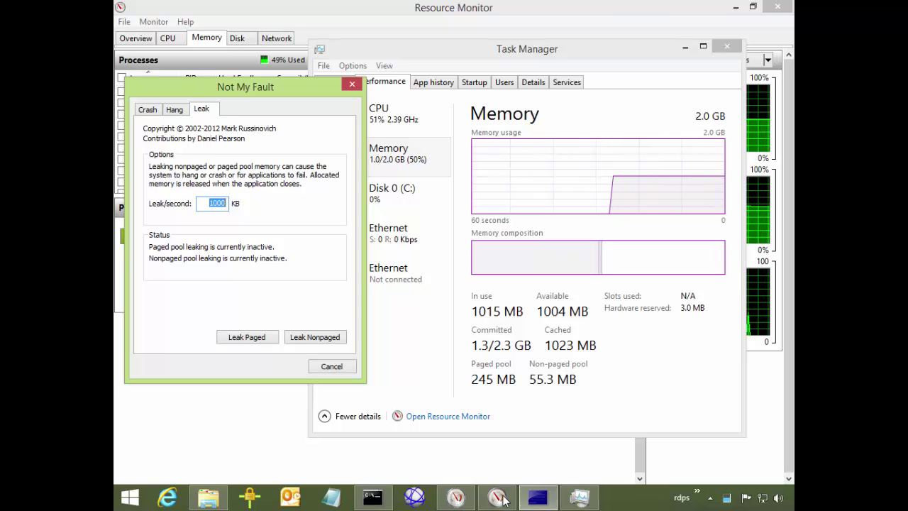
{"action": "left_click", "coordinate": [315, 337]}
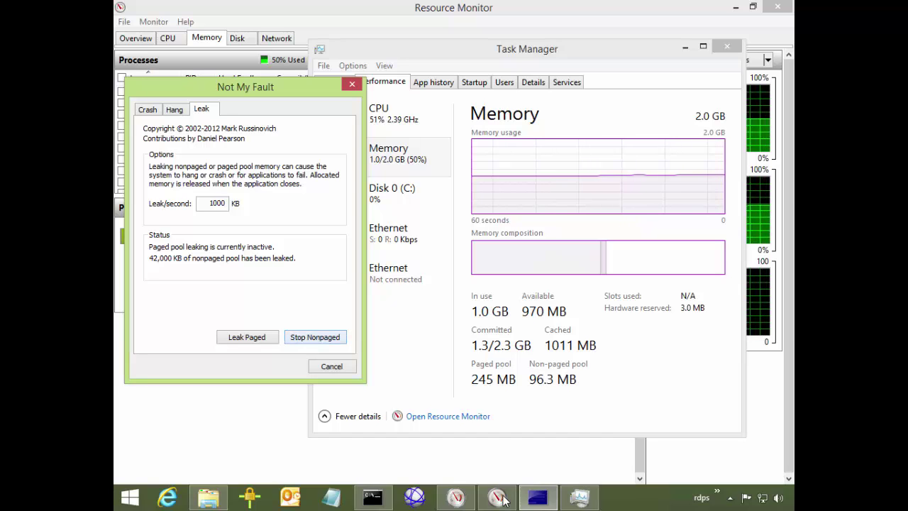
- Stop the nonpaged leak, set the leak rate to 100000 KB per second, and start leaking nonpaged pool again
{"action": "key", "text": "space"}
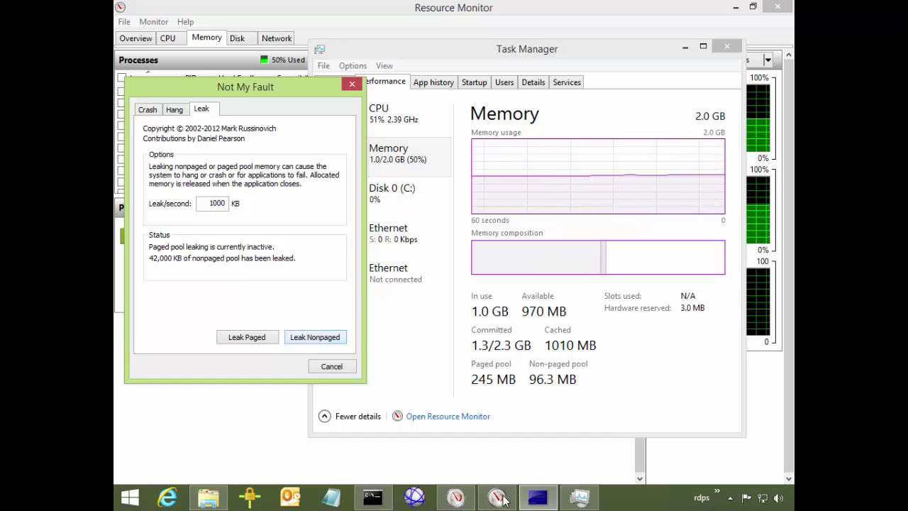
{"action": "key", "text": "shift+Tab"}
{"action": "key", "text": "shift+Tab"}
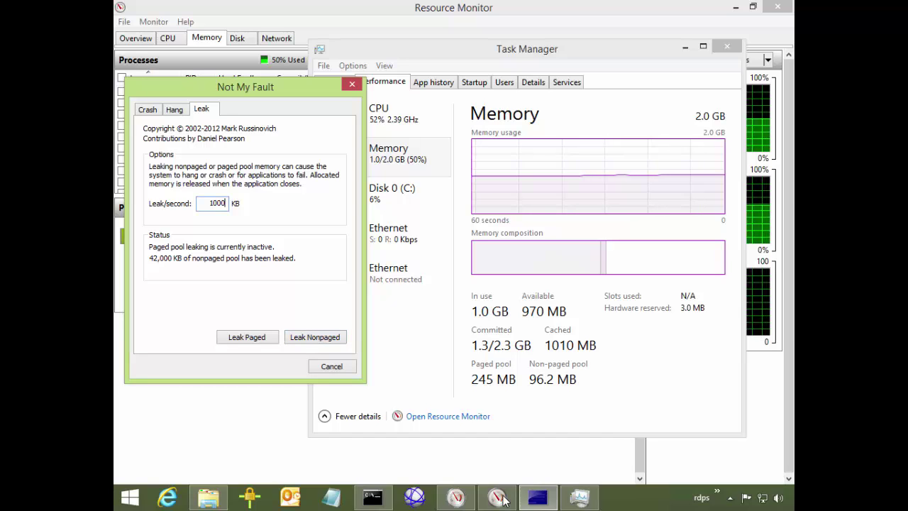
{"action": "type", "text": "0"}
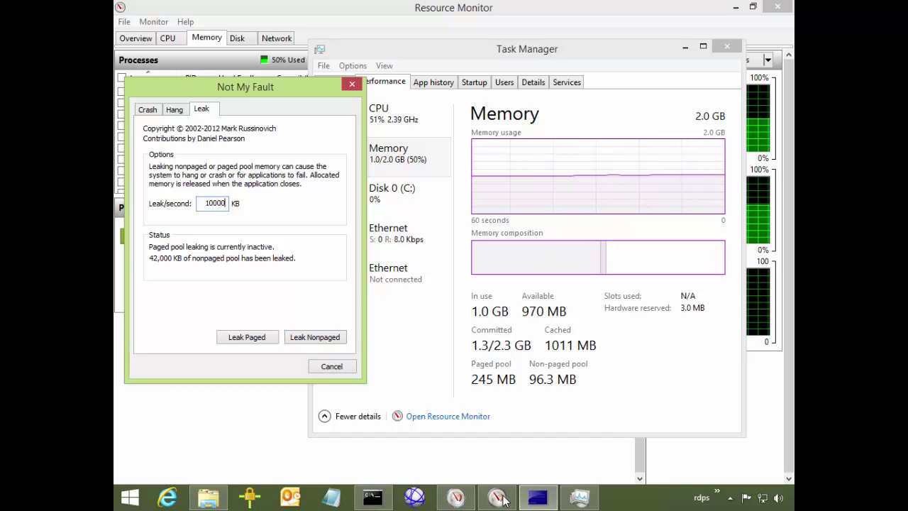
{"action": "type", "text": "0"}
{"action": "key", "text": "Tab"}
{"action": "key", "text": "Tab"}
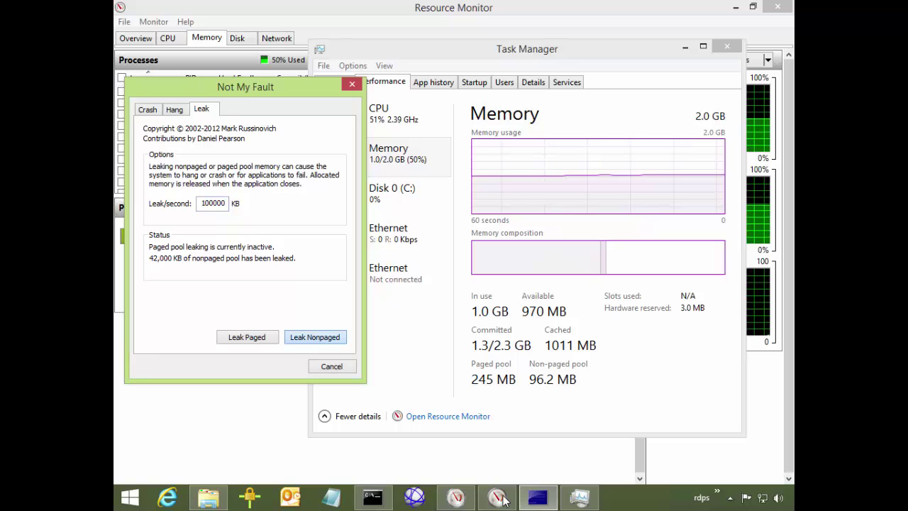
{"action": "key", "text": "Return"}
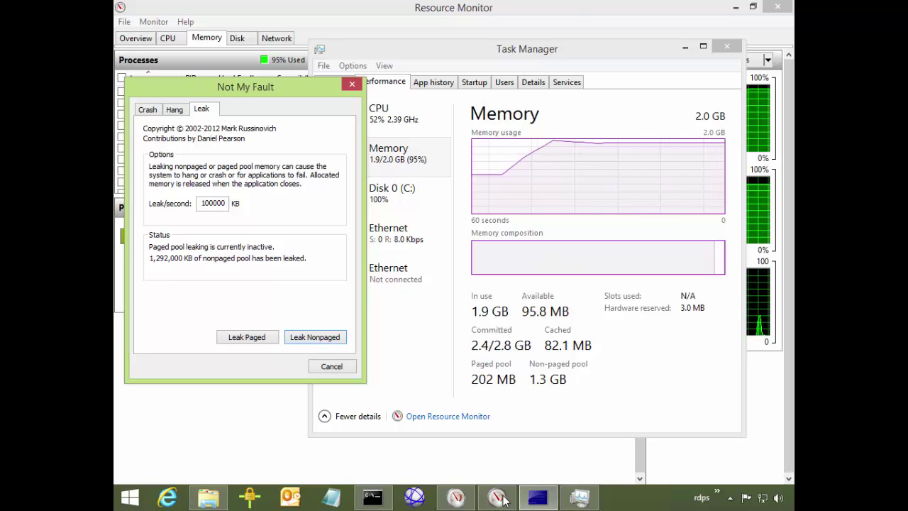
- Close Not My Fault, switch to Performance Monitor, and stop the memoryTest3 data collector set
{"action": "key", "text": "Escape"}
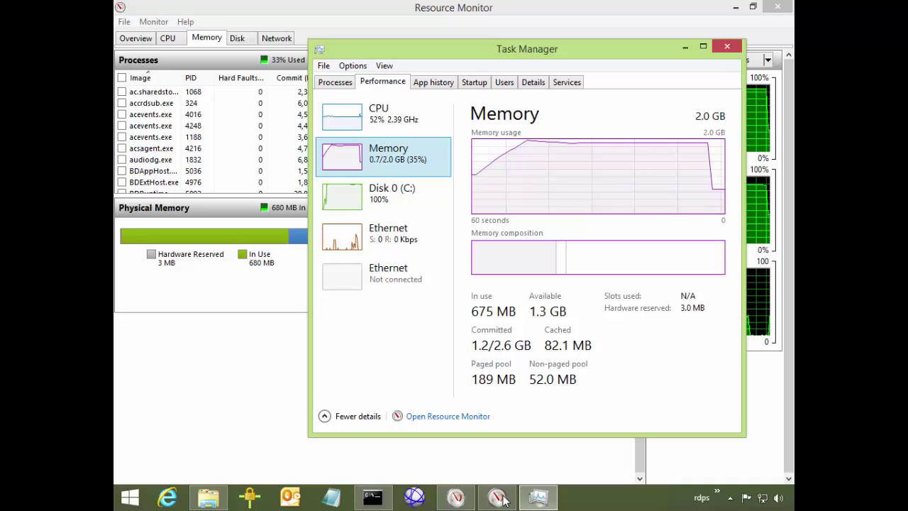
{"action": "left_click", "coordinate": [499, 497]}
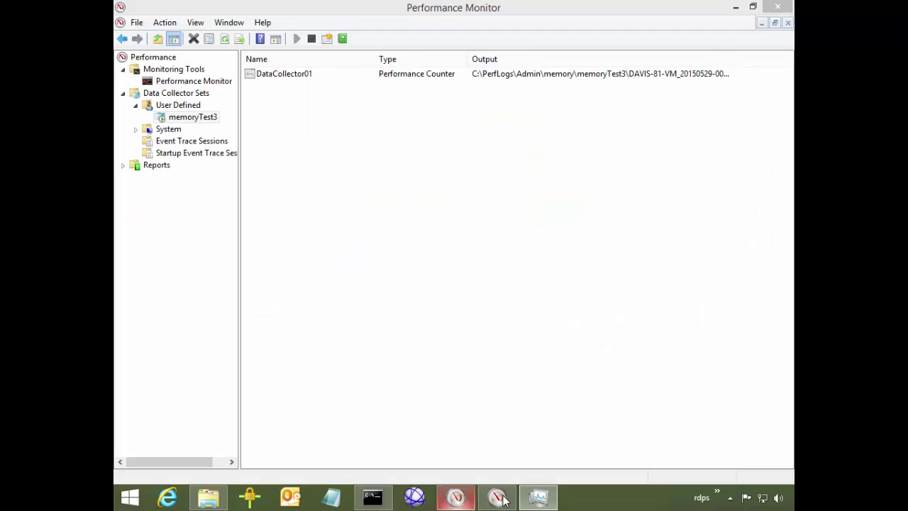
{"action": "key", "text": "shift+F10"}
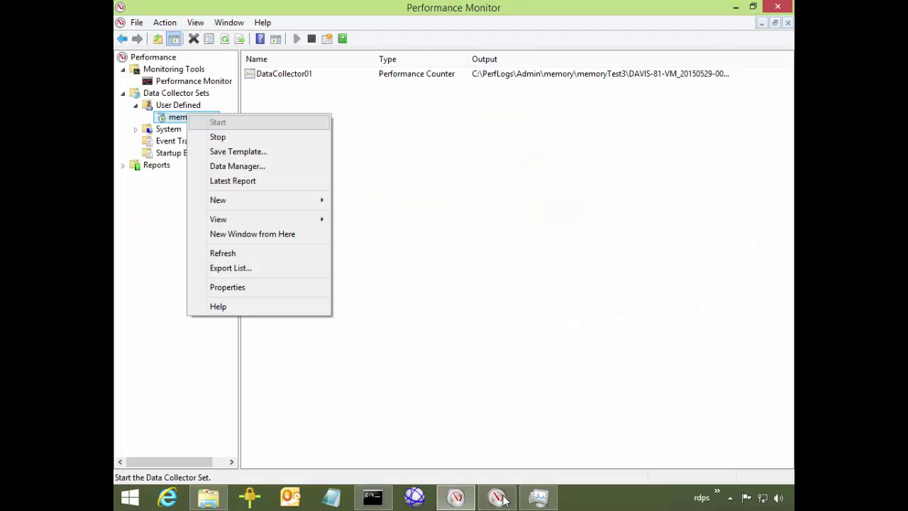
{"action": "key", "text": "Down"}
{"action": "key", "text": "Return"}
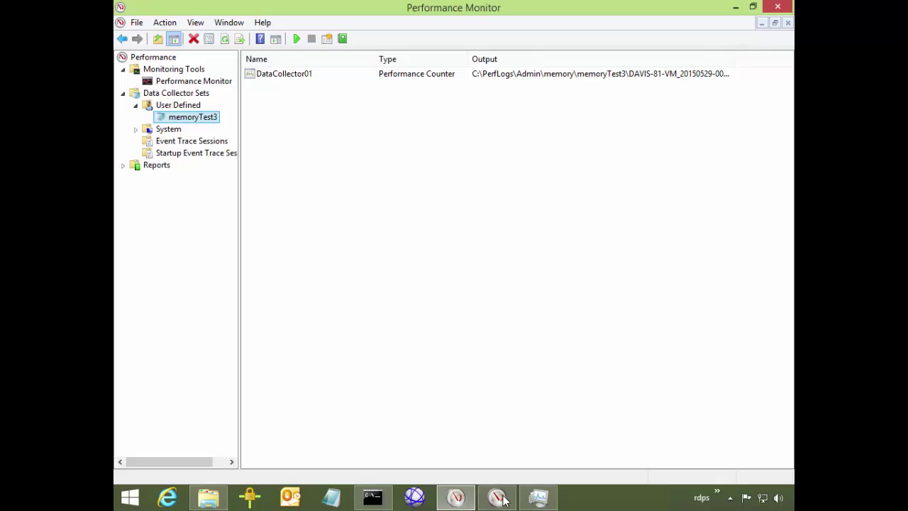
- Display the Performance Monitor graph under Monitoring Tools
{"action": "key", "text": "Up"}
{"action": "key", "text": "Up"}
{"action": "key", "text": "Up"}
{"action": "left_click", "coordinate": [502, 500]}
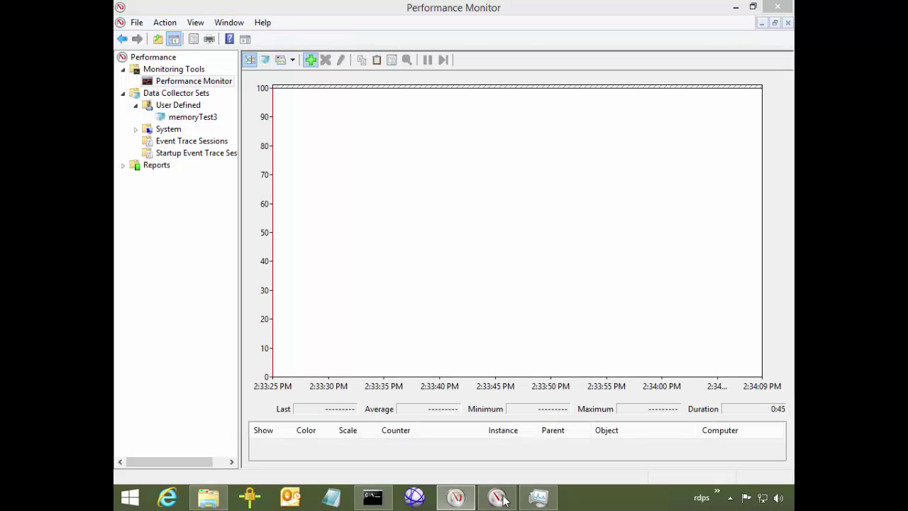
{"action": "key", "text": "Escape"}
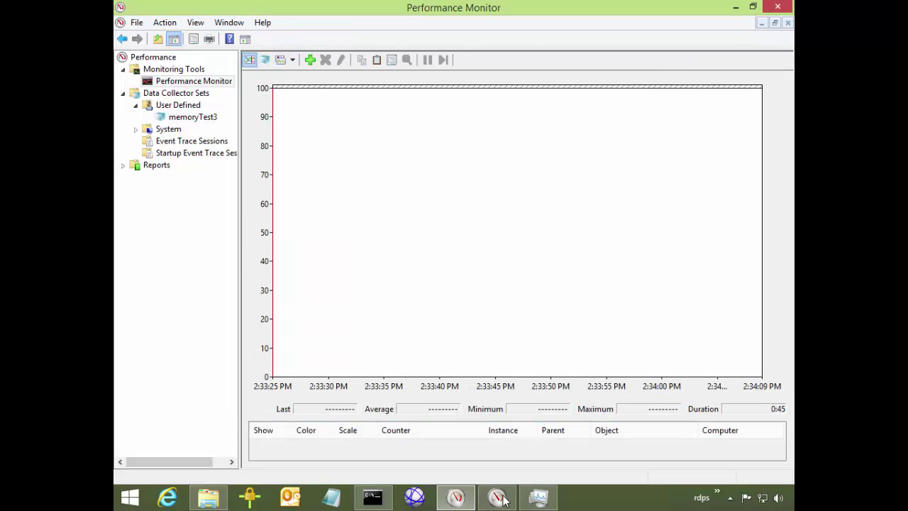
- Switch the graph's data source to log files and remove the previously listed log
{"action": "key", "text": "ctrl+l"}
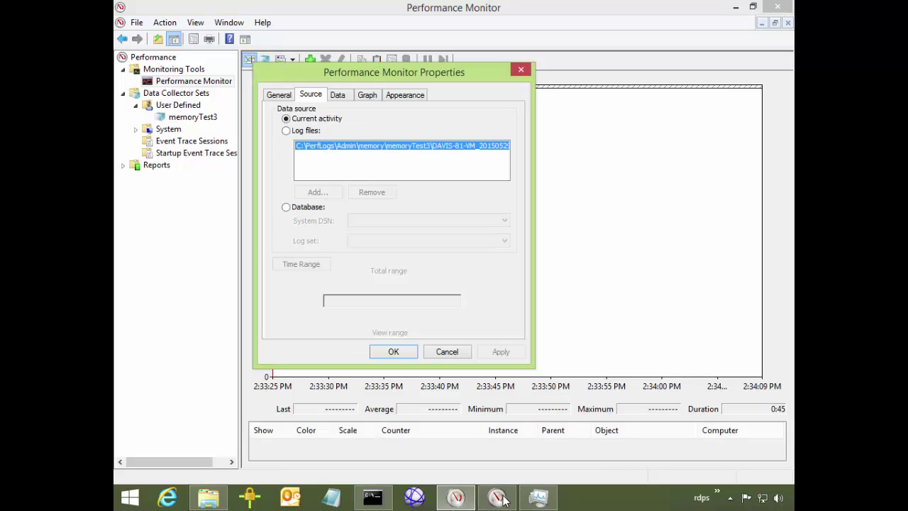
{"action": "key", "text": "alt+l"}
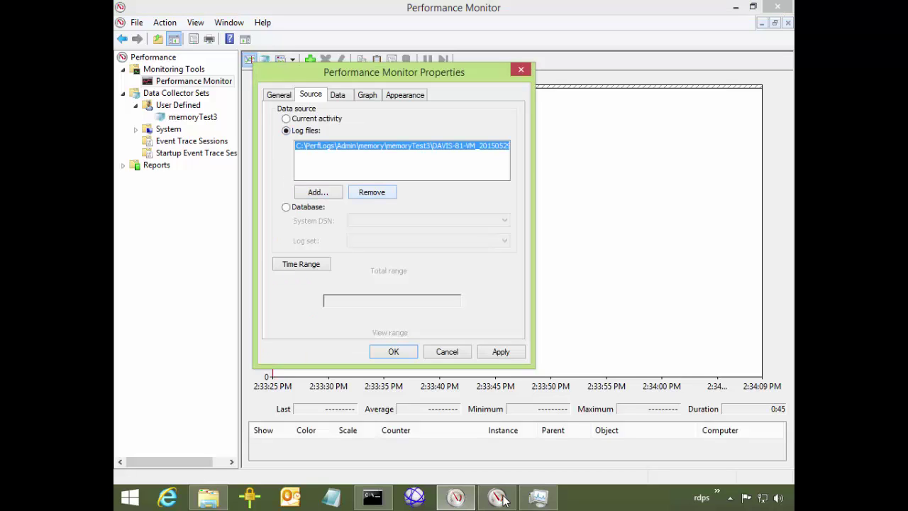
{"action": "key", "text": "alt+r"}
- Add the DataCollector01 log from the memoryTest3 folder ending in 000003 as the data source and apply it
{"action": "key", "text": "alt+d"}
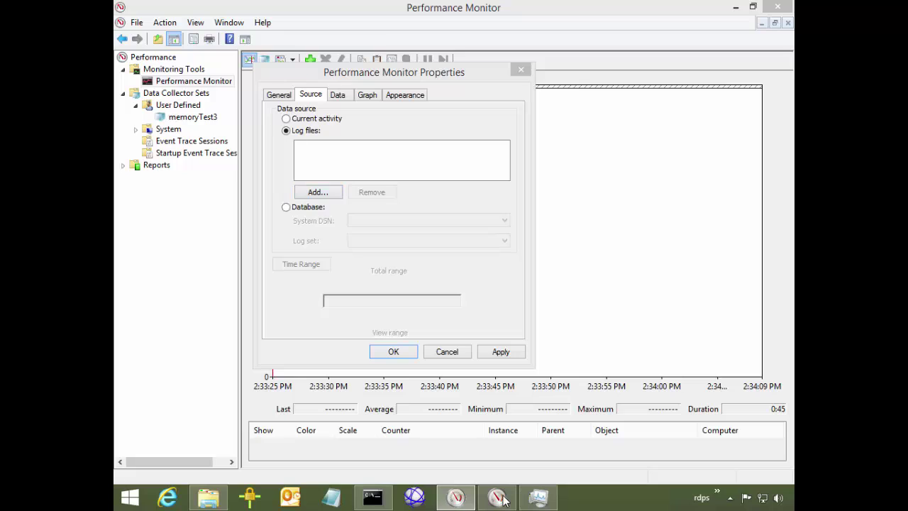
{"action": "key", "text": "alt+Up"}
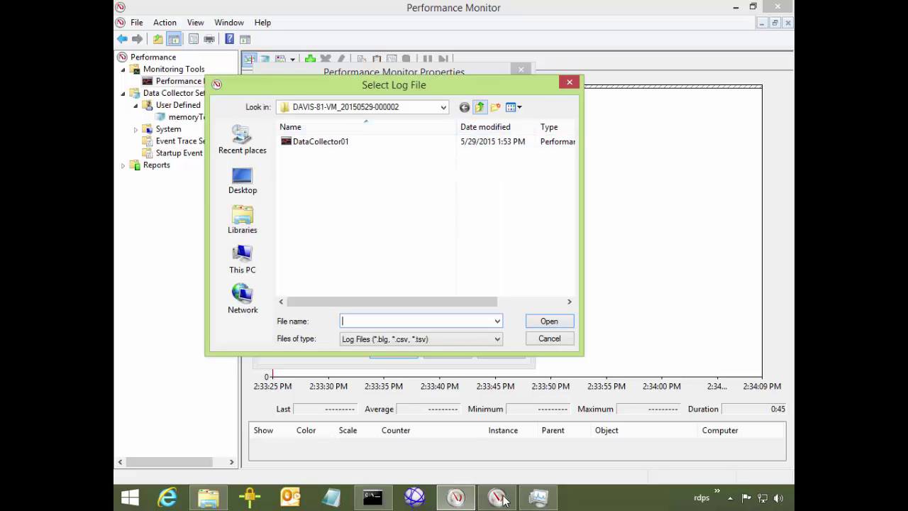
{"action": "double_click", "coordinate": [348, 154]}
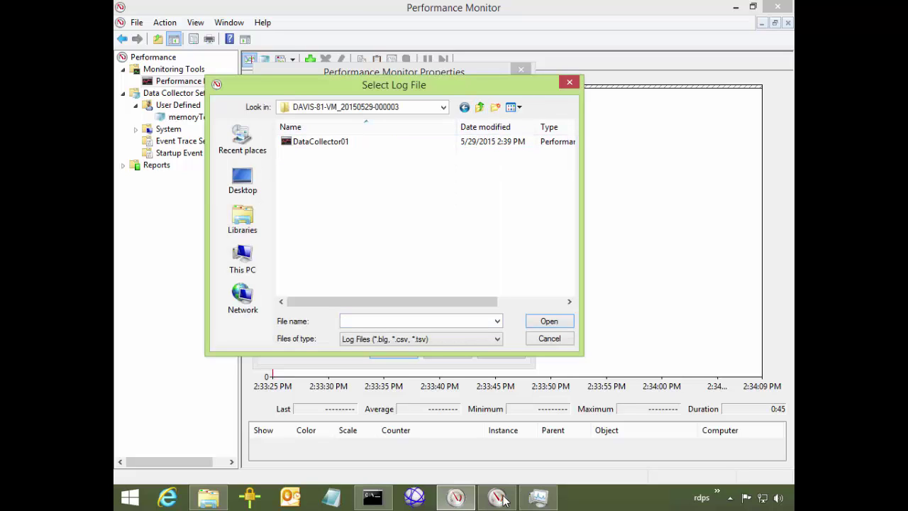
{"action": "key", "text": "alt+Up"}
{"action": "key", "text": "alt+Up"}
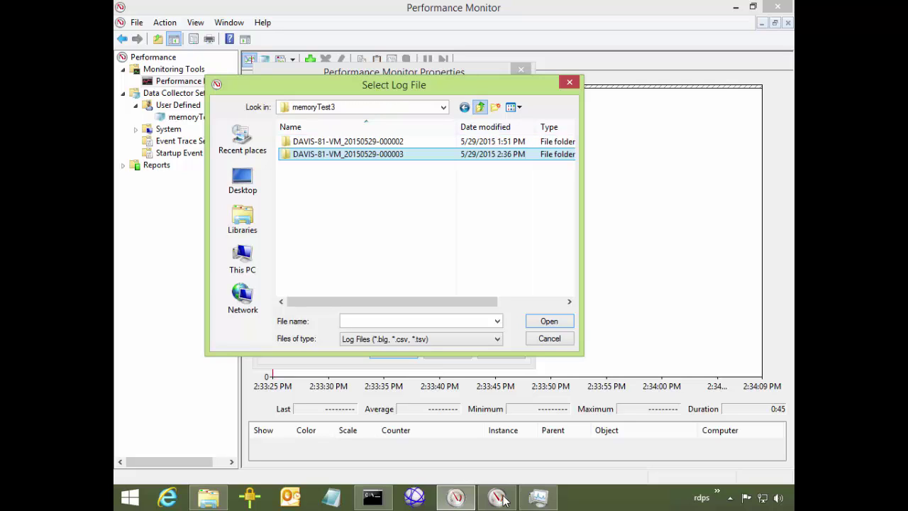
{"action": "double_click", "coordinate": [341, 154]}
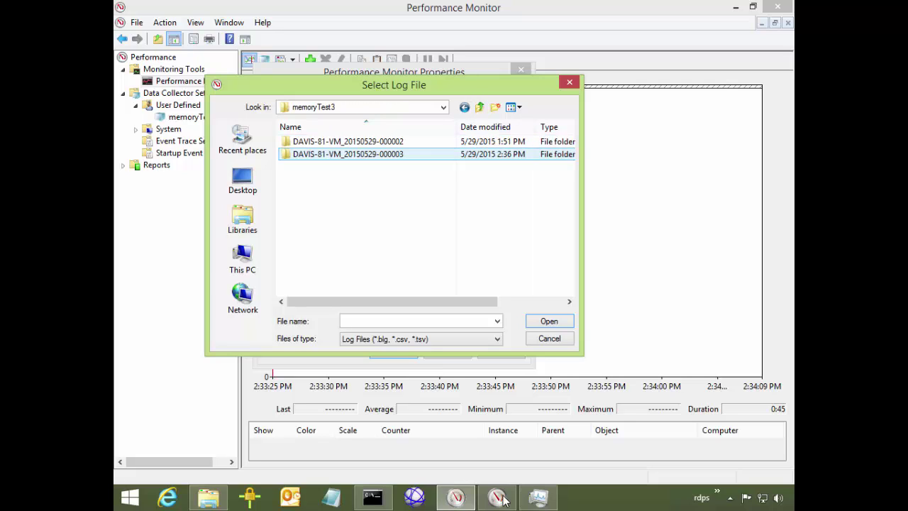
{"action": "double_click", "coordinate": [341, 154]}
{"action": "left_click", "coordinate": [321, 141]}
{"action": "left_click", "coordinate": [549, 321]}
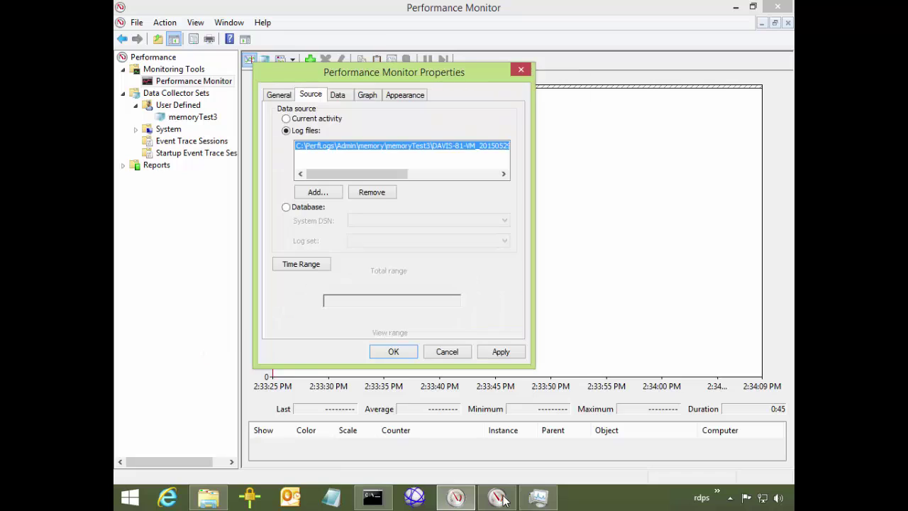
{"action": "left_click", "coordinate": [393, 352]}
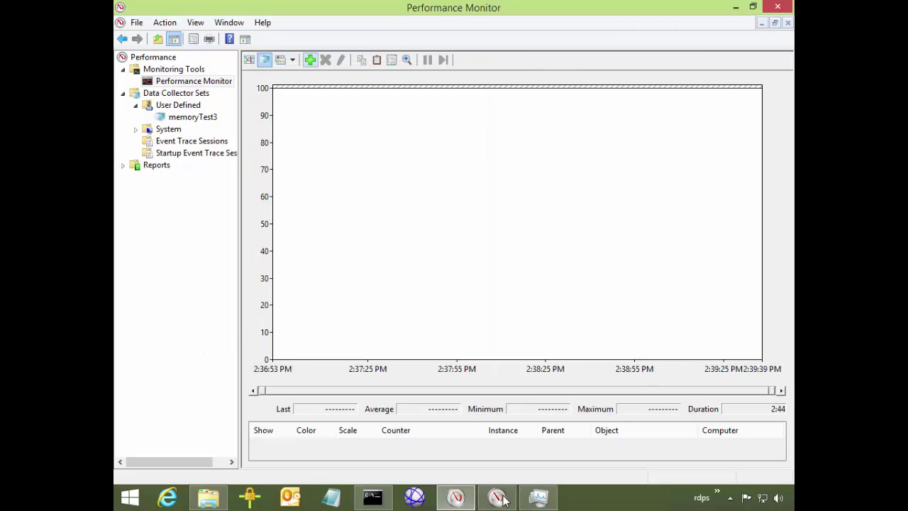
- Add all logged Memory counters to the graph
{"action": "left_click", "coordinate": [310, 60]}
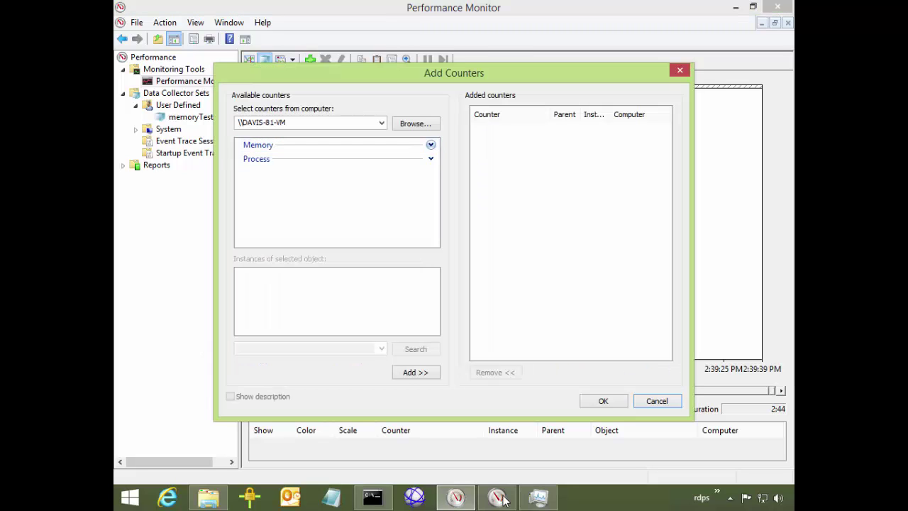
{"action": "left_click", "coordinate": [431, 145]}
{"action": "left_click", "coordinate": [257, 145]}
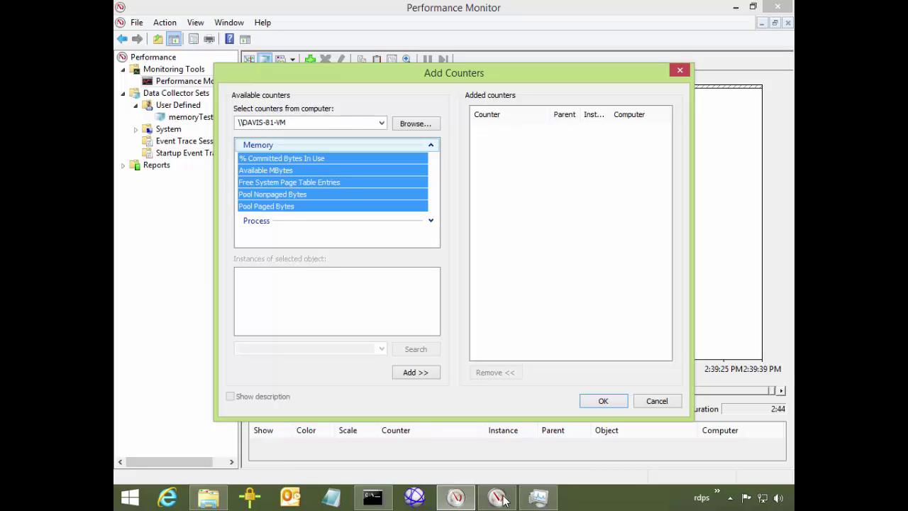
{"action": "left_click", "coordinate": [416, 372]}
{"action": "key", "text": "Return"}
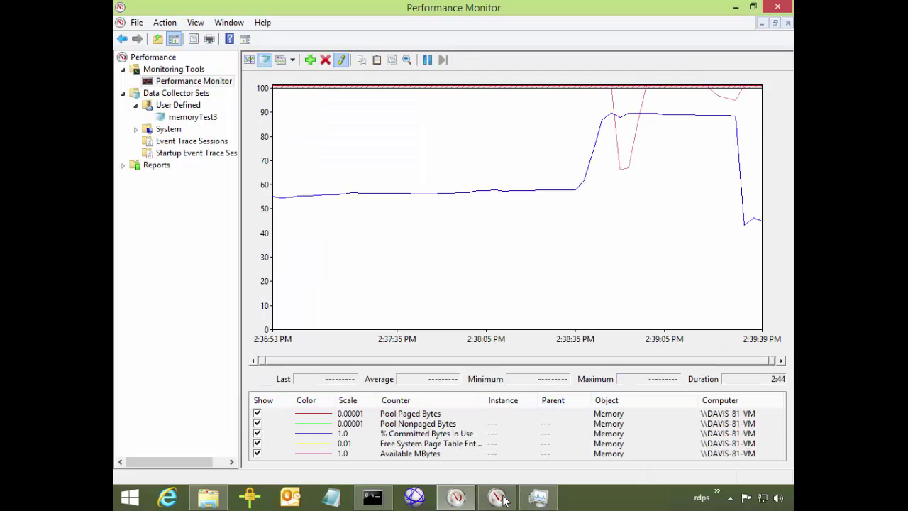
- Select all Memory counters and scale them to fit the graph
{"action": "left_click", "coordinate": [501, 500]}
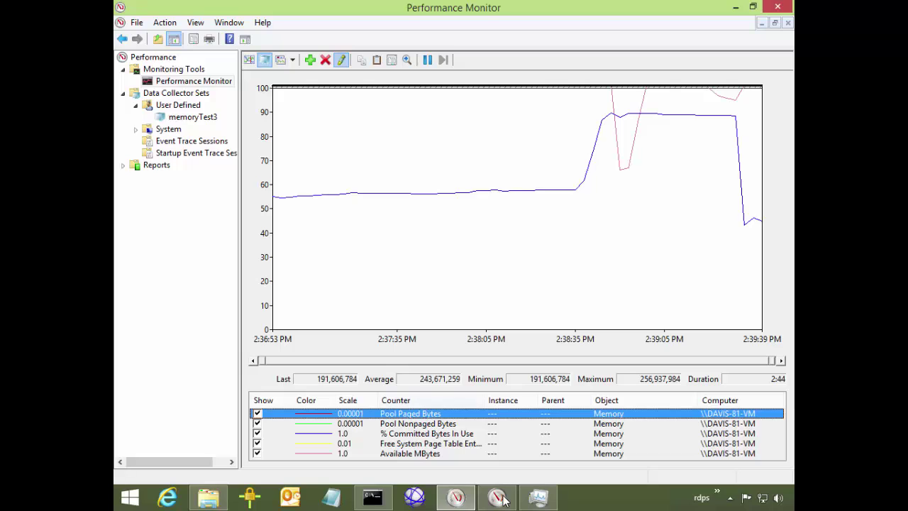
{"action": "key", "text": "ctrl+a"}
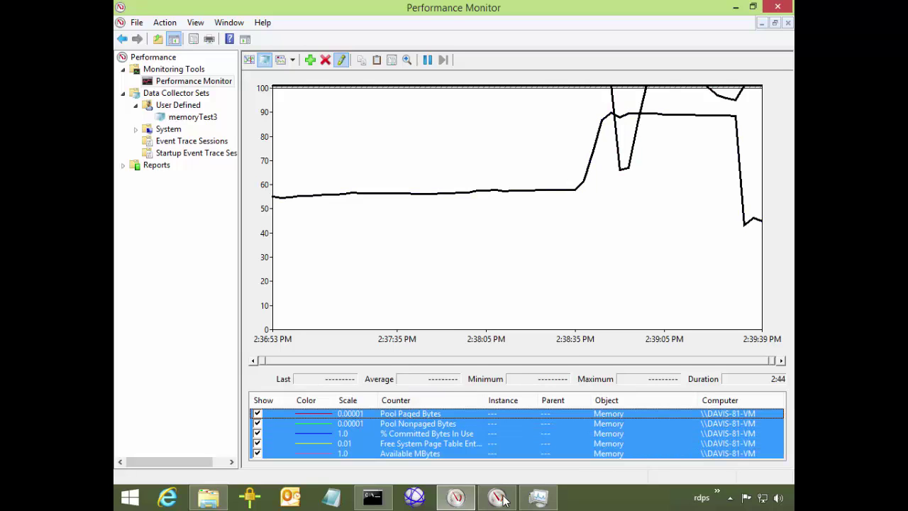
{"action": "key", "text": "shift+F10"}
{"action": "key", "text": "Up"}
{"action": "key", "text": "Up"}
{"action": "key", "text": "Up"}
{"action": "key", "text": "Return"}
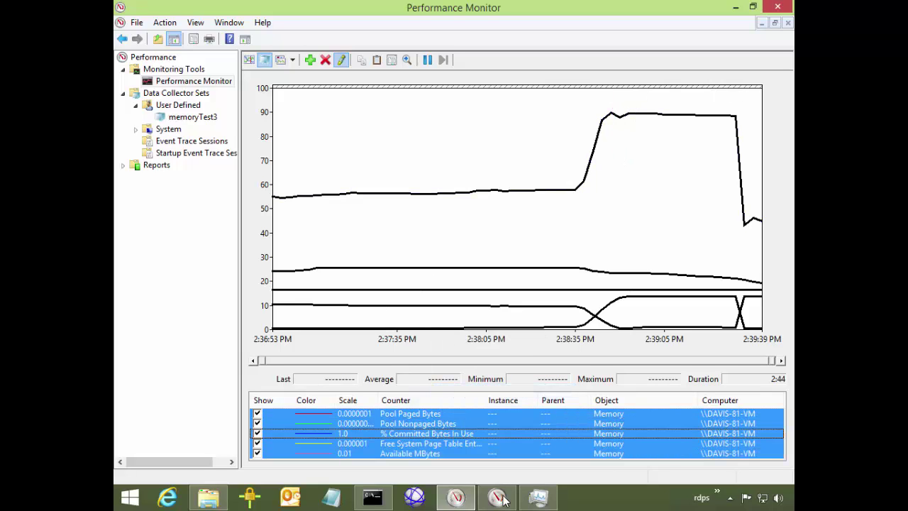
- Examine the Memory counters one by one, ending on the Pool Nonpaged Bytes line and its statistics
{"action": "key", "text": "Home"}
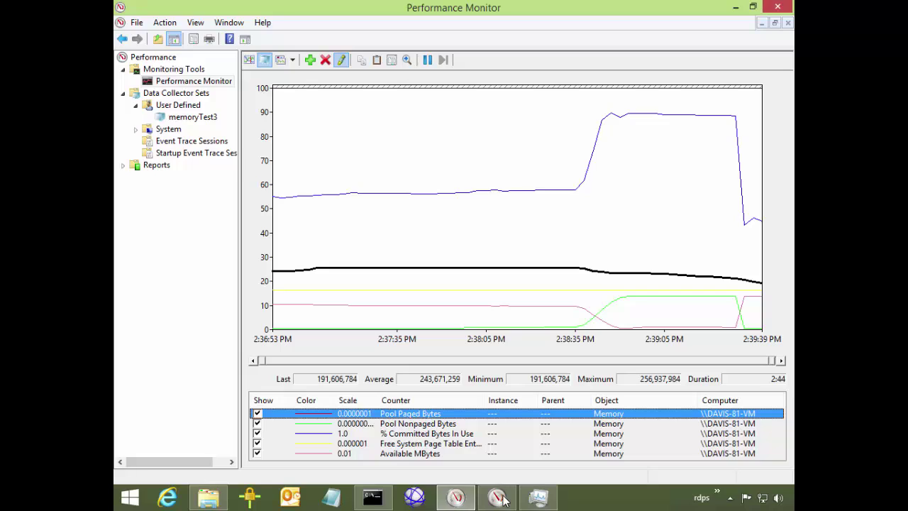
{"action": "key", "text": "Down"}
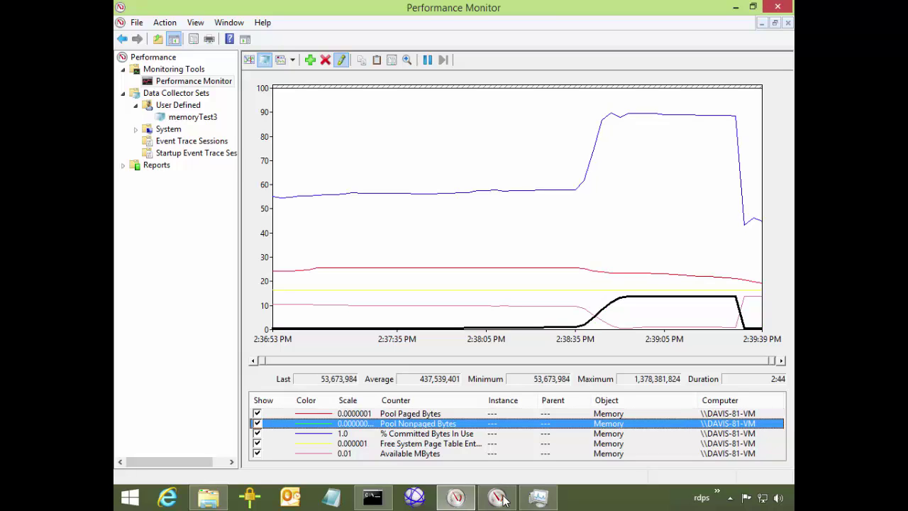
{"action": "key", "text": "Down"}
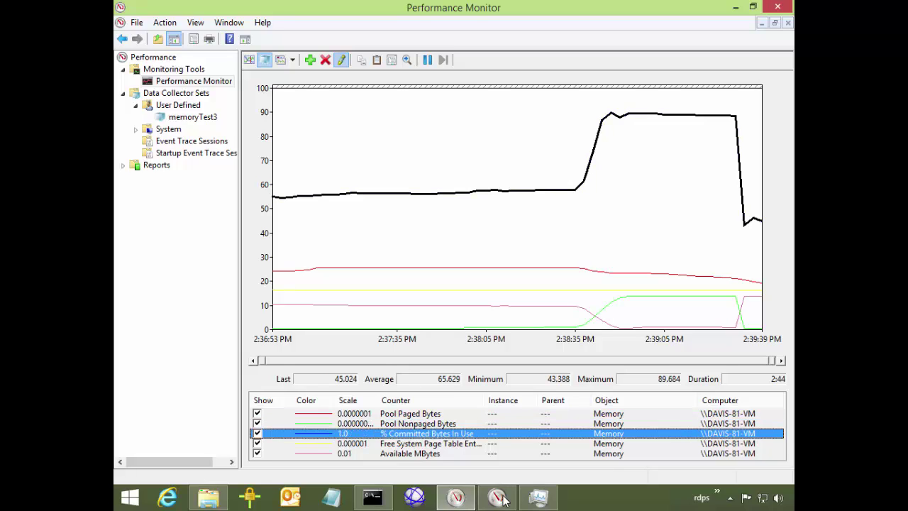
{"action": "key", "text": "Down"}
{"action": "key", "text": "Down"}
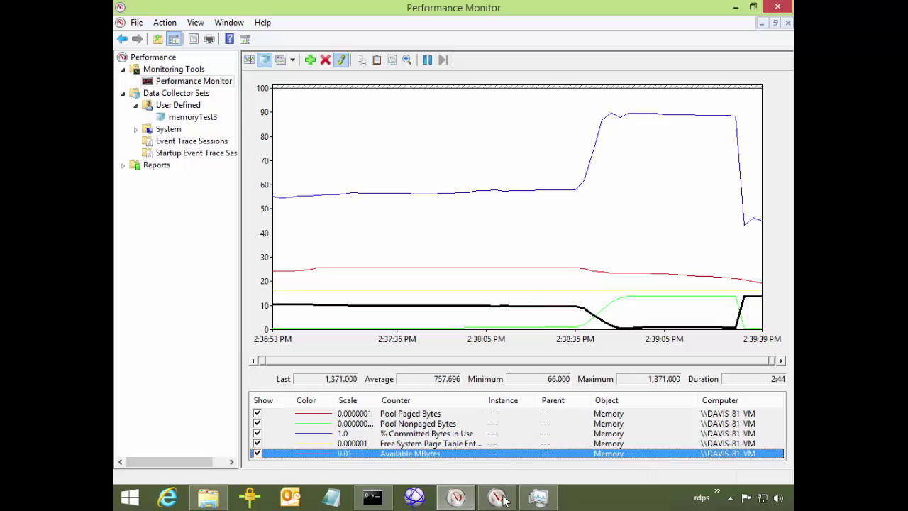
{"action": "key", "text": "Up"}
{"action": "key", "text": "Up"}
{"action": "key", "text": "Up"}
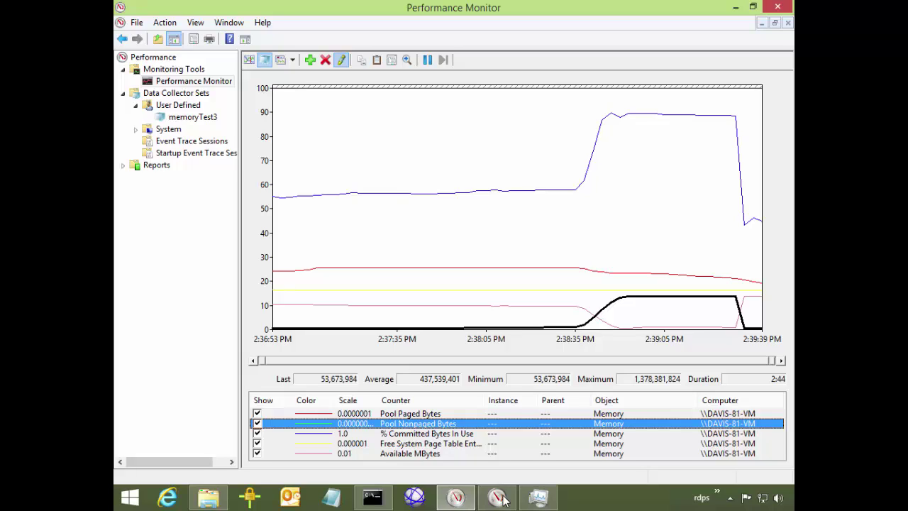
- Remove all five Memory counters from the graph
{"action": "key", "text": "Delete"}
{"action": "key", "text": "Delete"}
{"action": "key", "text": "Delete"}
{"action": "key", "text": "Delete"}
{"action": "key", "text": "Delete"}
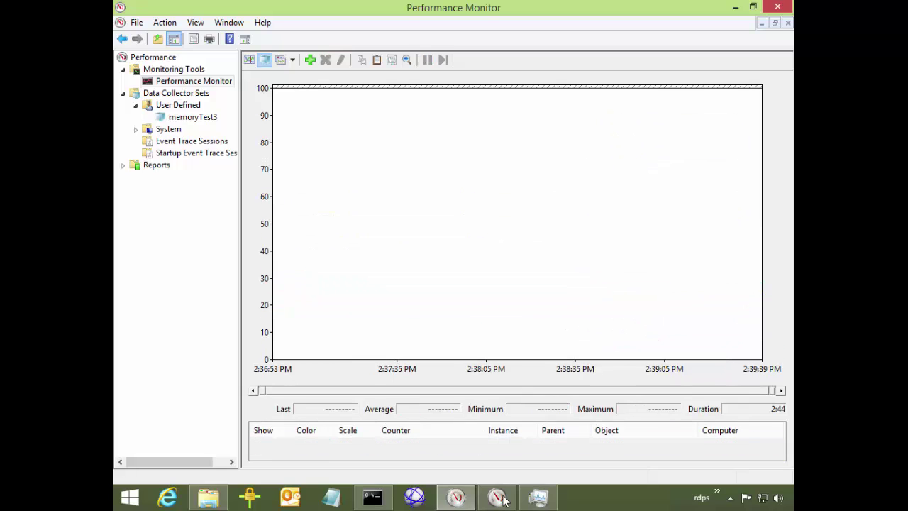
- Add the Process object's Pool Nonpaged Bytes counter for all instances to the graph
{"action": "key", "text": "ctrl+i"}
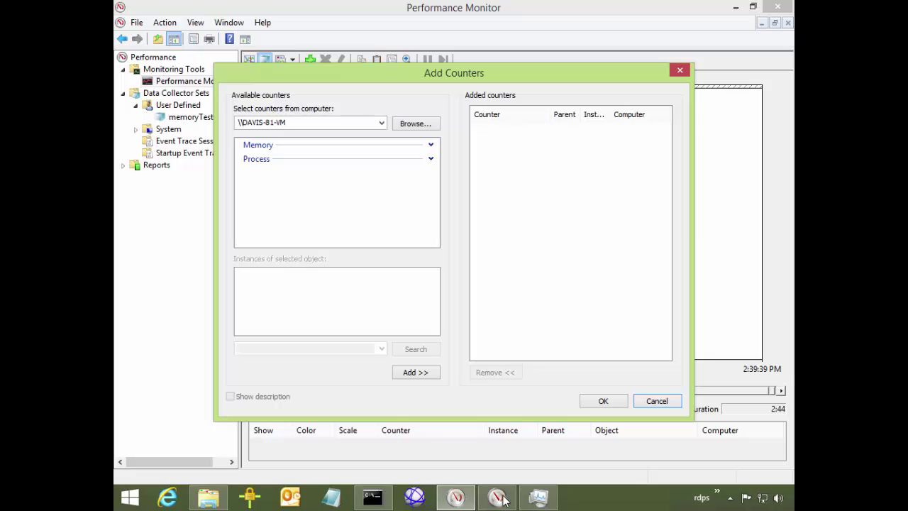
{"action": "left_click", "coordinate": [431, 159]}
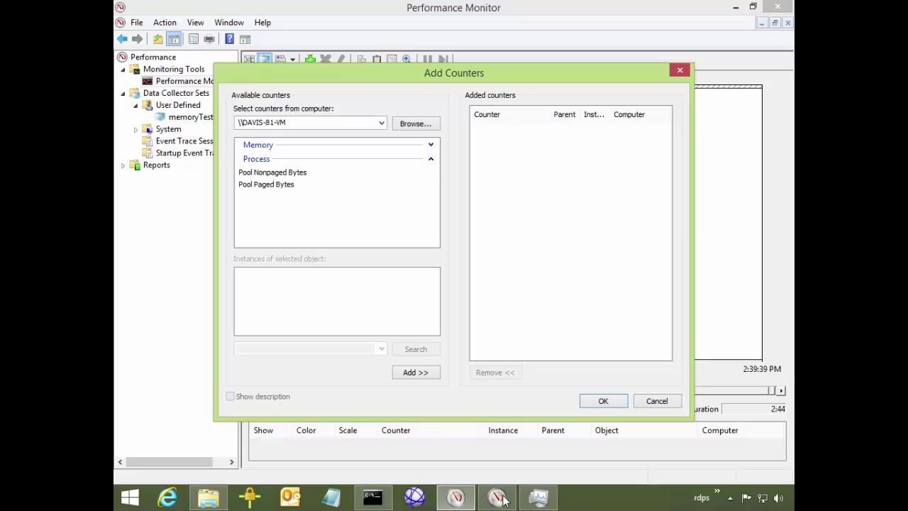
{"action": "left_click", "coordinate": [273, 172]}
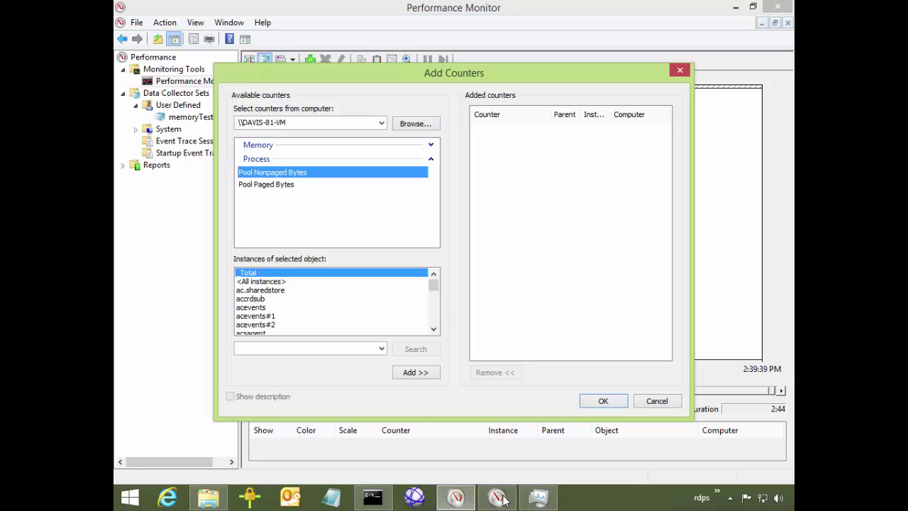
{"action": "left_click", "coordinate": [261, 282]}
{"action": "left_click", "coordinate": [416, 373]}
{"action": "left_click", "coordinate": [603, 401]}
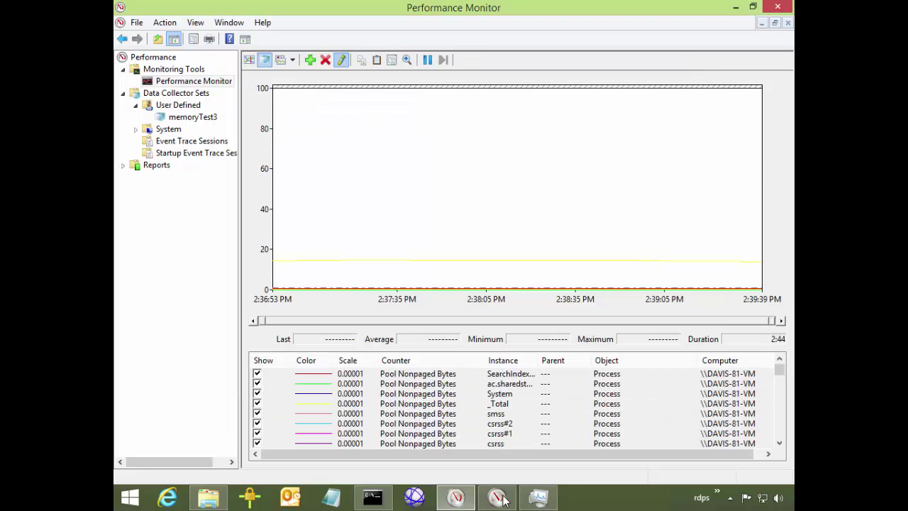
- Check the System and _Total instances, and remove the _Total counter from the graph
{"action": "left_click", "coordinate": [568, 394]}
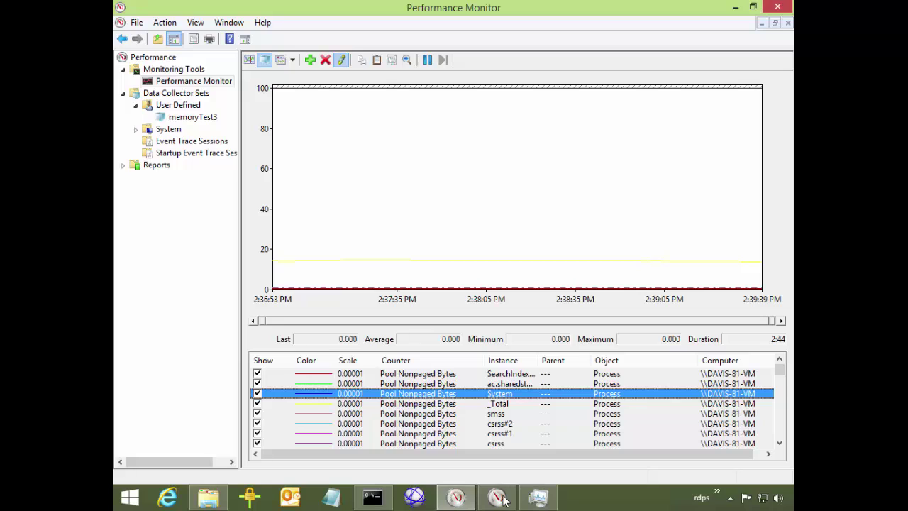
{"action": "key", "text": "Down"}
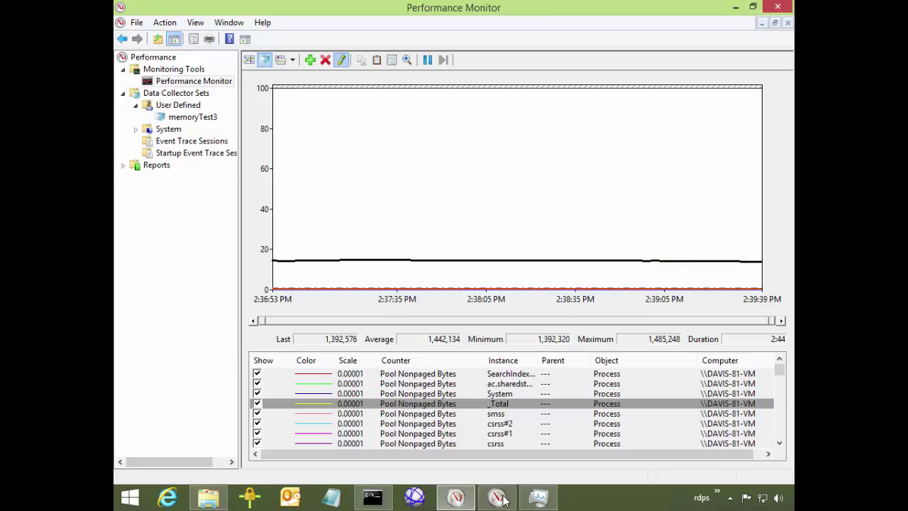
{"action": "key", "text": "Delete"}
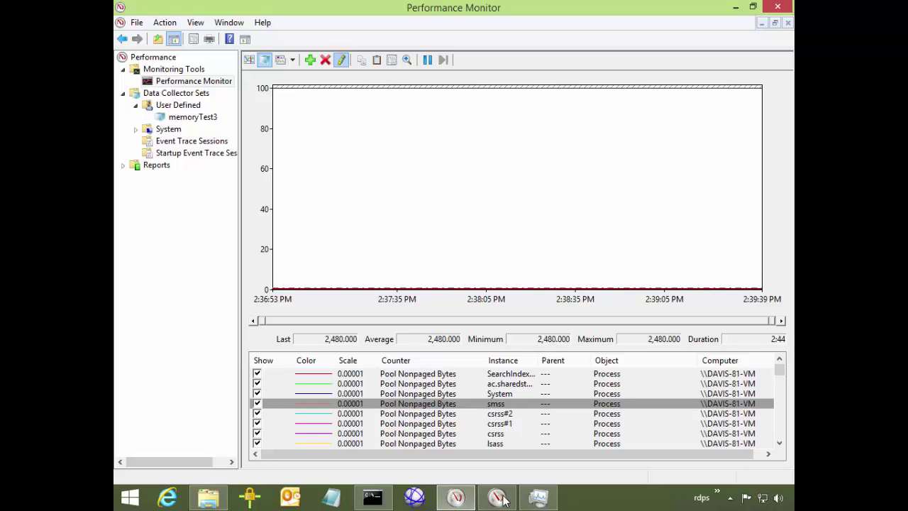
- Set the graph's vertical scale maximum to 10
{"action": "right_click", "coordinate": [430, 242]}
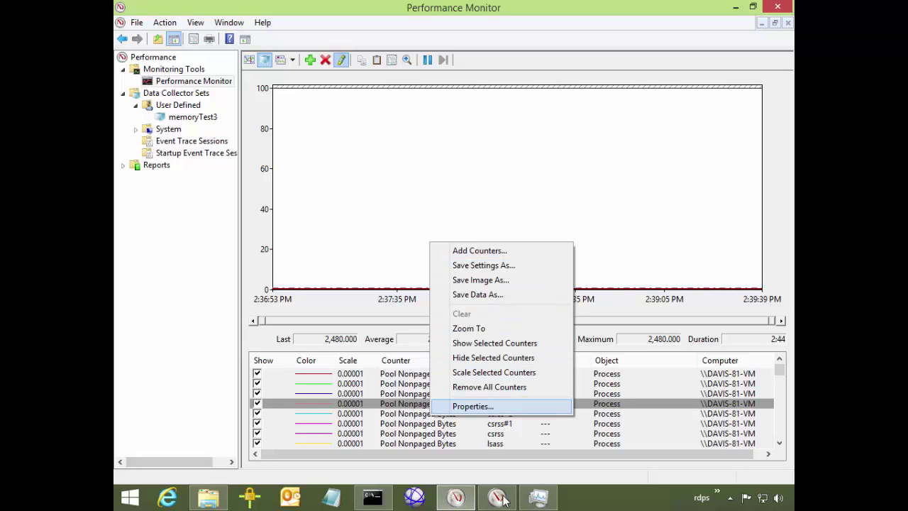
{"action": "key", "text": "Return"}
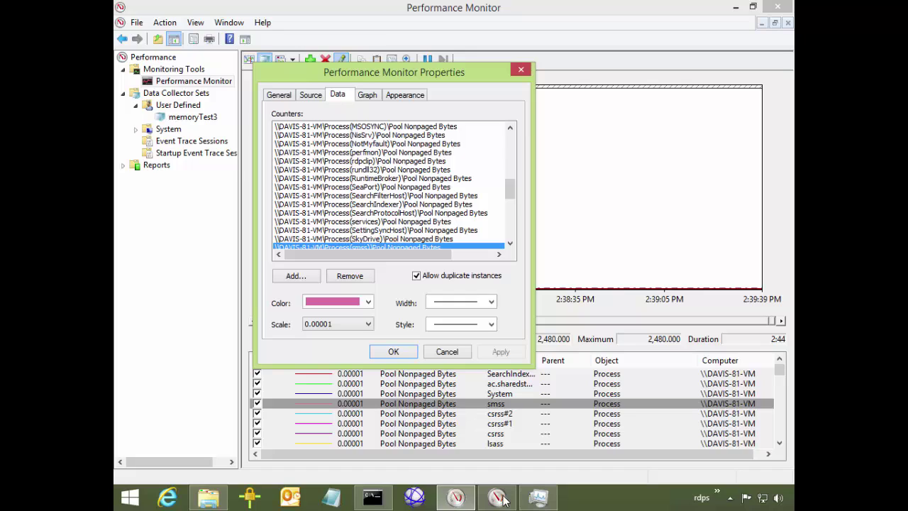
{"action": "key", "text": "ctrl+Tab"}
{"action": "left_click", "coordinate": [362, 295]}
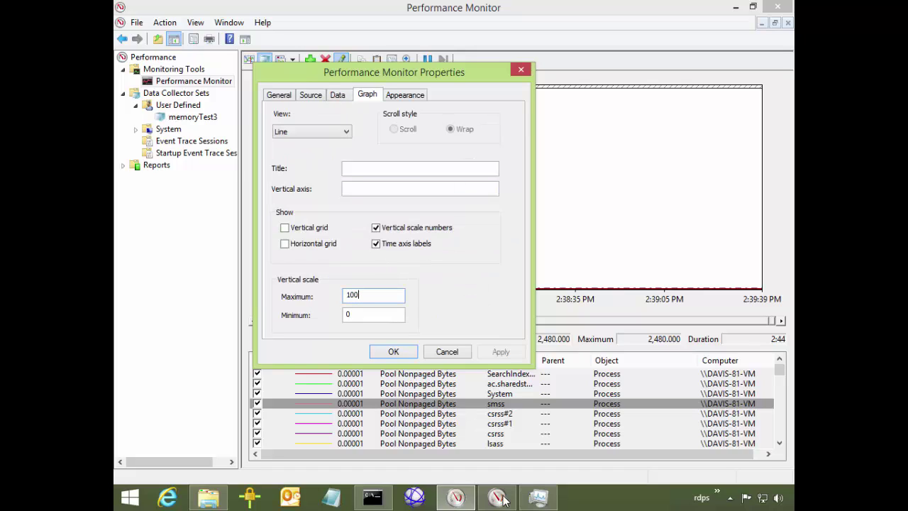
{"action": "key", "text": "BackSpace"}
{"action": "key", "text": "Return"}
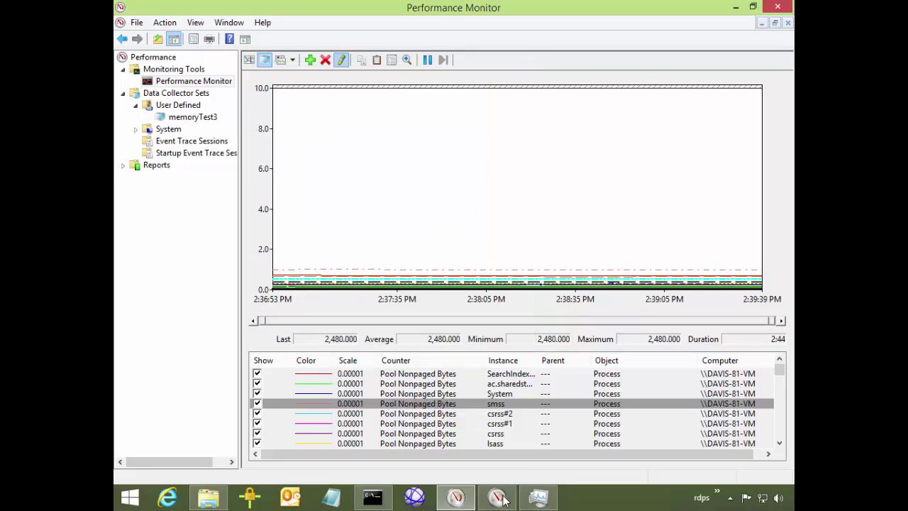
- Examine the Pool Nonpaged Bytes lines of the individual processes, from SearchIndexer down to svchost, for signs of the leak
{"action": "left_click", "coordinate": [418, 393]}
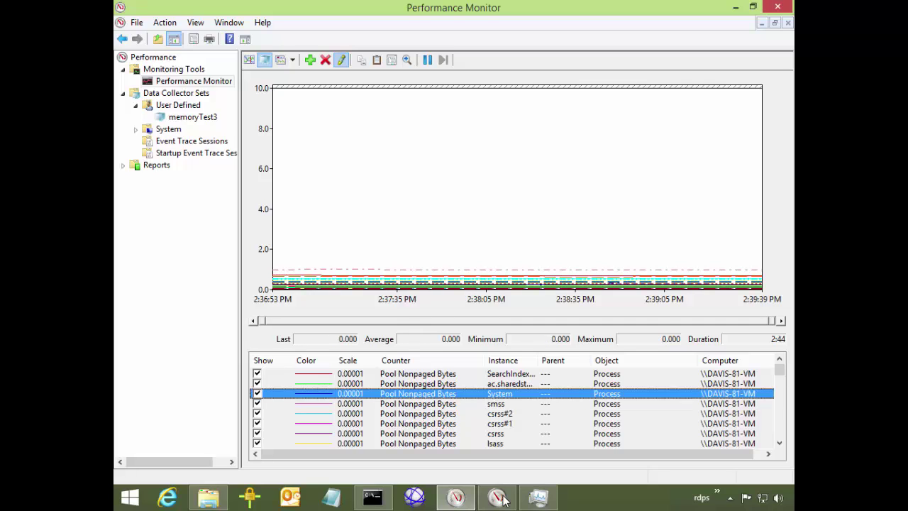
{"action": "key", "text": "Up"}
{"action": "key", "text": "Up"}
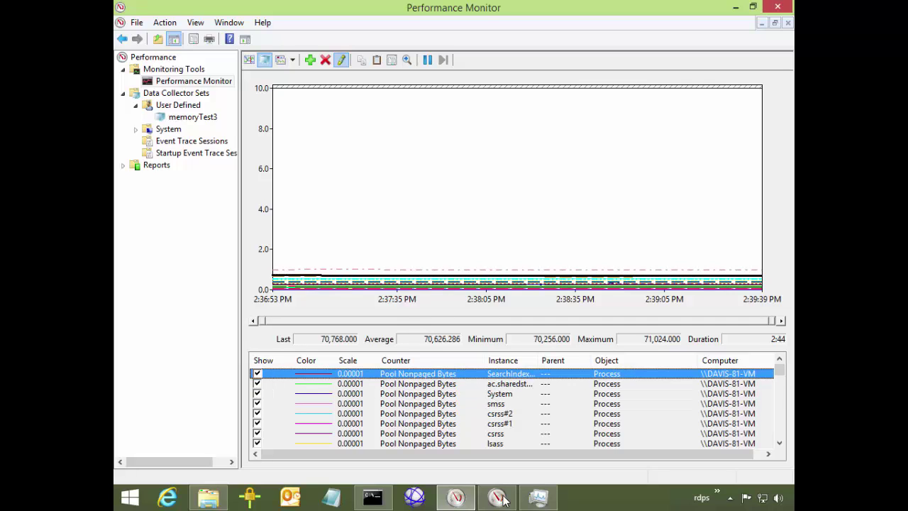
{"action": "key", "text": "Down"}
{"action": "key", "text": "Down"}
{"action": "key", "text": "Down"}
{"action": "key", "text": "Down"}
{"action": "key", "text": "Down"}
{"action": "key", "text": "Down"}
{"action": "key", "text": "Down"}
{"action": "key", "text": "Down"}
{"action": "key", "text": "Down"}
{"action": "key", "text": "Down"}
{"action": "key", "text": "Down"}
{"action": "key", "text": "Down"}
{"action": "key", "text": "Down"}
{"action": "key", "text": "Down"}
{"action": "key", "text": "Down"}
{"action": "key", "text": "Down"}
{"action": "key", "text": "Down"}
{"action": "key", "text": "Down"}
{"action": "key", "text": "Down"}
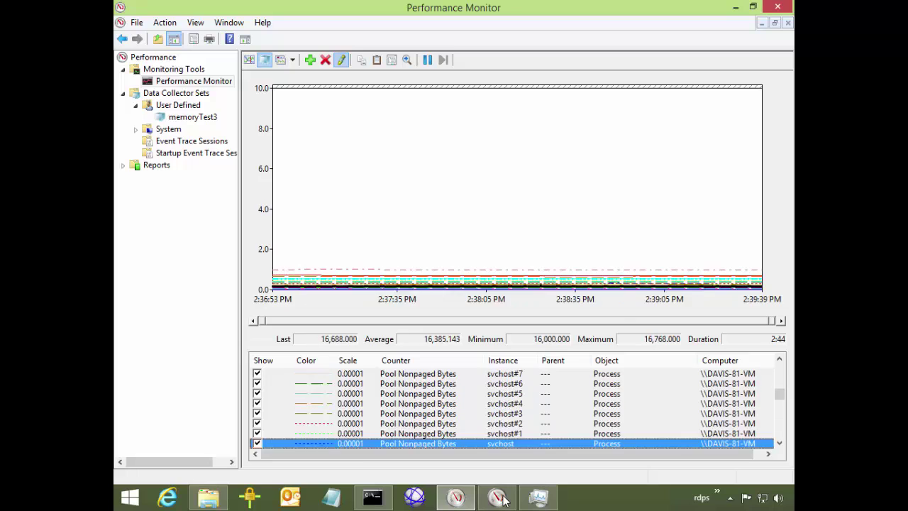
- Examine the remaining processes' Pool Nonpaged Bytes lines down to mmc and return to SearchIndexer, looking for a rising trend
{"action": "key", "text": "Down"}
{"action": "key", "text": "Down"}
{"action": "key", "text": "Down"}
{"action": "key", "text": "Down"}
{"action": "key", "text": "Down"}
{"action": "key", "text": "Down"}
{"action": "key", "text": "Down"}
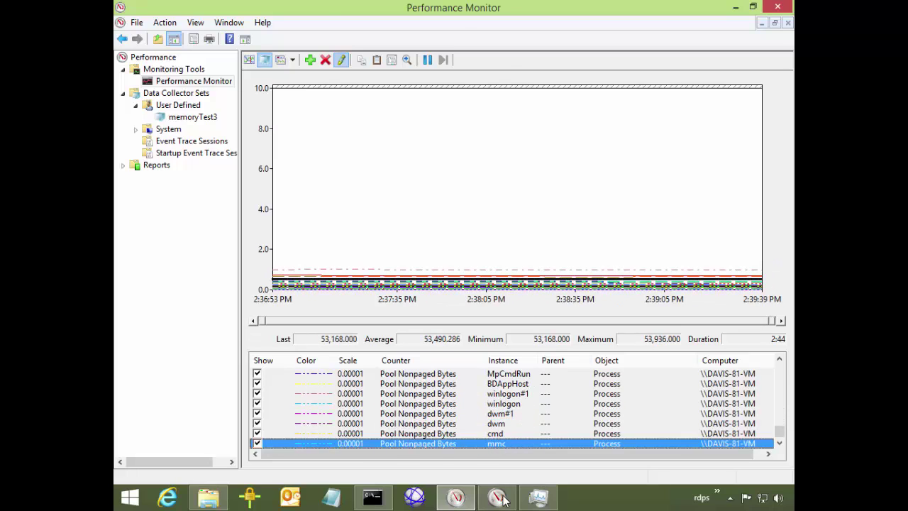
{"action": "key", "text": "Up"}
{"action": "key", "text": "Up"}
{"action": "key", "text": "Up"}
{"action": "key", "text": "Up"}
{"action": "key", "text": "Up"}
{"action": "key", "text": "Up"}
{"action": "key", "text": "Up"}
{"action": "key", "text": "Up"}
{"action": "key", "text": "Up"}
{"action": "key", "text": "Up"}
{"action": "key", "text": "Up"}
{"action": "key", "text": "Up"}
{"action": "key", "text": "Up"}
{"action": "key", "text": "Up"}
{"action": "key", "text": "Up"}
{"action": "key", "text": "Up"}
{"action": "key", "text": "Up"}
{"action": "key", "text": "Up"}
{"action": "key", "text": "Up"}
{"action": "key", "text": "Up"}
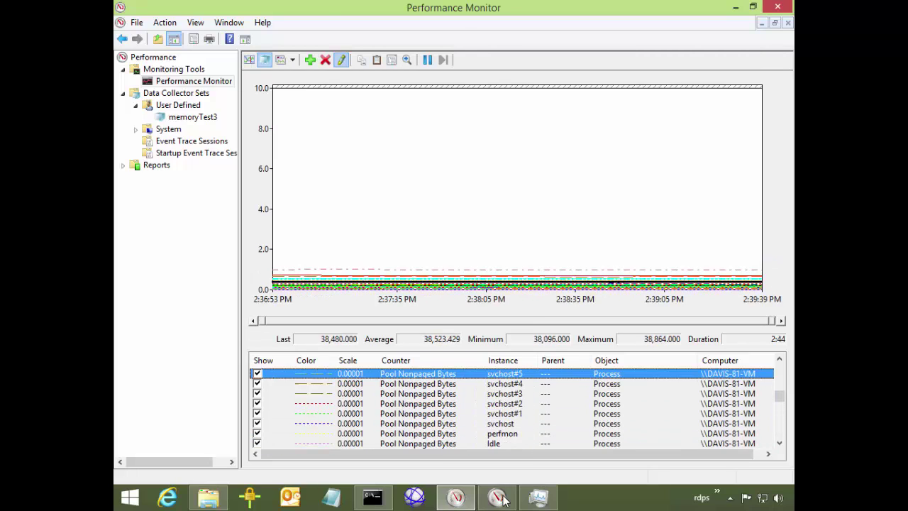
{"action": "key", "text": "Up"}
{"action": "key", "text": "Up"}
{"action": "key", "text": "Up"}
{"action": "key", "text": "Up"}
{"action": "key", "text": "Up"}
{"action": "key", "text": "Up"}
{"action": "key", "text": "Up"}
{"action": "key", "text": "Up"}
{"action": "key", "text": "Up"}
{"action": "key", "text": "Up"}
{"action": "key", "text": "Up"}
{"action": "key", "text": "Up"}
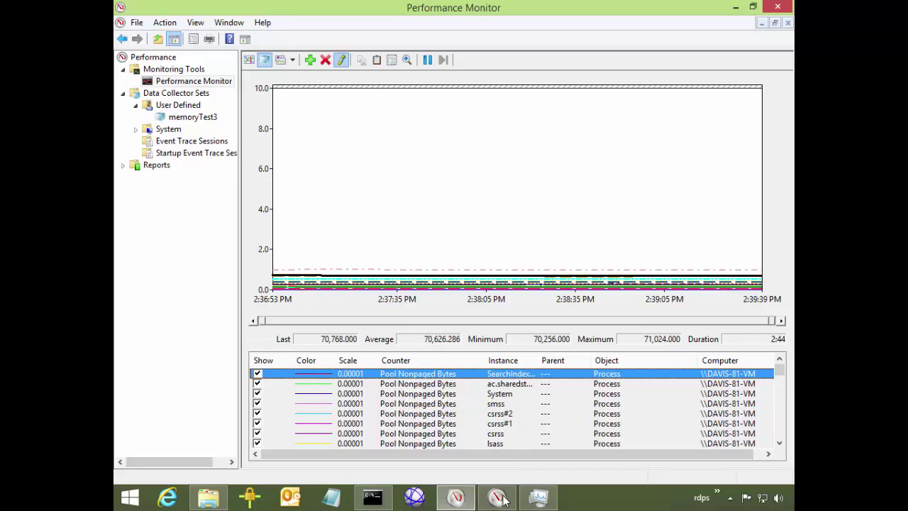
- Remove all Pool Nonpaged Bytes counters from the graph
{"action": "key", "text": "ctrl+a"}
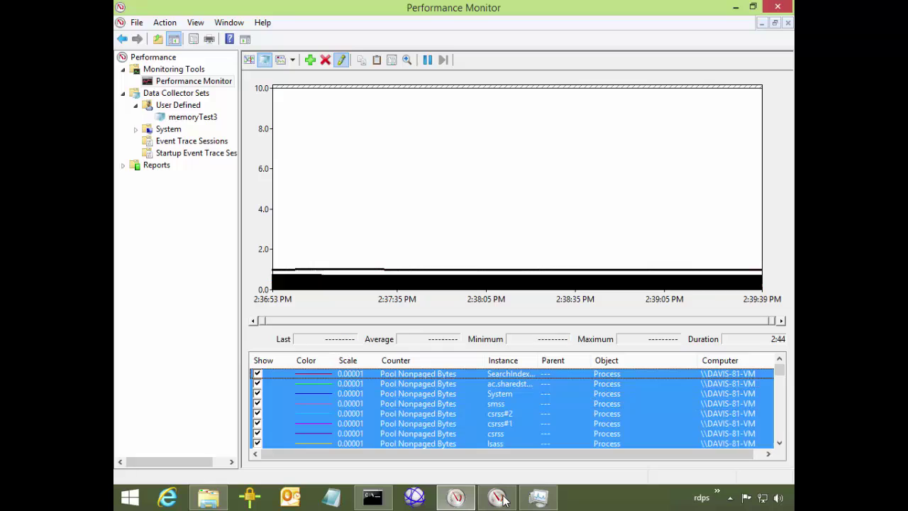
{"action": "key", "text": "Delete"}
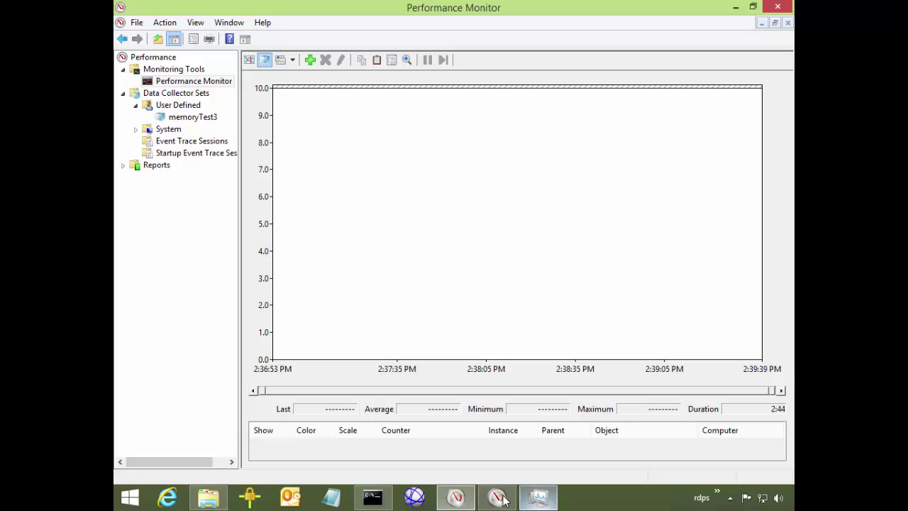
- Launch NotMyfault from the x64 folder with elevated rights and review its Leak and Crash options
{"action": "key", "text": "alt+Tab"}
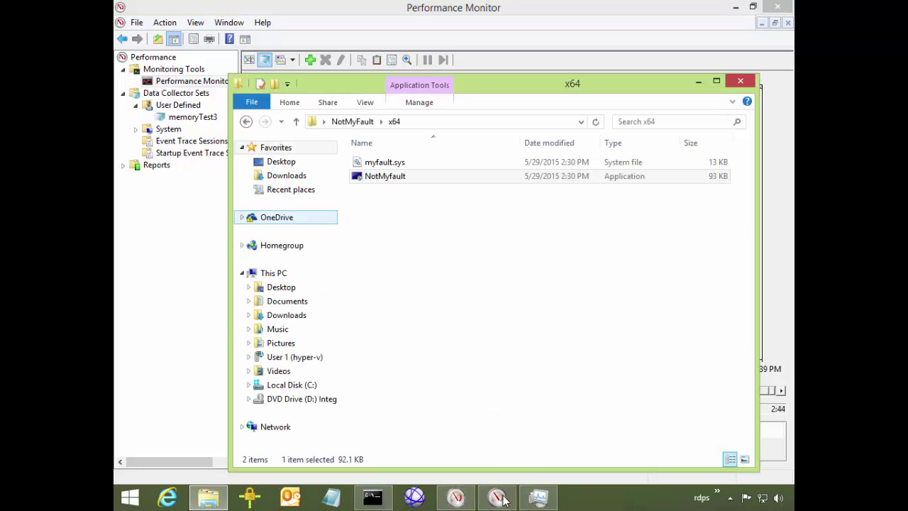
{"action": "key", "text": "Return"}
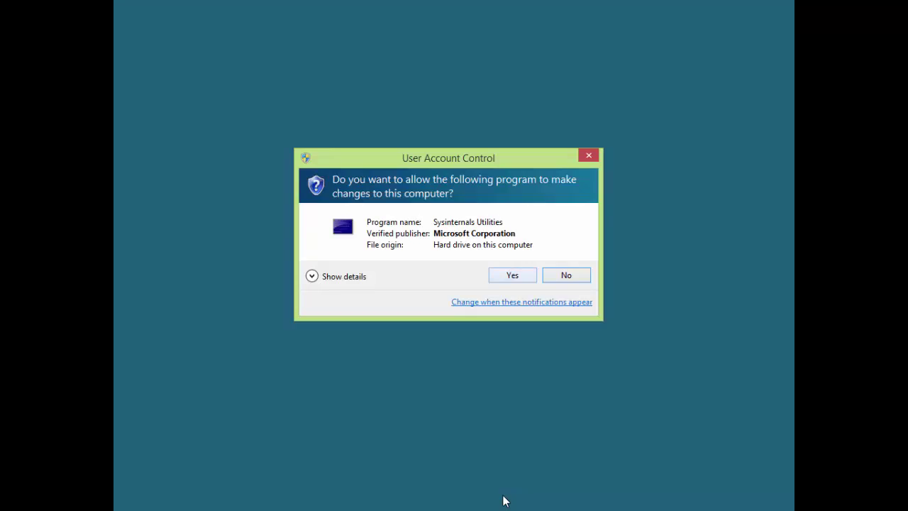
{"action": "key", "text": "alt+y"}
{"action": "key", "text": "ctrl+Tab"}
{"action": "key", "text": "ctrl+Tab"}
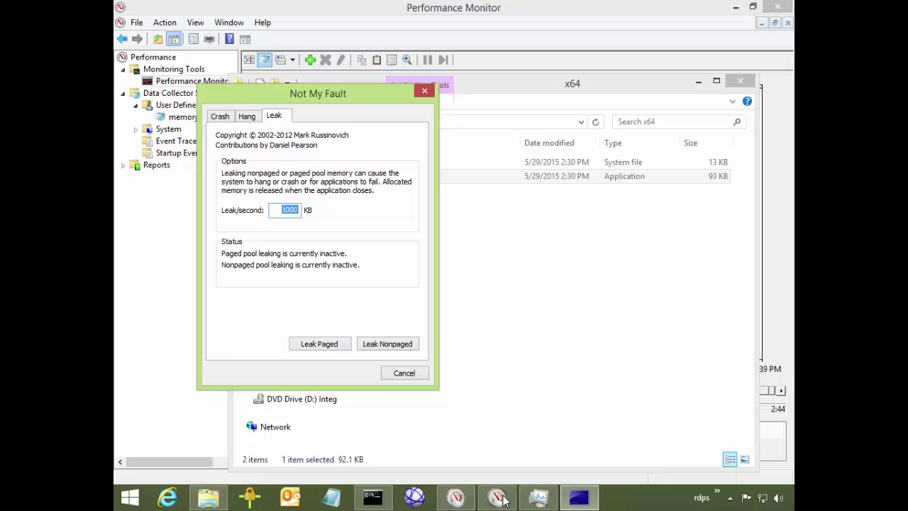
{"action": "key", "text": "ctrl+shift+Tab"}
{"action": "key", "text": "ctrl+shift+Tab"}
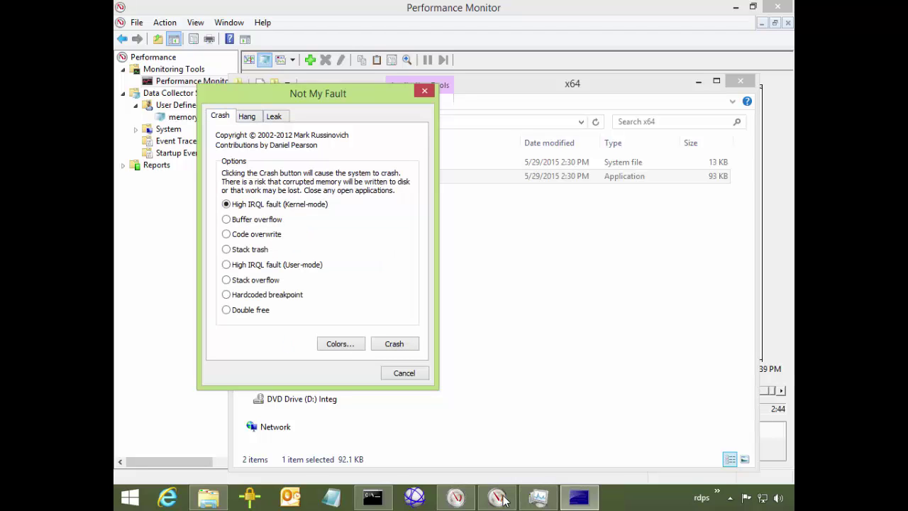
{"action": "key", "text": "Return"}
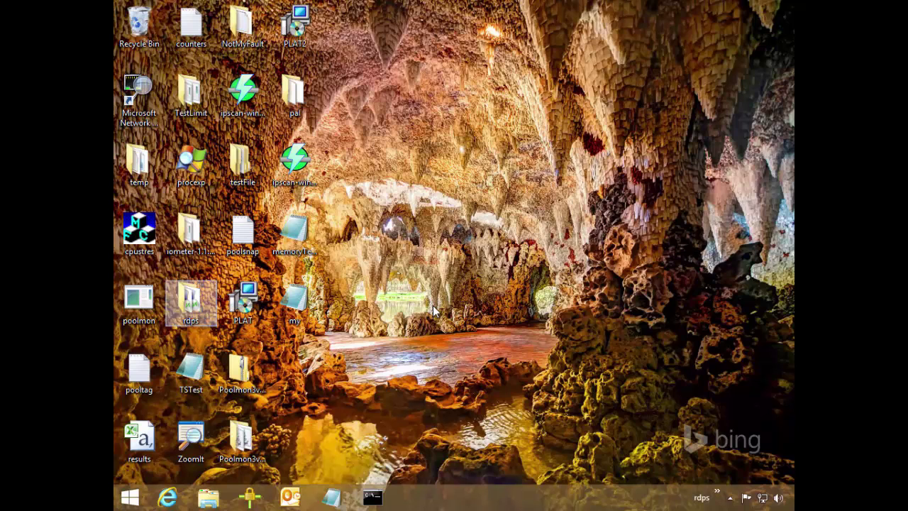
- Open poolmon from the desktop and sort the pool tags by bytes
{"action": "double_click", "coordinate": [139, 304]}
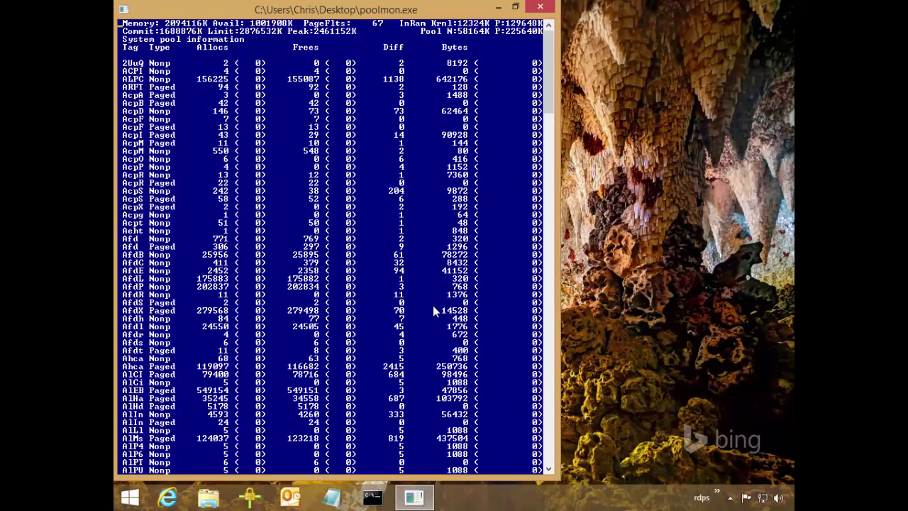
{"action": "key", "text": "b"}
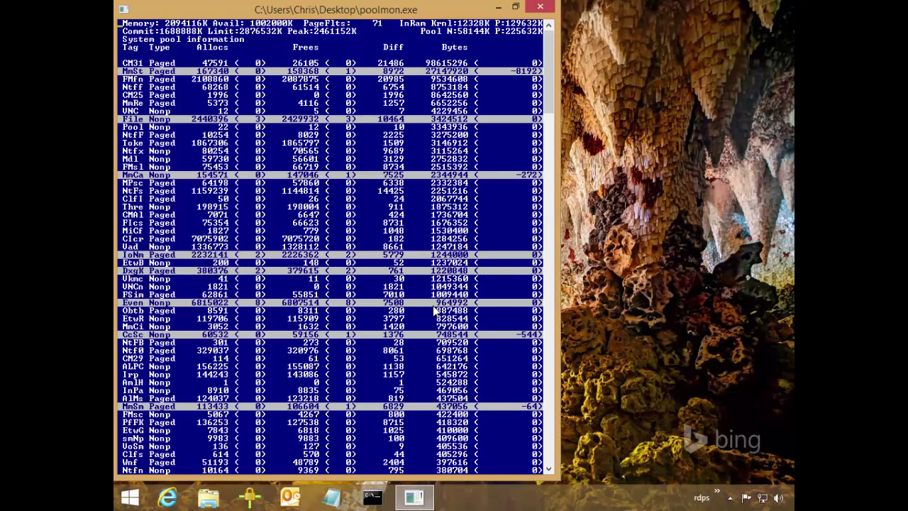
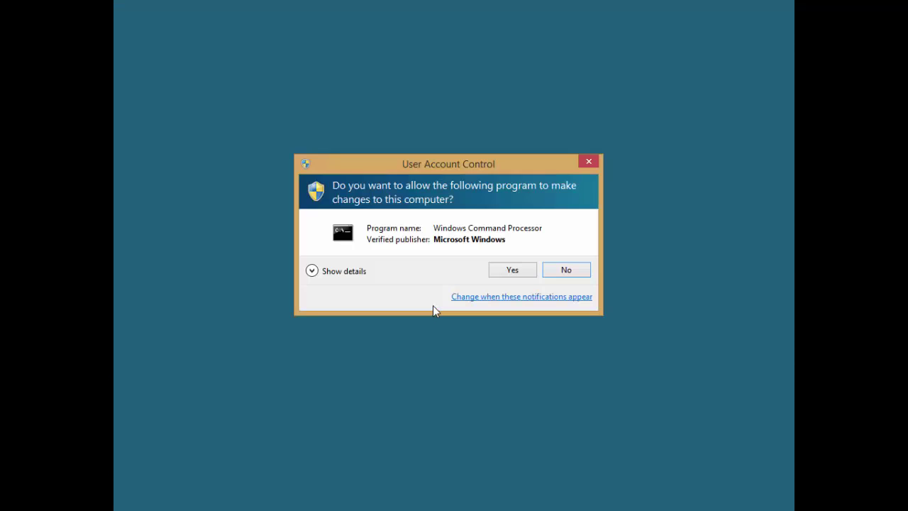
- Open an elevated command prompt, go to the Desktop folder, and display the help of poolmon.exe with /?
{"action": "key", "text": "Return"}
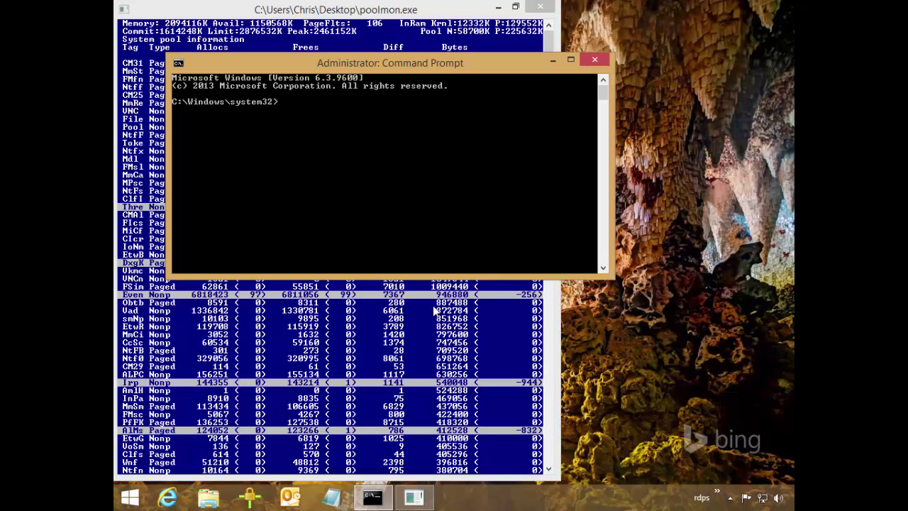
{"action": "type", "text": "cd\\"}
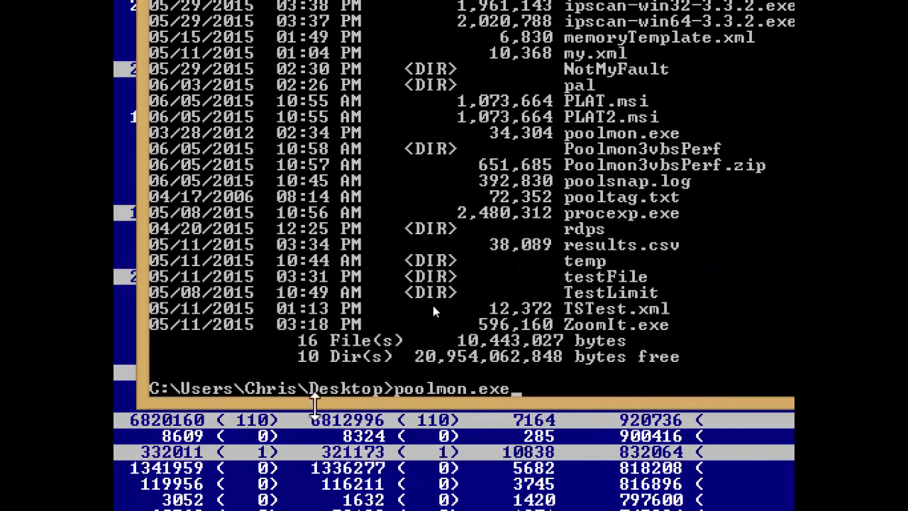
{"action": "type", "text": "/?"}
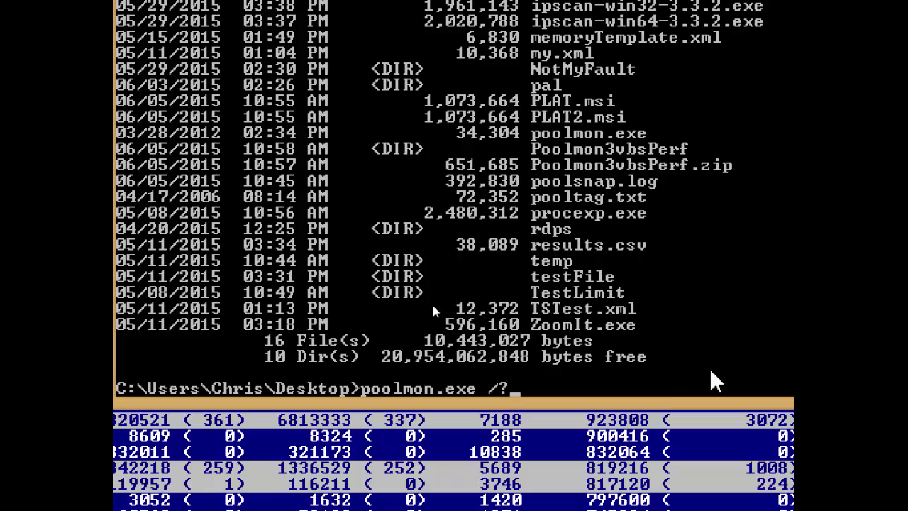
{"action": "key", "text": "Return"}
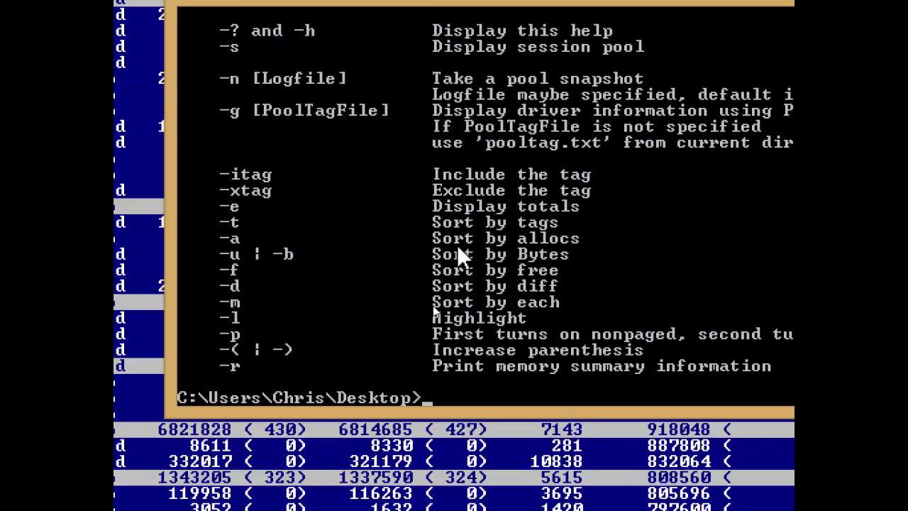
- Take a pool snapshot sorted by bytes by running poolmon.exe -n -b
{"action": "key", "text": "Up"}
{"action": "key", "text": "BackSpace"}
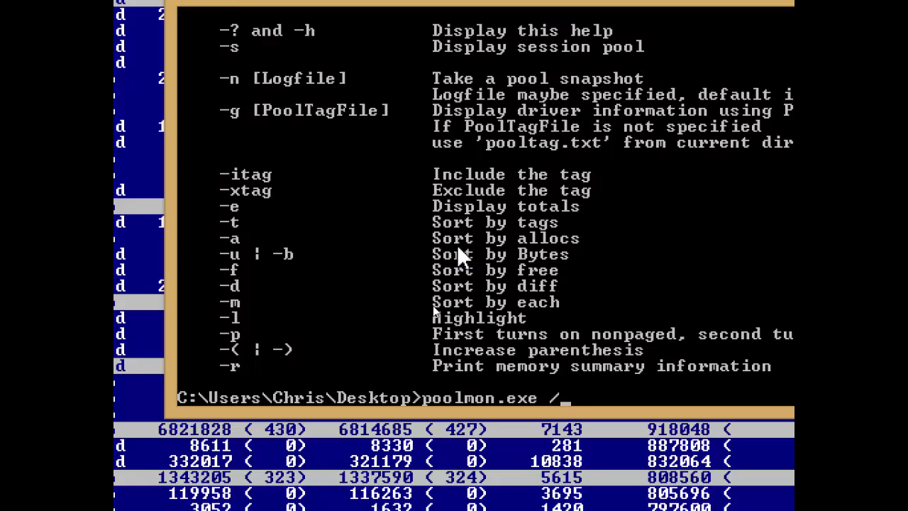
{"action": "key", "text": "BackSpace"}
{"action": "type", "text": "-n -b"}
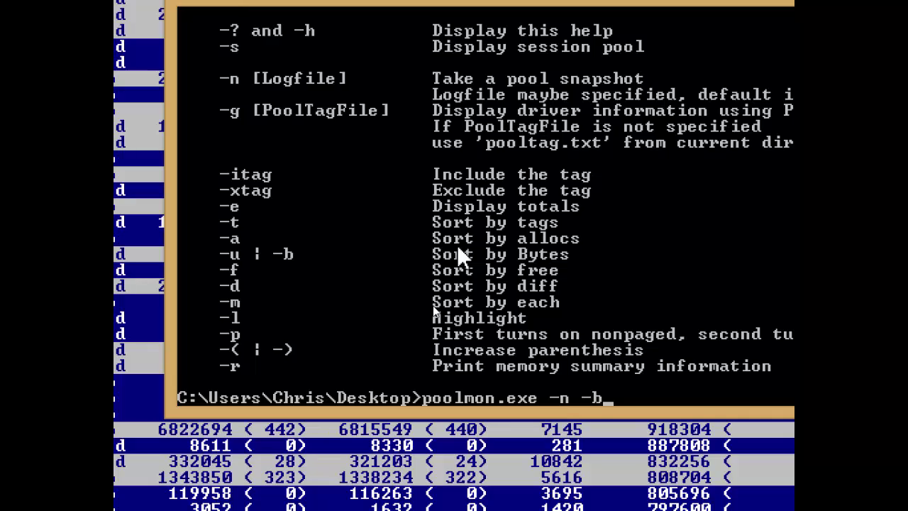
{"action": "key", "text": "Return"}
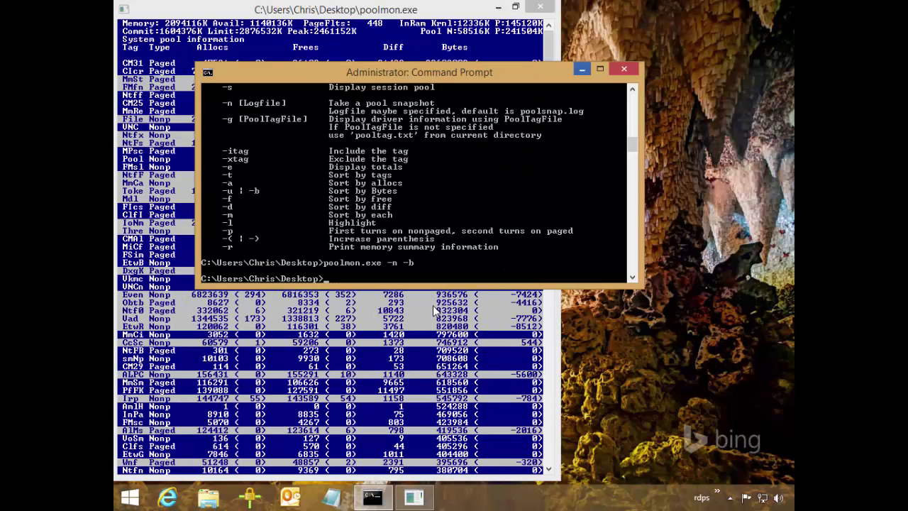
- Clear the windows off the desktop, then open the poolsnap log in Notepad and maximize it
{"action": "left_click", "coordinate": [582, 69]}
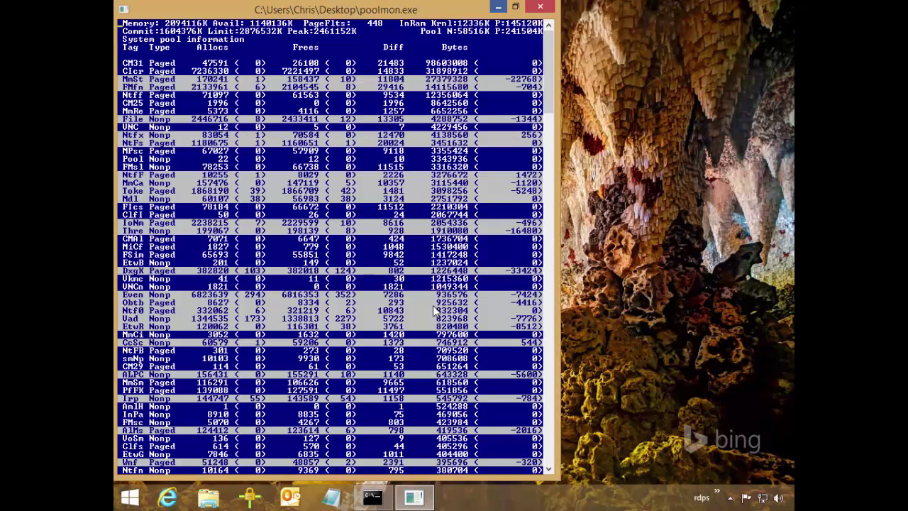
{"action": "key", "text": "super+d"}
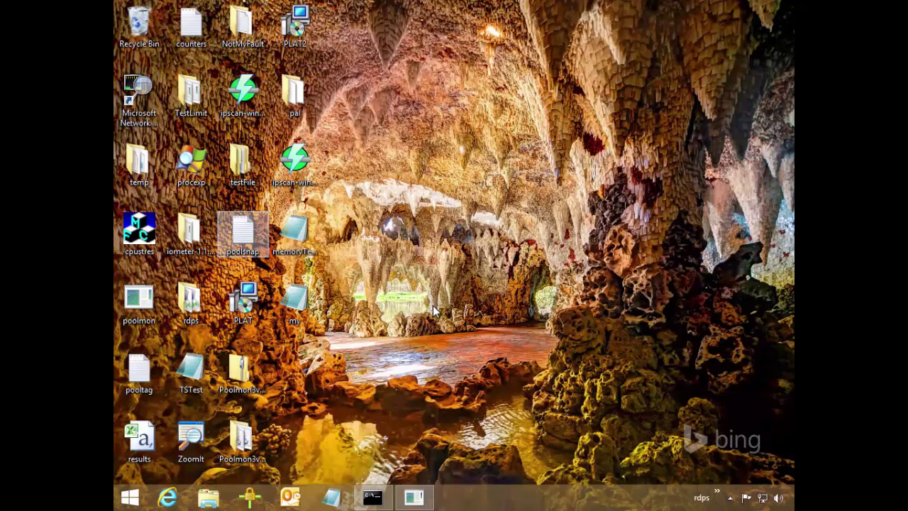
{"action": "key", "text": "Return"}
{"action": "key", "text": "super+Up"}
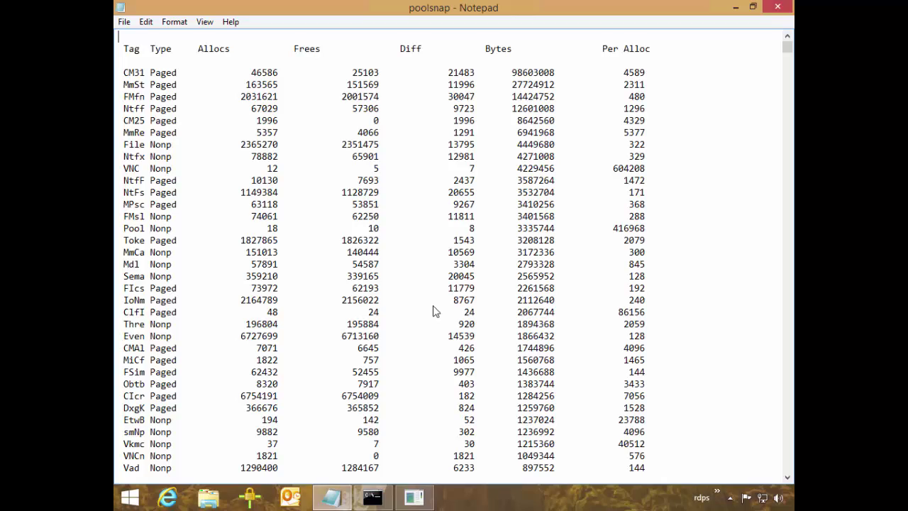
- Read through the first snapshot in the poolsnap log down to the start of the second snapshot
{"action": "scroll", "coordinate": [435, 311], "scroll_direction": "down", "scroll_amount": 20}
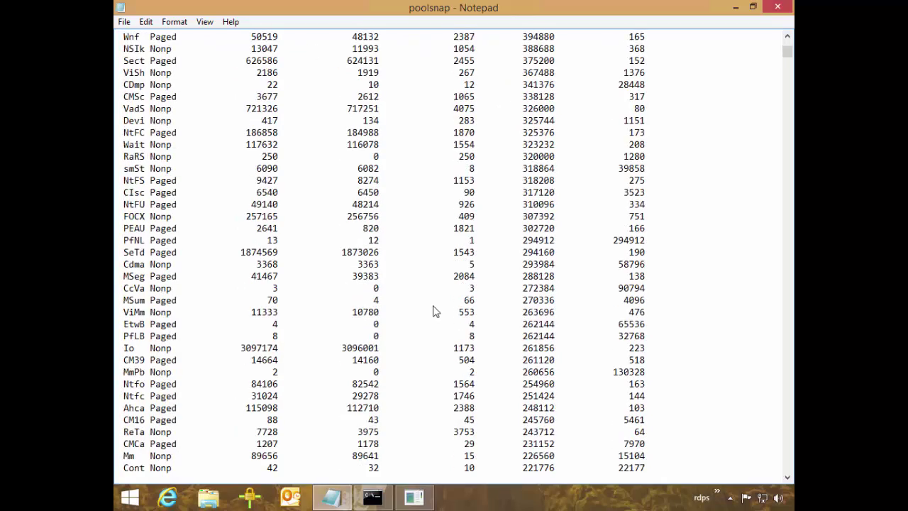
{"action": "scroll", "coordinate": [435, 311], "scroll_direction": "down", "scroll_amount": 20}
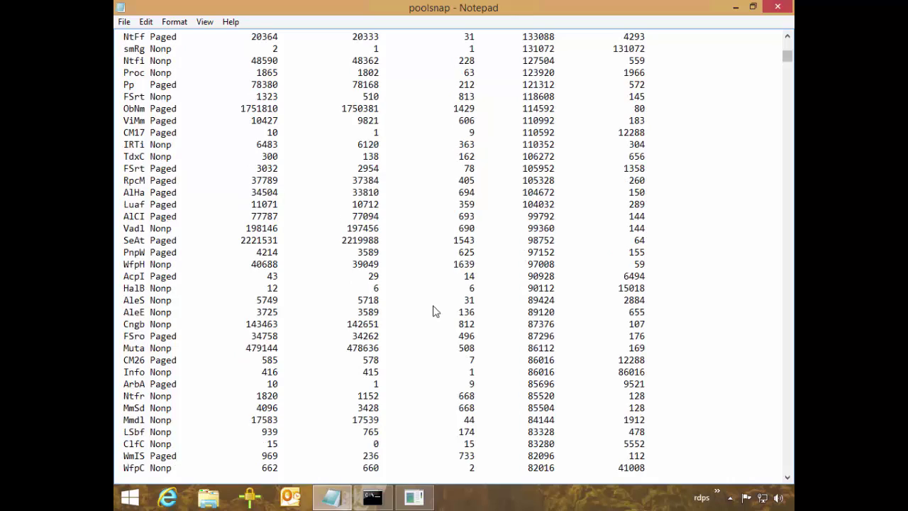
{"action": "scroll", "coordinate": [435, 311], "scroll_direction": "down", "scroll_amount": 20}
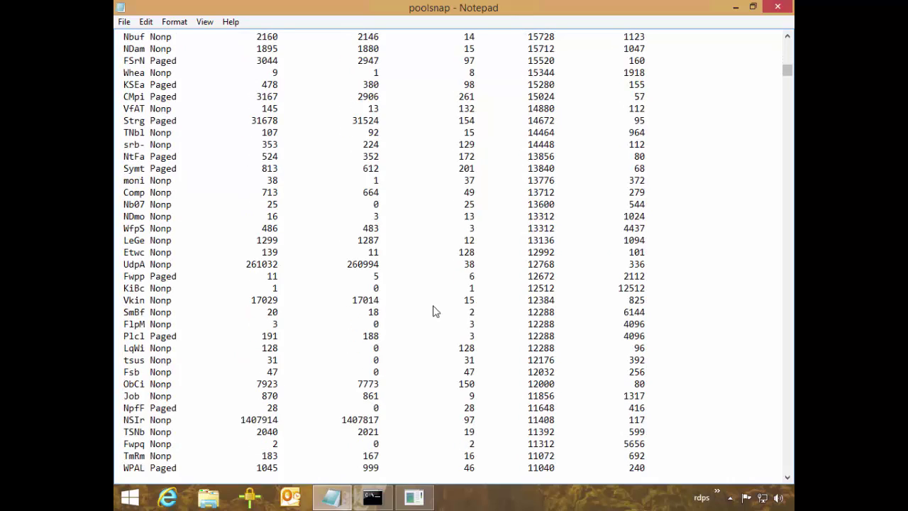
{"action": "scroll", "coordinate": [435, 311], "scroll_direction": "down", "scroll_amount": 20}
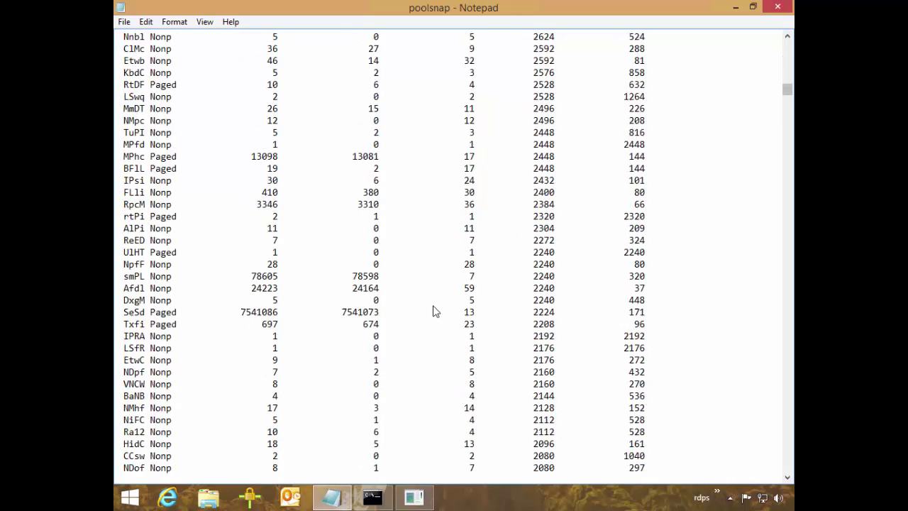
{"action": "scroll", "coordinate": [435, 311], "scroll_direction": "down", "scroll_amount": 20}
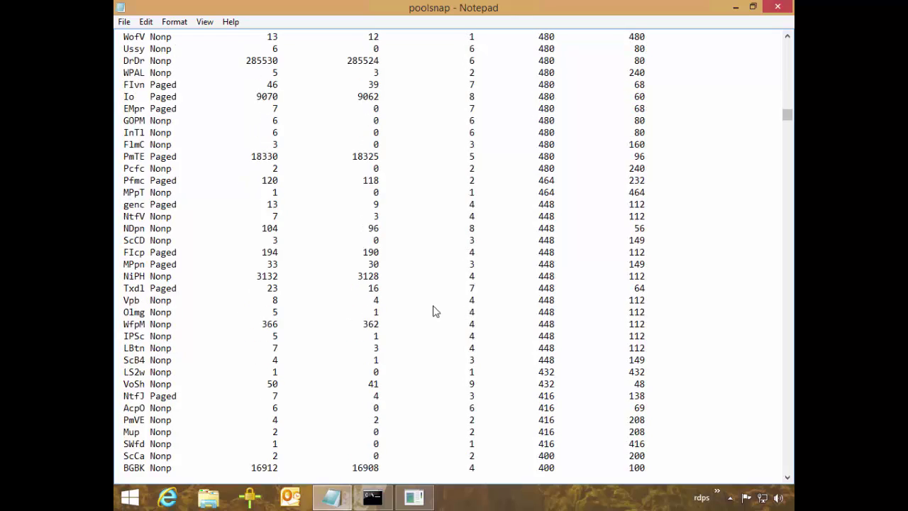
{"action": "scroll", "coordinate": [435, 311], "scroll_direction": "down", "scroll_amount": 15}
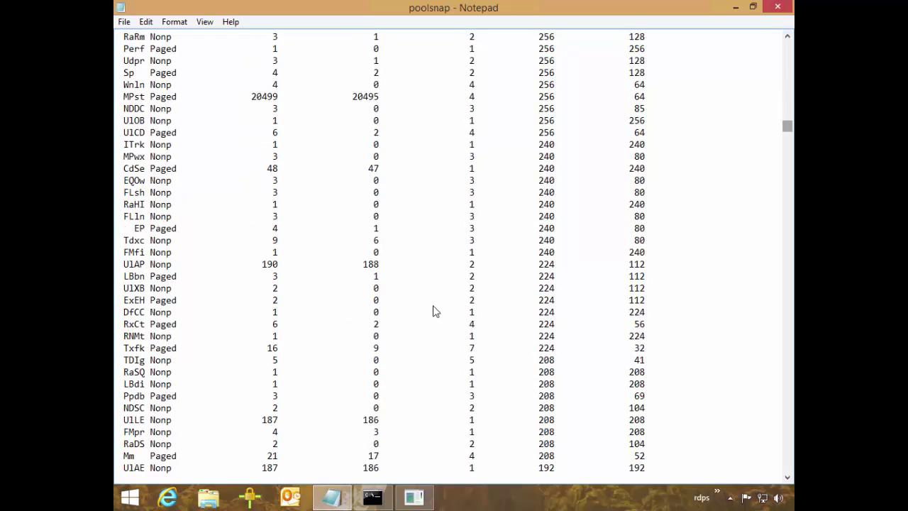
{"action": "scroll", "coordinate": [435, 311], "scroll_direction": "down", "scroll_amount": 20}
{"action": "scroll", "coordinate": [435, 311], "scroll_direction": "down", "scroll_amount": 20}
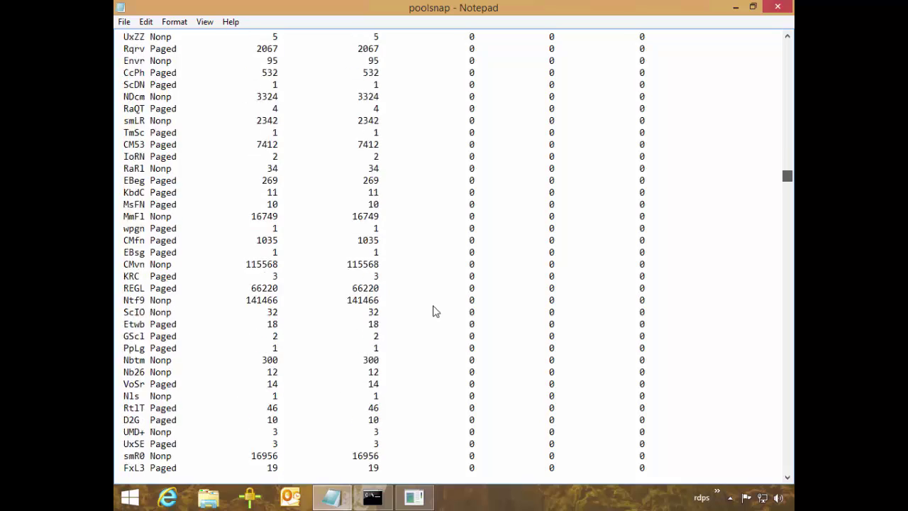
{"action": "scroll", "coordinate": [435, 311], "scroll_direction": "down", "scroll_amount": 14}
{"action": "scroll", "coordinate": [435, 311], "scroll_direction": "up", "scroll_amount": 20}
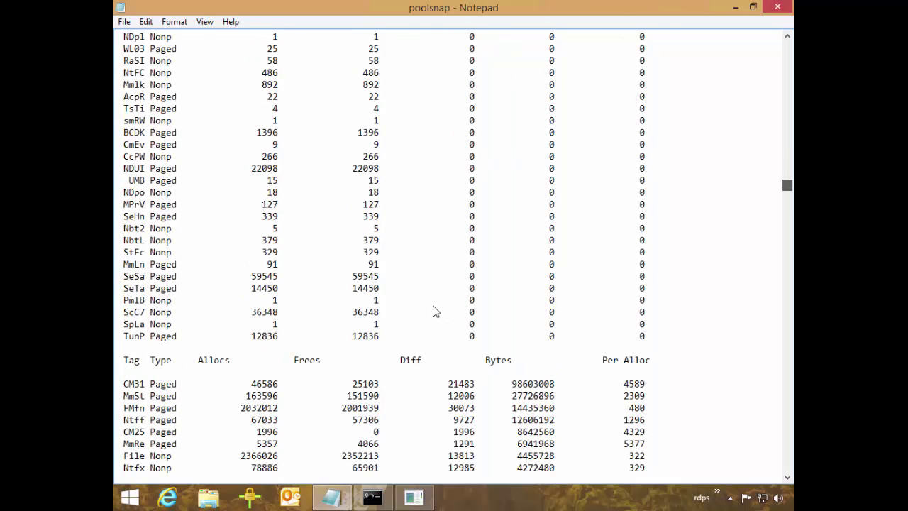
{"action": "scroll", "coordinate": [435, 311], "scroll_direction": "down", "scroll_amount": 6}
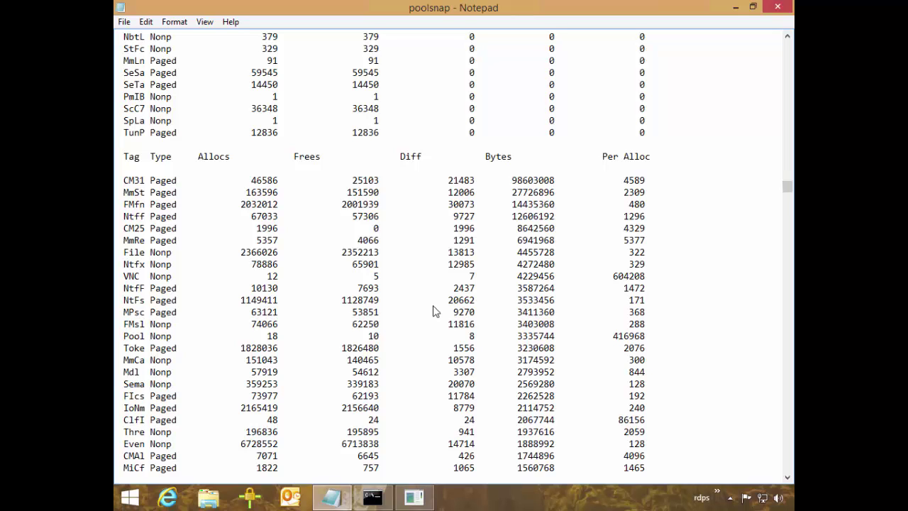
- Highlight the CM31 tag's Bytes value in the second snapshot and find the same tag in the following snapshot for comparison
{"action": "key", "text": "shift+Right"}
{"action": "key", "text": "shift+Right"}
{"action": "key", "text": "shift+Right"}
{"action": "key", "text": "shift+Right"}
{"action": "key", "text": "shift+Right"}
{"action": "key", "text": "shift+Right"}
{"action": "key", "text": "shift+Right"}
{"action": "key", "text": "shift+Right"}
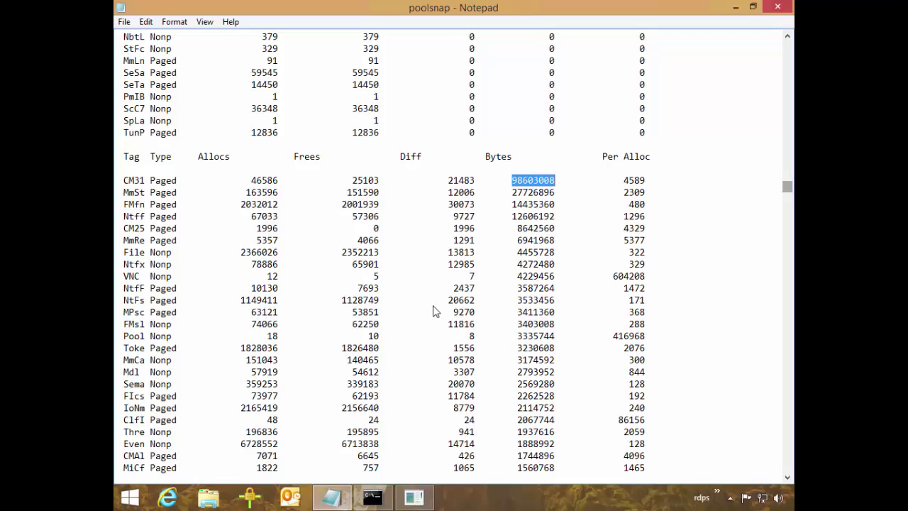
{"action": "scroll", "coordinate": [435, 311], "scroll_direction": "down", "scroll_amount": 20}
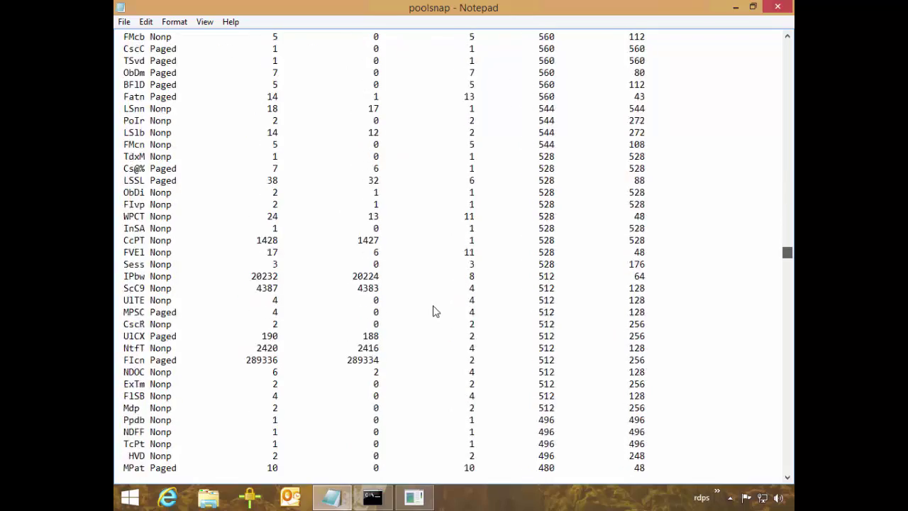
{"action": "scroll", "coordinate": [435, 310], "scroll_direction": "down", "scroll_amount": 20}
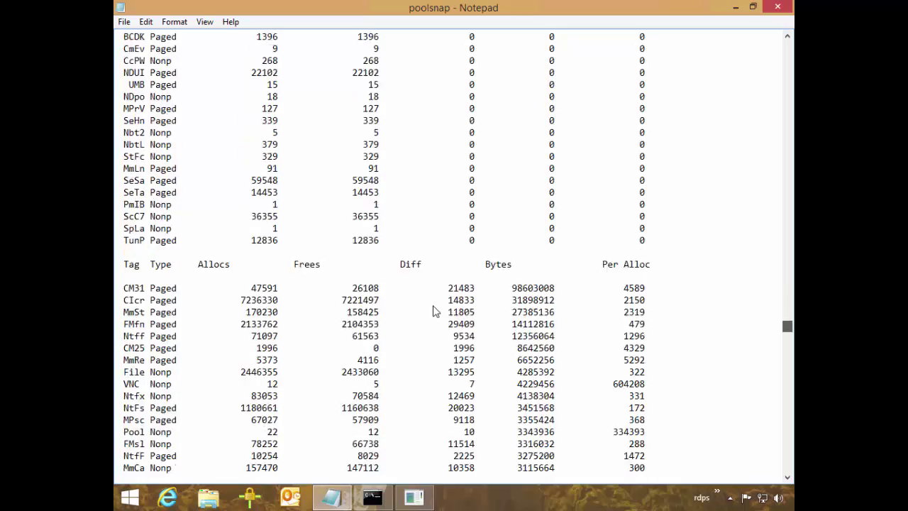
- Scan the last snapshot to the end of the poolsnap log and close the log
{"action": "scroll", "coordinate": [435, 311], "scroll_direction": "down", "scroll_amount": 20}
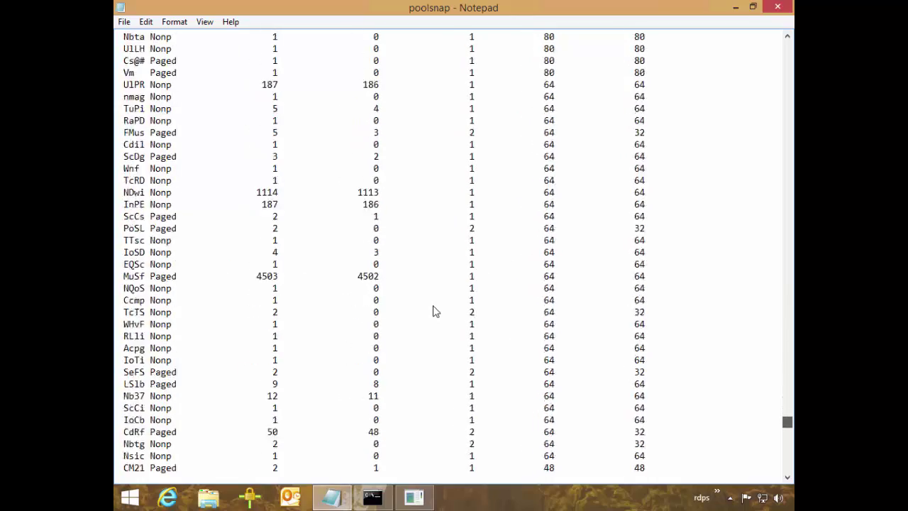
{"action": "scroll", "coordinate": [435, 311], "scroll_direction": "down", "scroll_amount": 20}
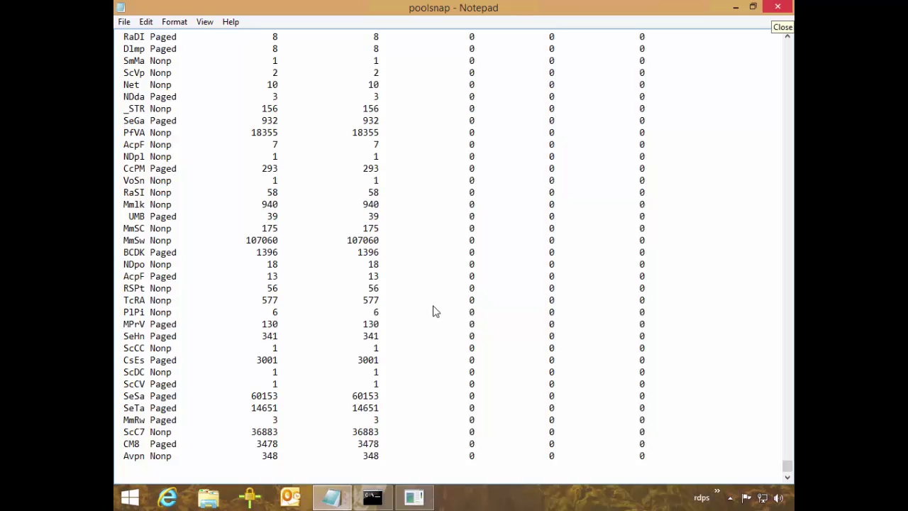
{"action": "left_click", "coordinate": [777, 7]}
- Clear the live poolmon and Command Prompt windows off the desktop
{"action": "left_click", "coordinate": [372, 497]}
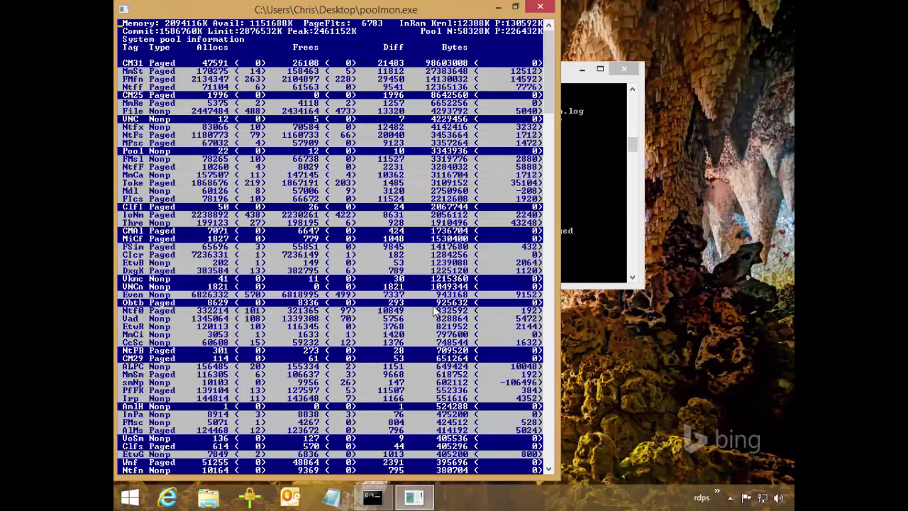
{"action": "key", "text": "q"}
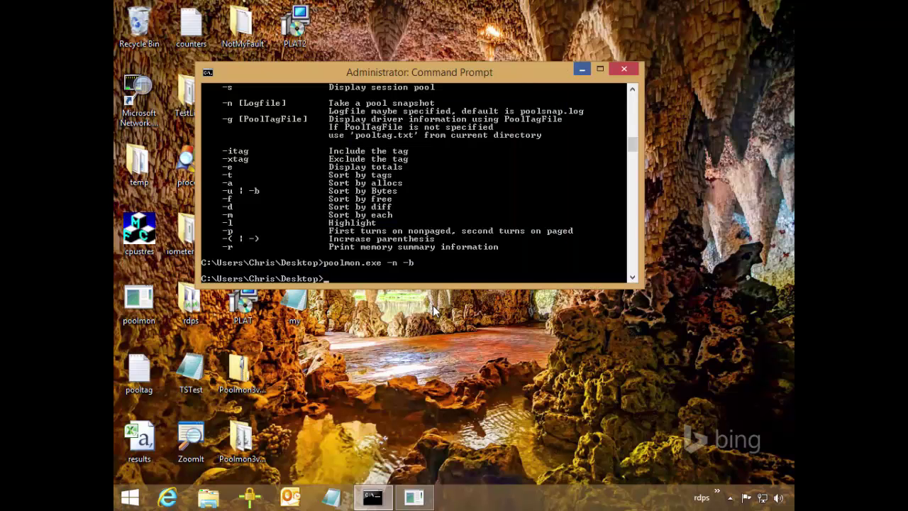
{"action": "left_click", "coordinate": [583, 70]}
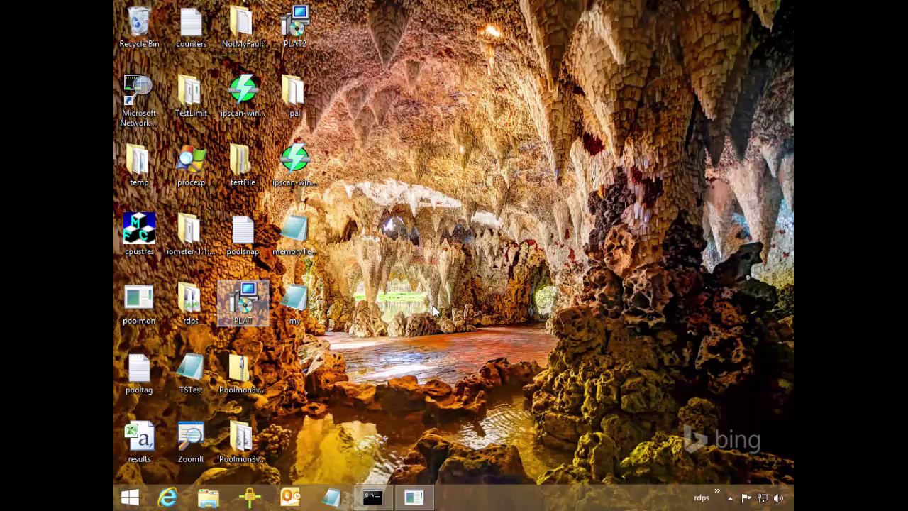
- Try to run the PLAT setup for the Pool Log Analyzer Tool, declining the .NET Framework download
{"action": "double_click", "coordinate": [242, 304]}
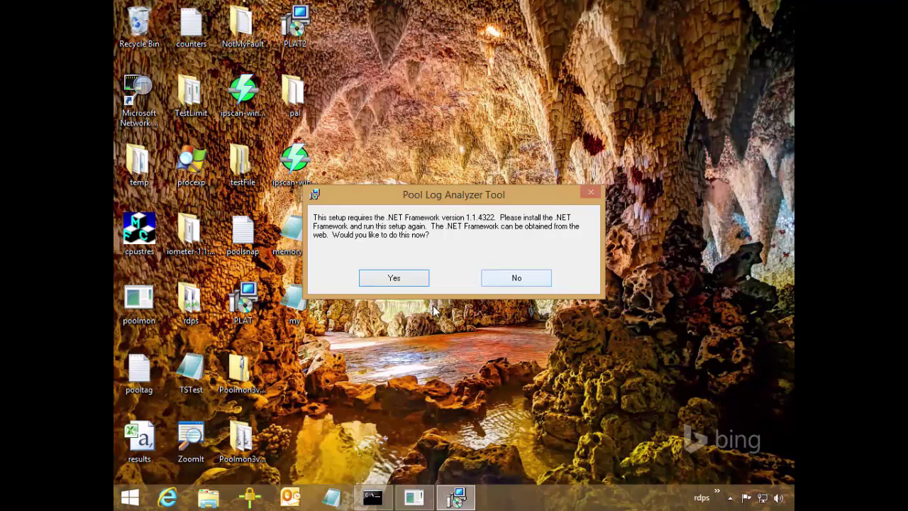
{"action": "key", "text": "Tab"}
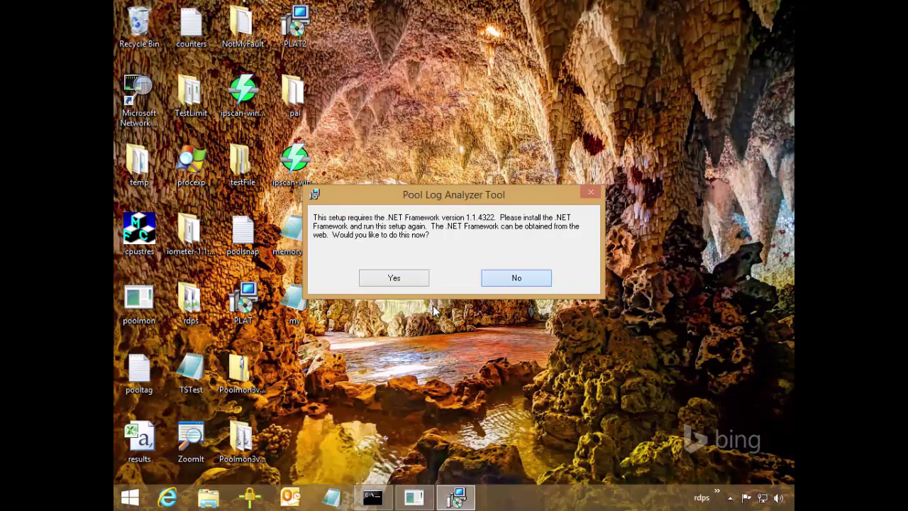
{"action": "key", "text": "Return"}
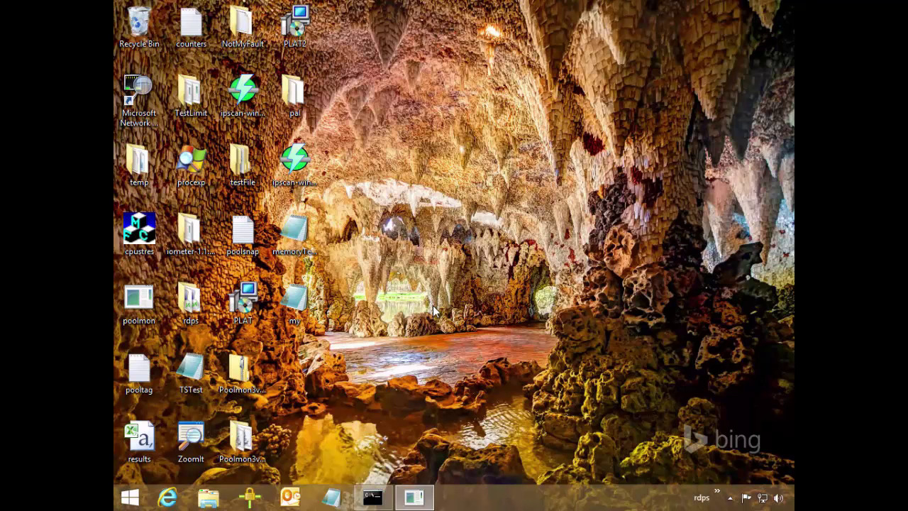
- Review the live poolmon tag list, switching between it and the Command Prompt
{"action": "key", "text": "alt+Tab"}
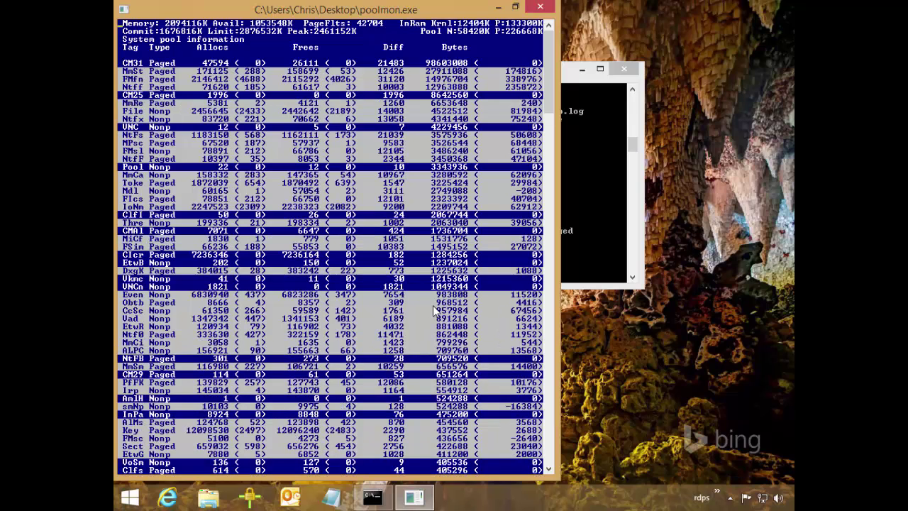
{"action": "key", "text": "alt+Tab"}
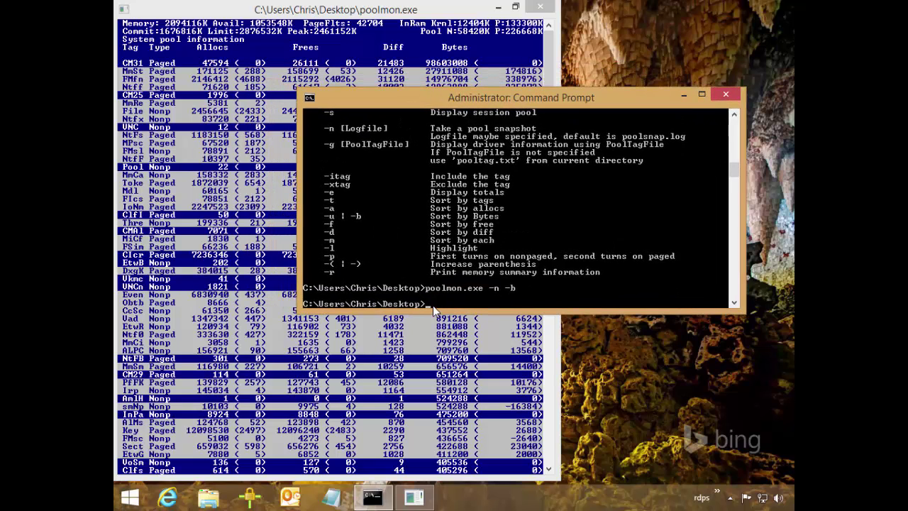
{"action": "key", "text": "alt+Tab"}
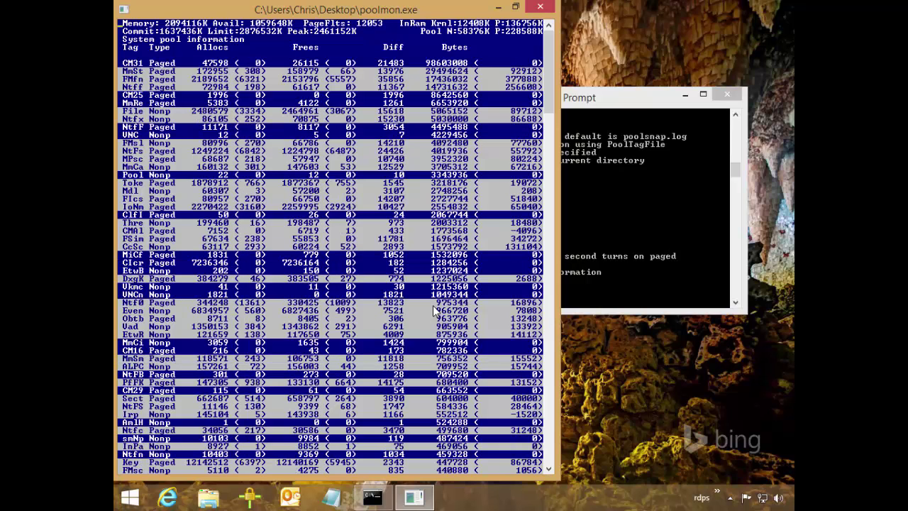
- Clear the windows off the desktop, then open the pooltag file in Notepad and maximize it
{"action": "key", "text": "q"}
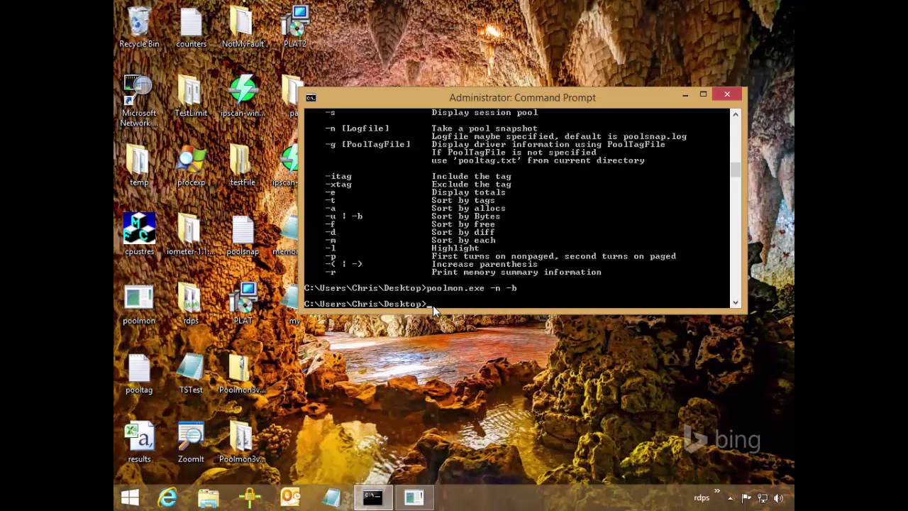
{"action": "key", "text": "super+d"}
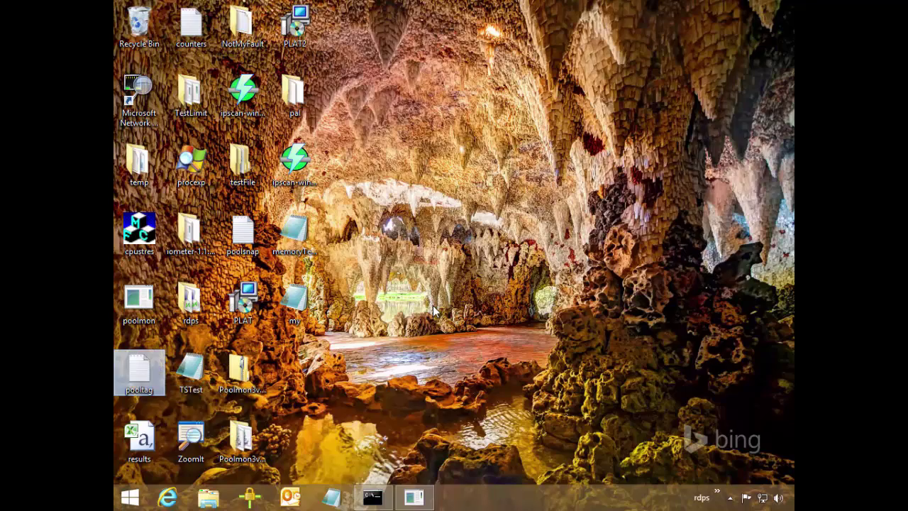
{"action": "key", "text": "Return"}
{"action": "key", "text": "super+Up"}
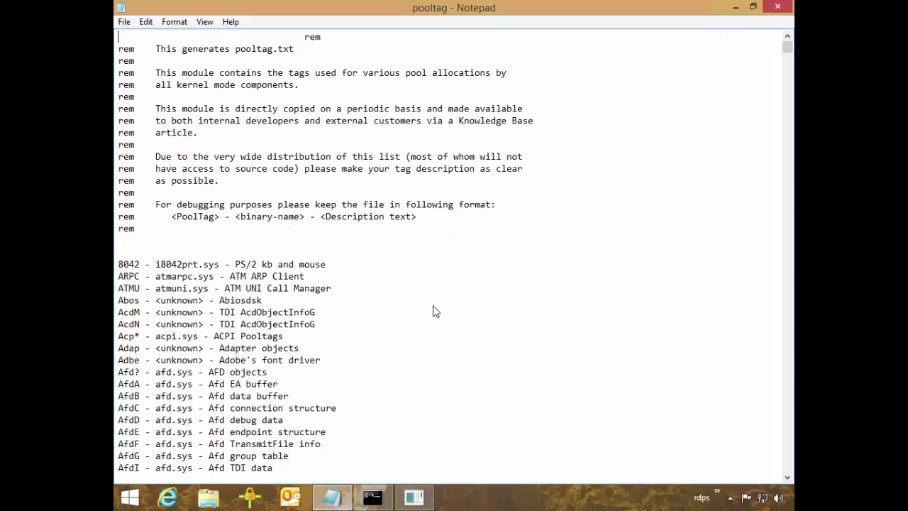
{"action": "mouse_move", "coordinate": [788, 47]}
{"action": "left_mouse_down"}
{"action": "mouse_move", "coordinate": [787, 97]}
{"action": "mouse_move", "coordinate": [788, 47]}
{"action": "left_mouse_up"}
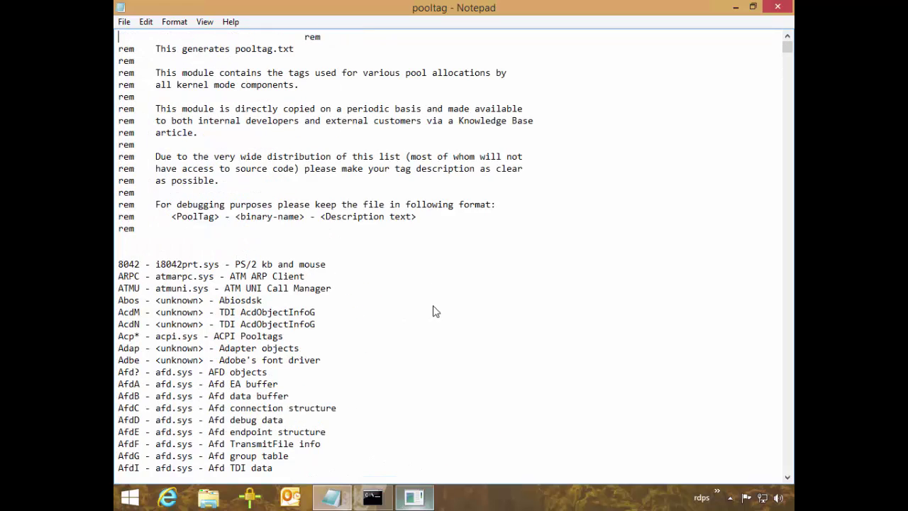
- Check the tags in live poolmon, look up mmst in the pooltag file and highlight the end of its description
{"action": "key", "text": "alt+Tab"}
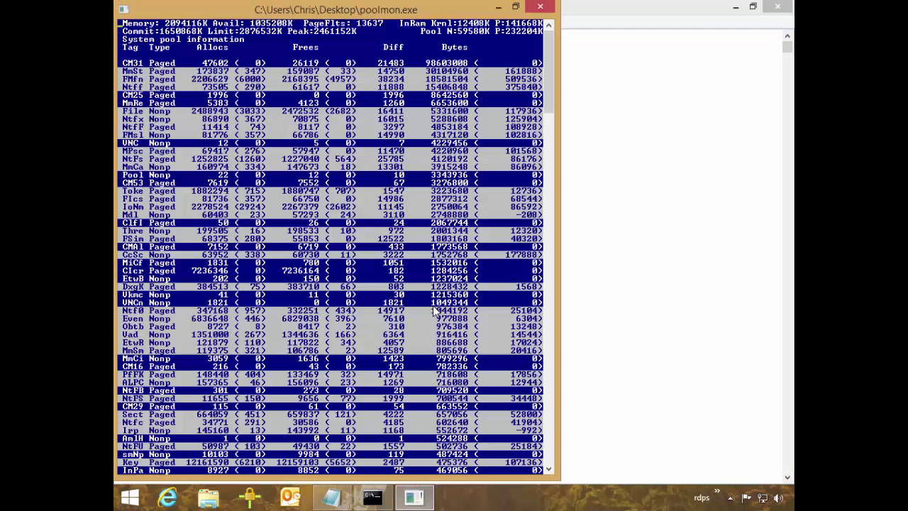
{"action": "key", "text": "alt+Tab"}
{"action": "key", "text": "ctrl+f"}
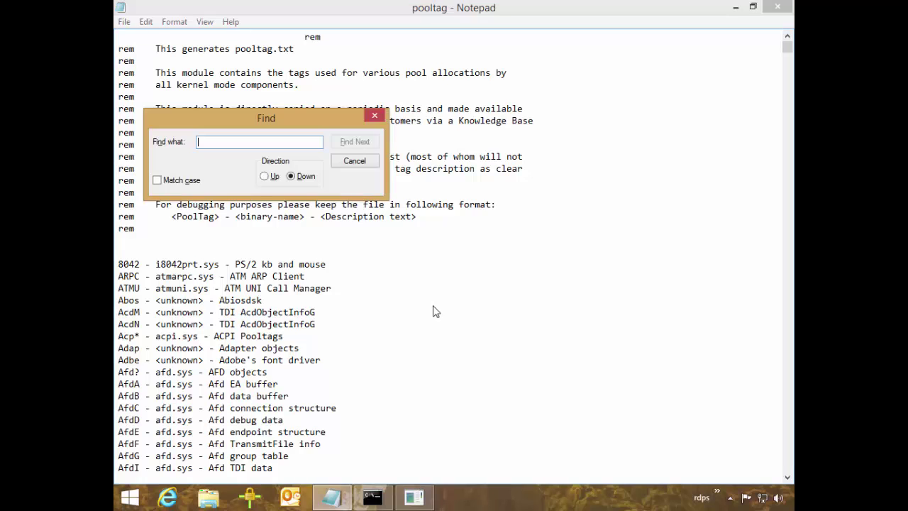
{"action": "type", "text": "mmst"}
{"action": "key", "text": "Return"}
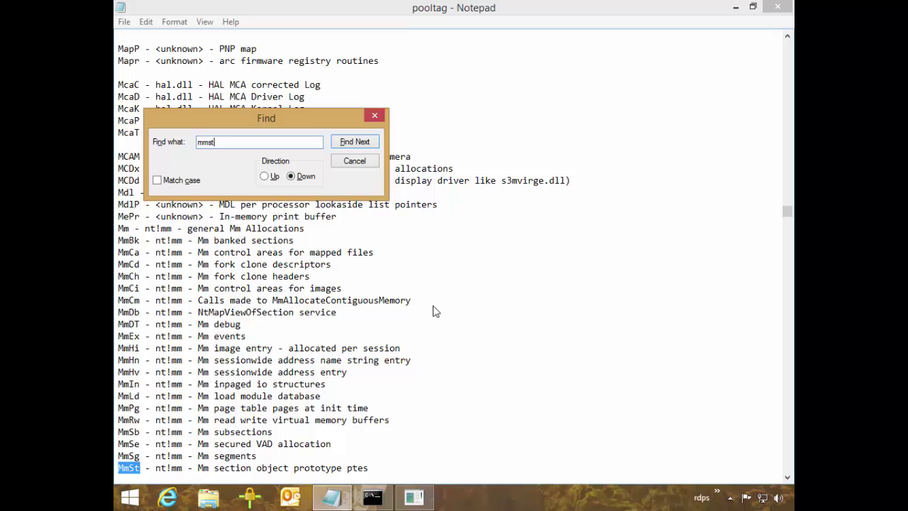
{"action": "left_click_drag", "start_coordinate": [214, 468], "coordinate": [347, 468]}
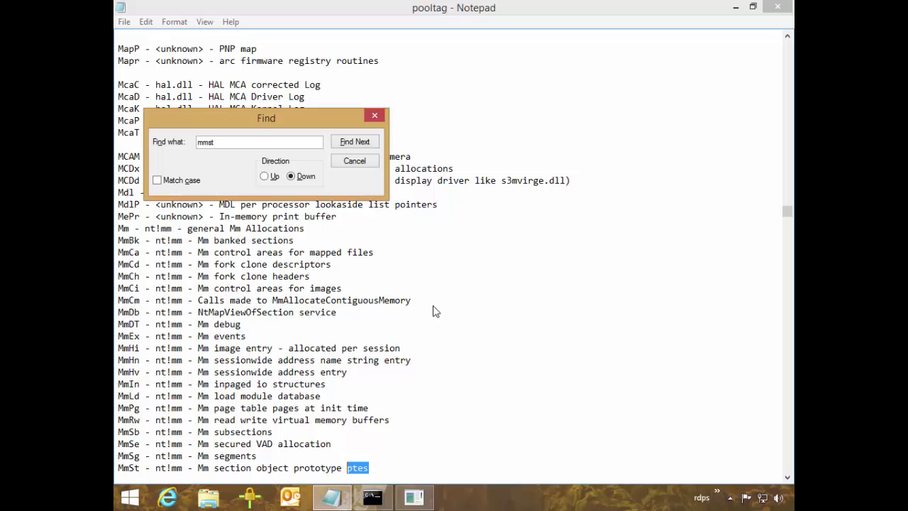
{"action": "key", "text": "Escape"}
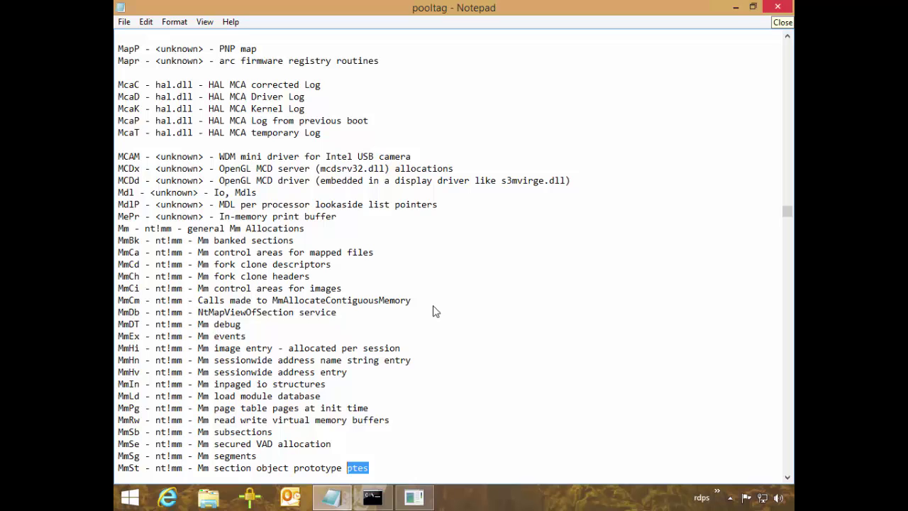
- Return to the desktop and open the NotMyFault folder
{"action": "key", "text": "alt+Tab"}
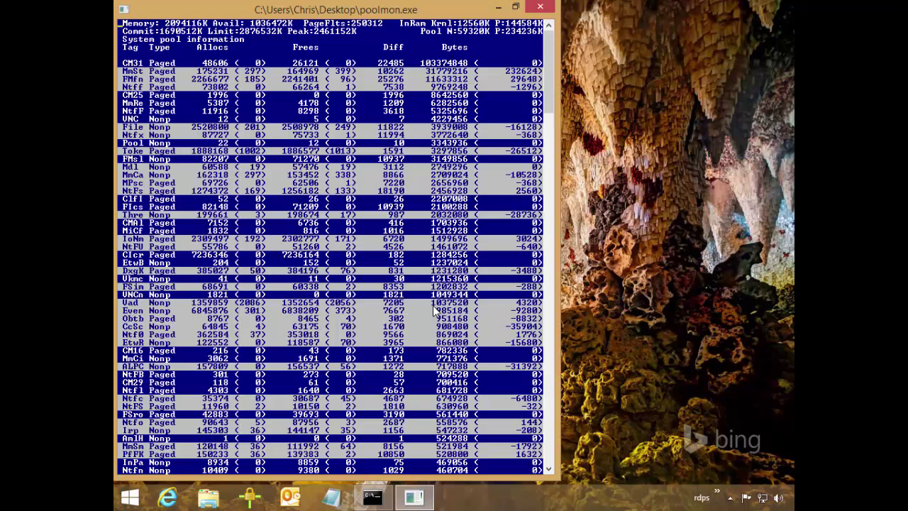
{"action": "key", "text": "super+d"}
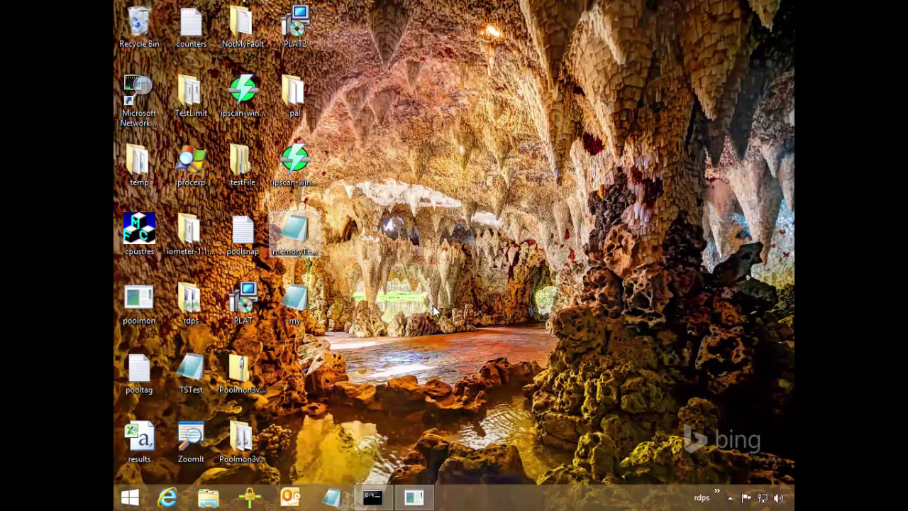
{"action": "key", "text": "Up"}
{"action": "key", "text": "Up"}
{"action": "key", "text": "Up"}
{"action": "key", "text": "Up"}
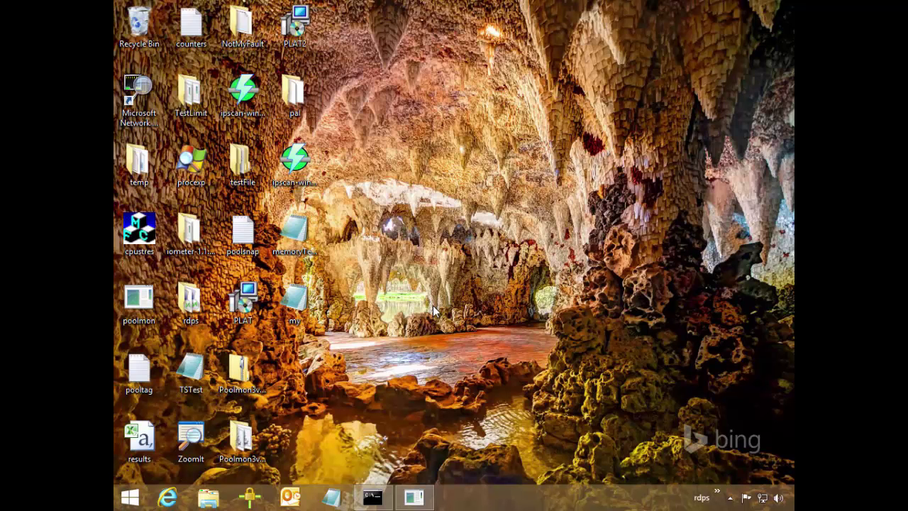
{"action": "key", "text": "Left"}
{"action": "key", "text": "Return"}
- Launch the NotMyfault application from the x64 folder
{"action": "type", "text": "sys"}
{"action": "key", "text": "End"}
{"action": "key", "text": "Up"}
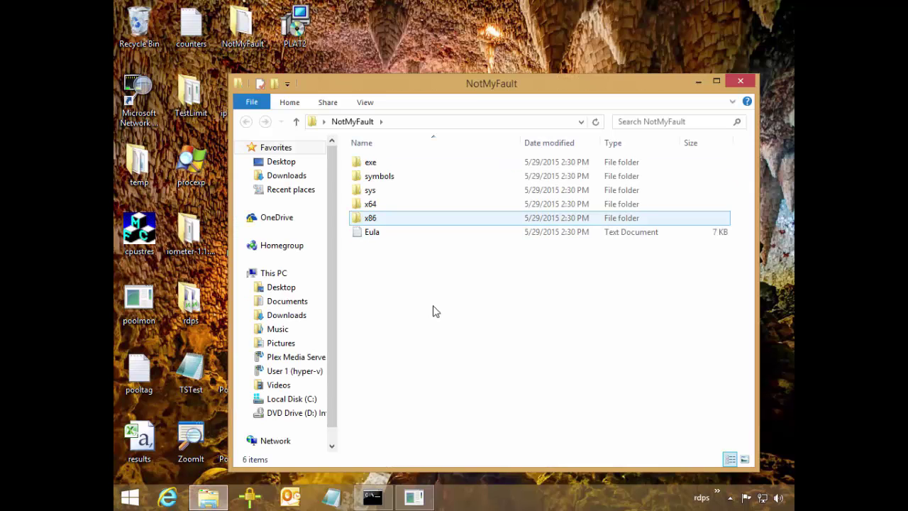
{"action": "key", "text": "Up"}
{"action": "key", "text": "Return"}
{"action": "key", "text": "End"}
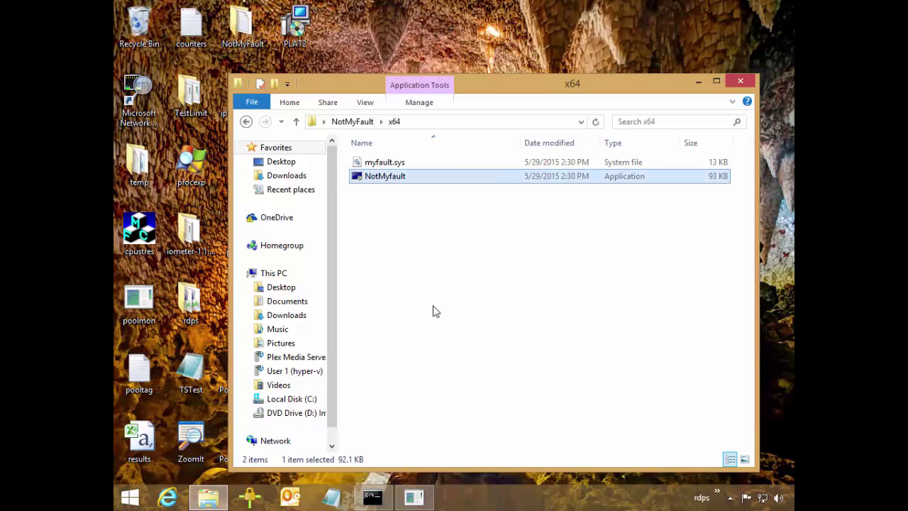
{"action": "key", "text": "Return"}
{"action": "key", "text": "alt+y"}
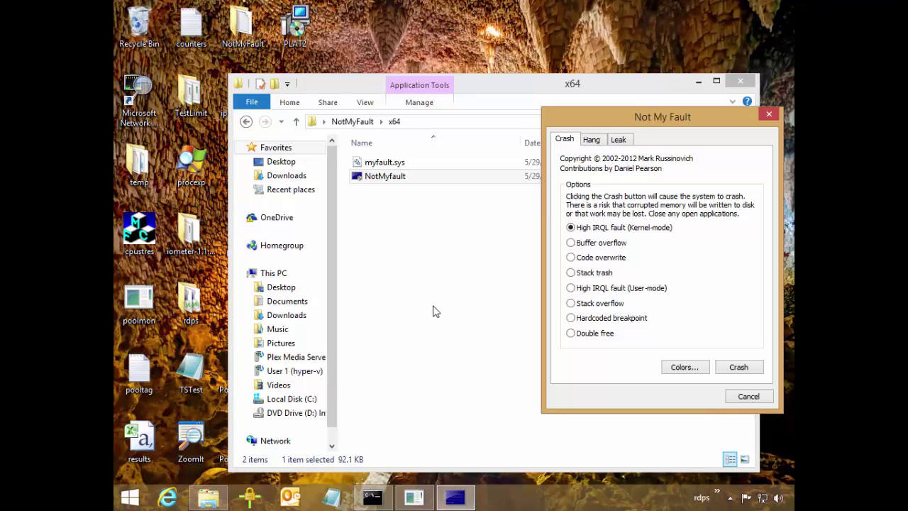
- Set the leak rate to 10000 KB per second and start leaking nonpaged pool with live poolmon alongside
{"action": "key", "text": "ctrl+shift+Tab"}
{"action": "key", "text": "End"}
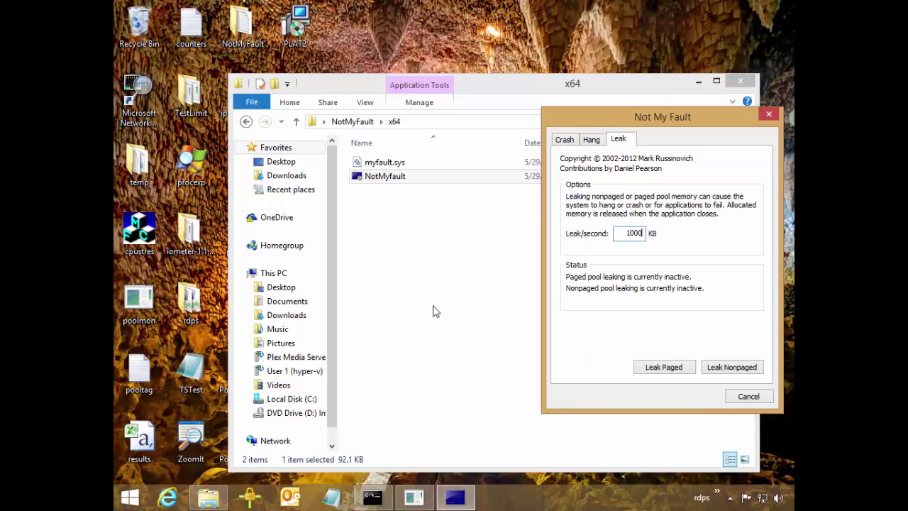
{"action": "type", "text": "0"}
{"action": "key", "text": "alt+Tab"}
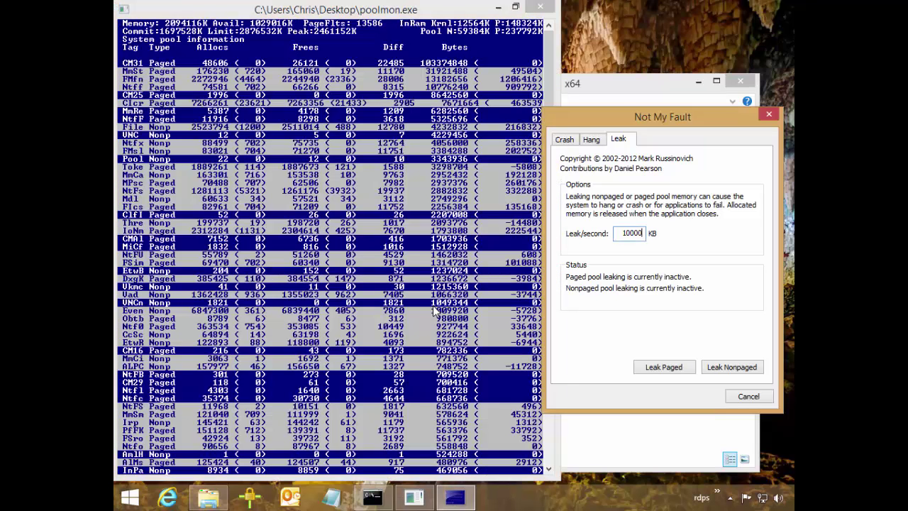
{"action": "key", "text": "Tab"}
{"action": "key", "text": "Tab"}
{"action": "key", "text": "space"}
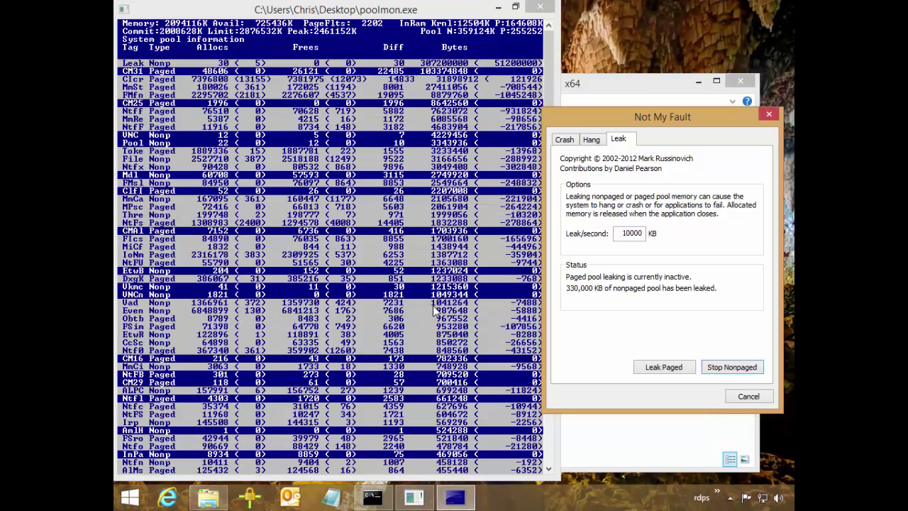
- Log a bytes-sorted pool snapshot during the nonpaged leak by rerunning poolmon.exe -n -b
{"action": "key", "text": "alt+Tab"}
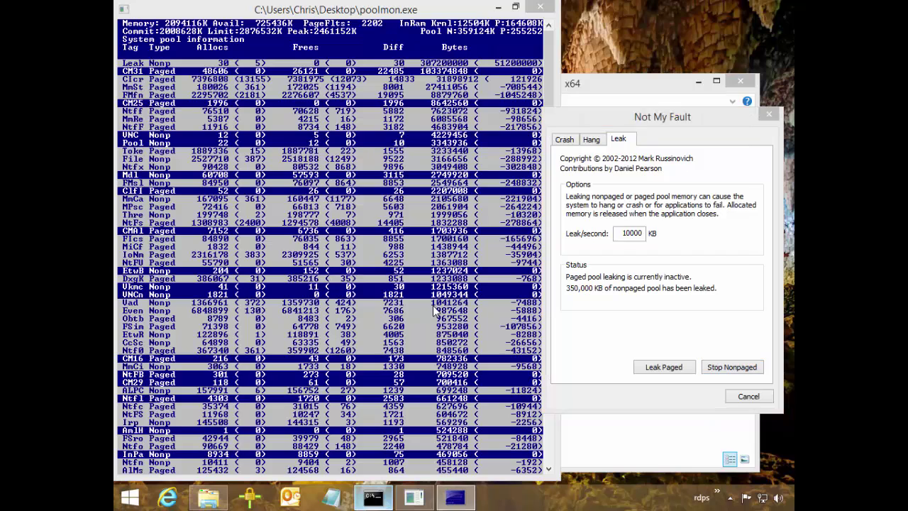
{"action": "key", "text": "Up"}
{"action": "key", "text": "Return"}
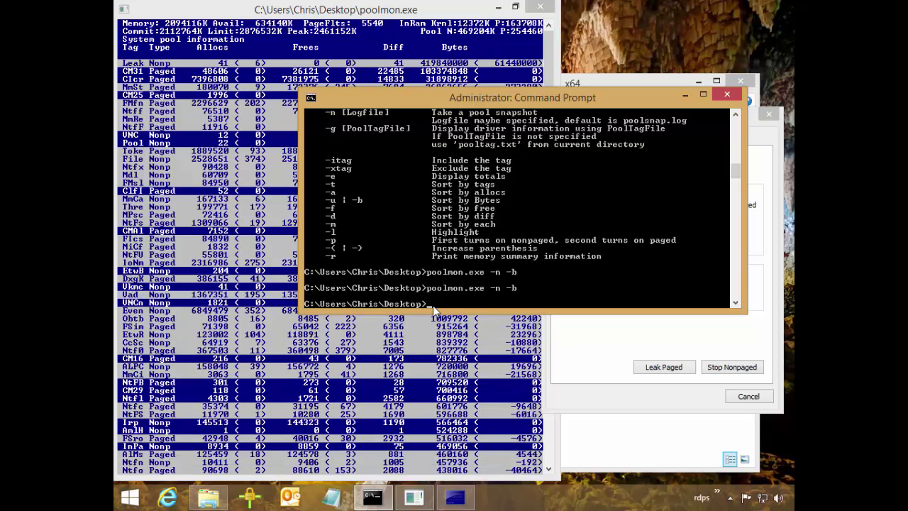
- Check the leak's progress in poolmon and Not My Fault, then log another snapshot with poolmon.exe -n -b
{"action": "key", "text": "alt+Tab"}
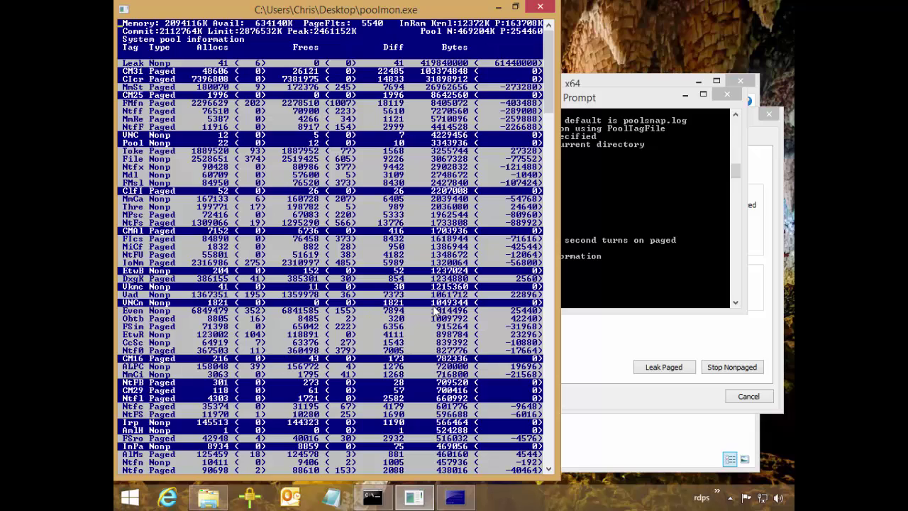
{"action": "key", "text": "alt+Tab"}
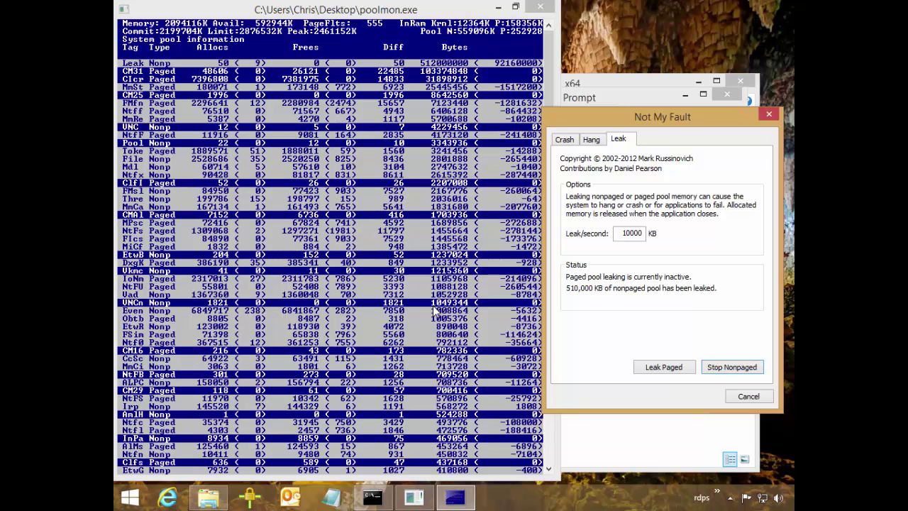
{"action": "key", "text": "alt+Tab"}
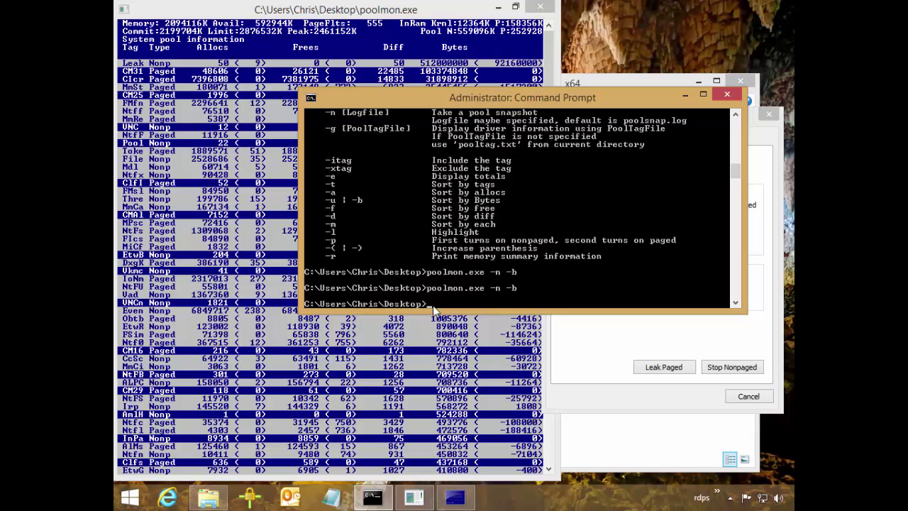
{"action": "key", "text": "Up"}
{"action": "key", "text": "Return"}
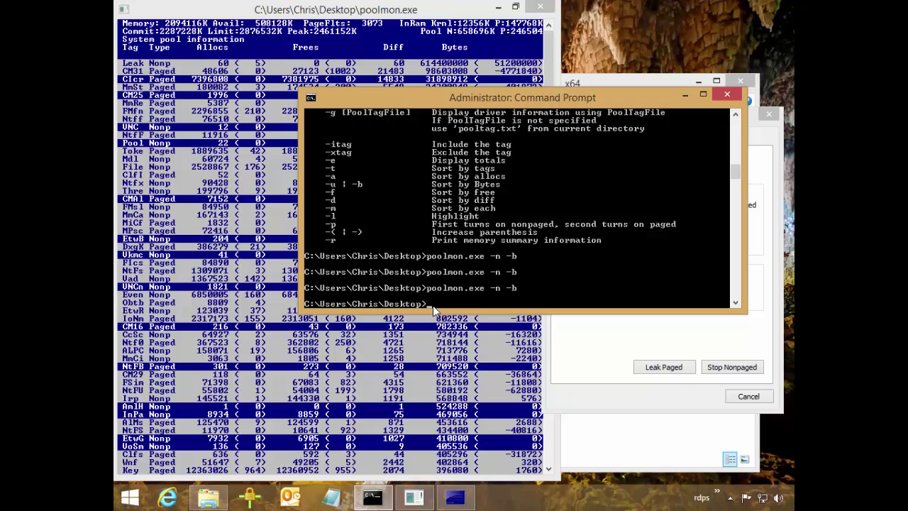
- Log a final pool snapshot with poolmon.exe -n -b, then stop the nonpaged leak and close Not My Fault
{"action": "key", "text": "Up"}
{"action": "key", "text": "Return"}
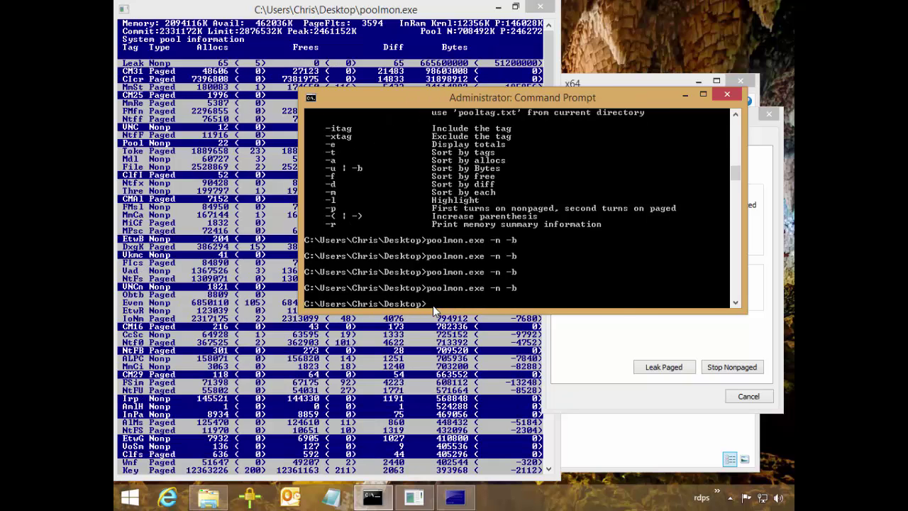
{"action": "key", "text": "alt+Tab"}
{"action": "key", "text": "space"}
{"action": "key", "text": "Escape"}
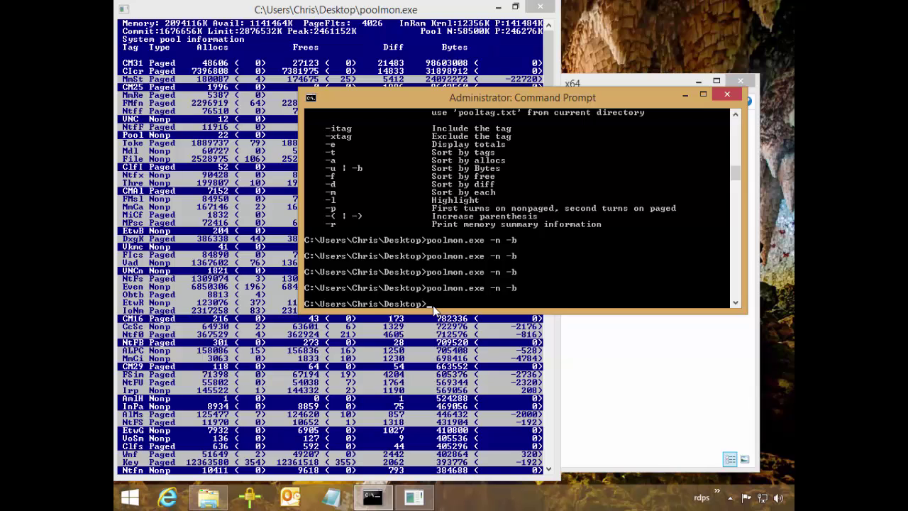
- Clear the open windows off the desktop and open the poolsnap log in a maximized Notepad window
{"action": "left_click", "coordinate": [684, 96]}
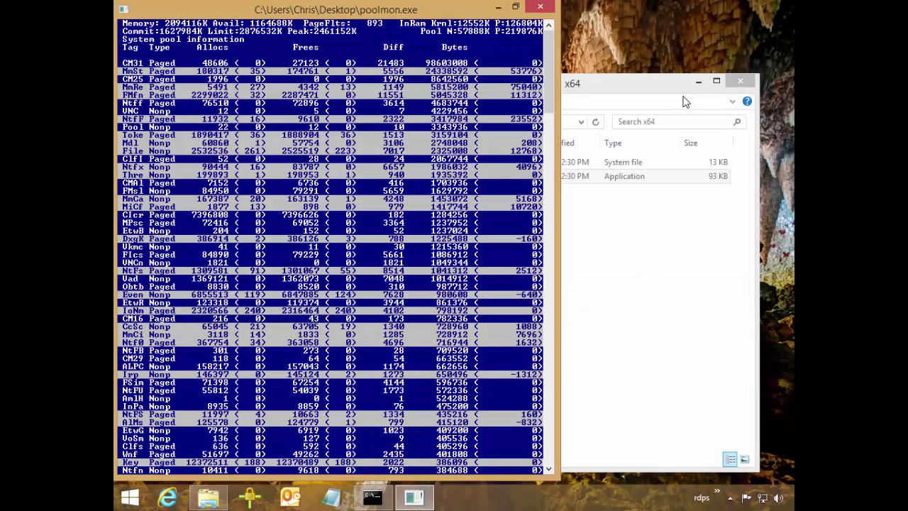
{"action": "left_click", "coordinate": [499, 7]}
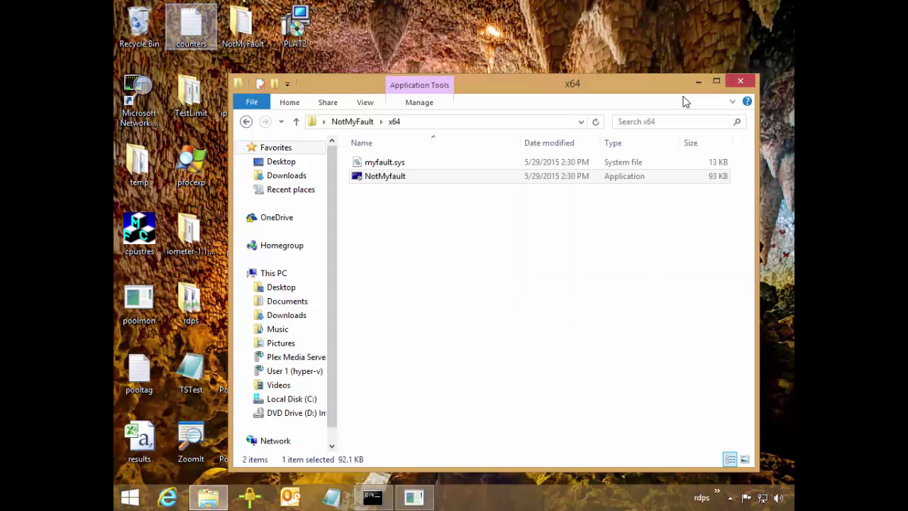
{"action": "left_click", "coordinate": [685, 96]}
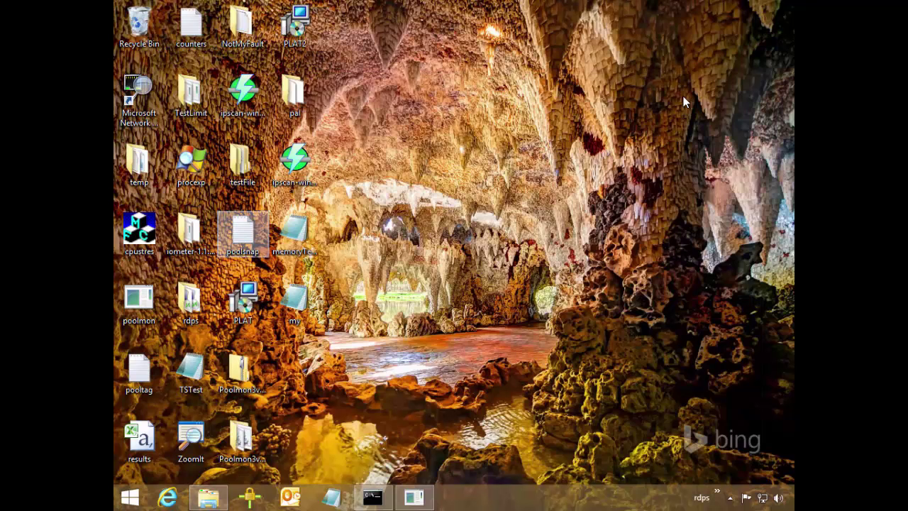
{"action": "key", "text": "Return"}
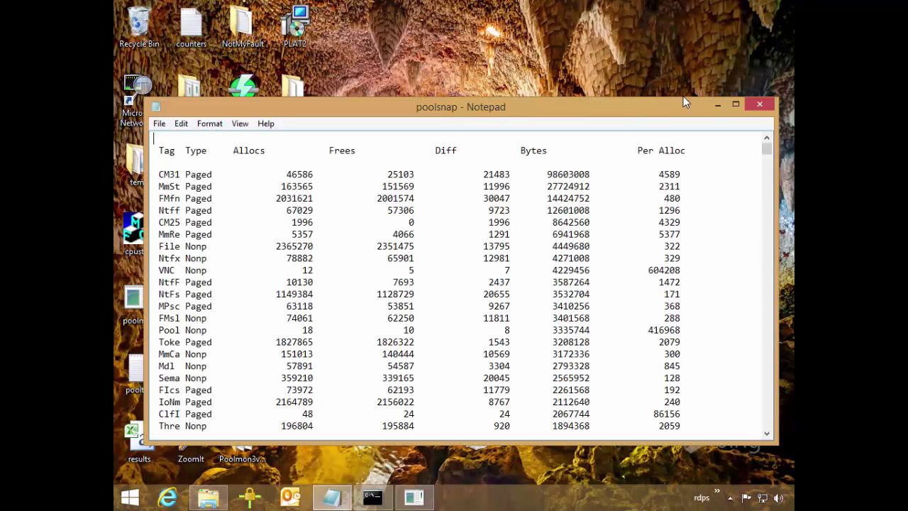
{"action": "key", "text": "super+Up"}
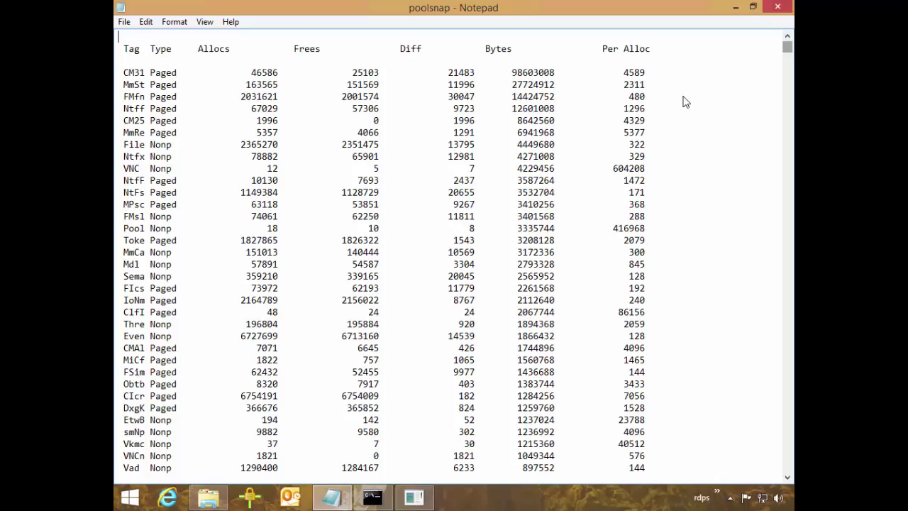
- Skim the poolsnap log to see where one logged snapshot ends and the next begins
{"action": "scroll", "coordinate": [685, 102], "scroll_direction": "down", "scroll_amount": 20}
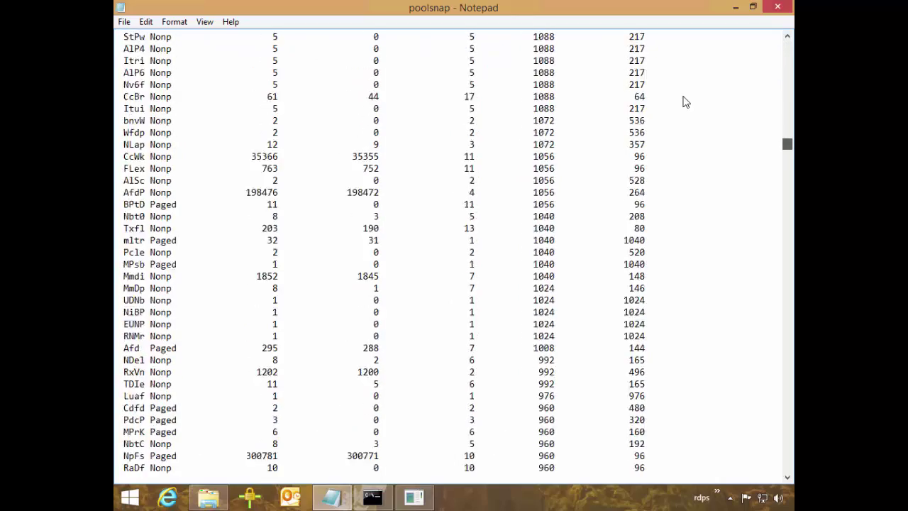
{"action": "scroll", "coordinate": [685, 102], "scroll_direction": "up", "scroll_amount": 15}
{"action": "scroll", "coordinate": [685, 101], "scroll_direction": "down", "scroll_amount": 20}
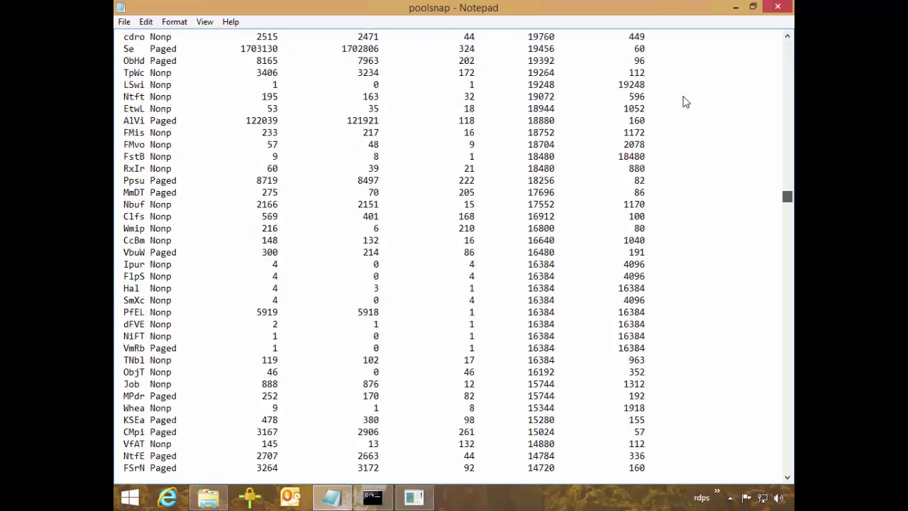
{"action": "scroll", "coordinate": [685, 102], "scroll_direction": "up", "scroll_amount": 20}
{"action": "scroll", "coordinate": [685, 101], "scroll_direction": "down", "scroll_amount": 5}
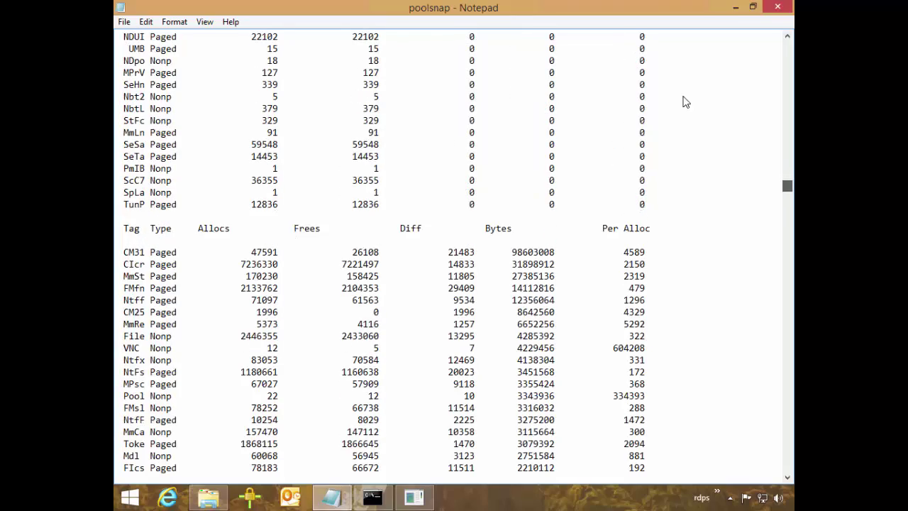
{"action": "scroll", "coordinate": [685, 102], "scroll_direction": "down", "scroll_amount": 20}
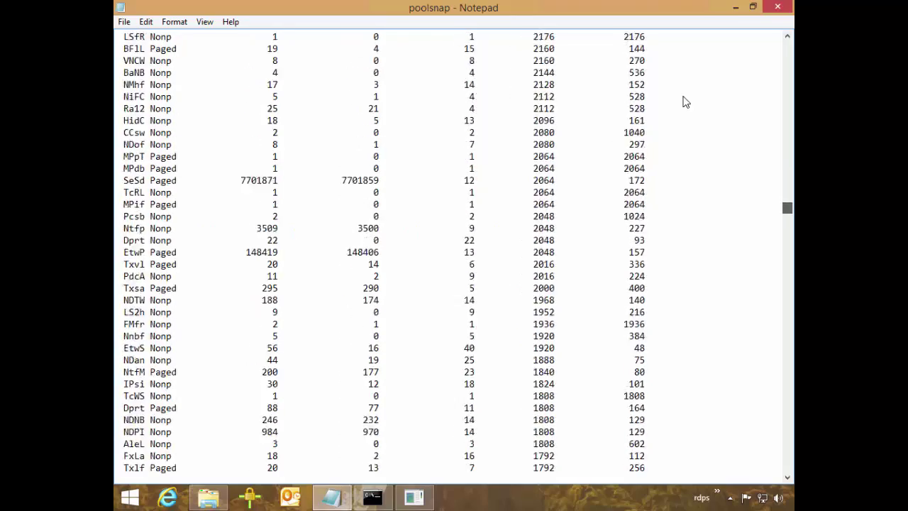
{"action": "scroll", "coordinate": [685, 101], "scroll_direction": "down", "scroll_amount": 20}
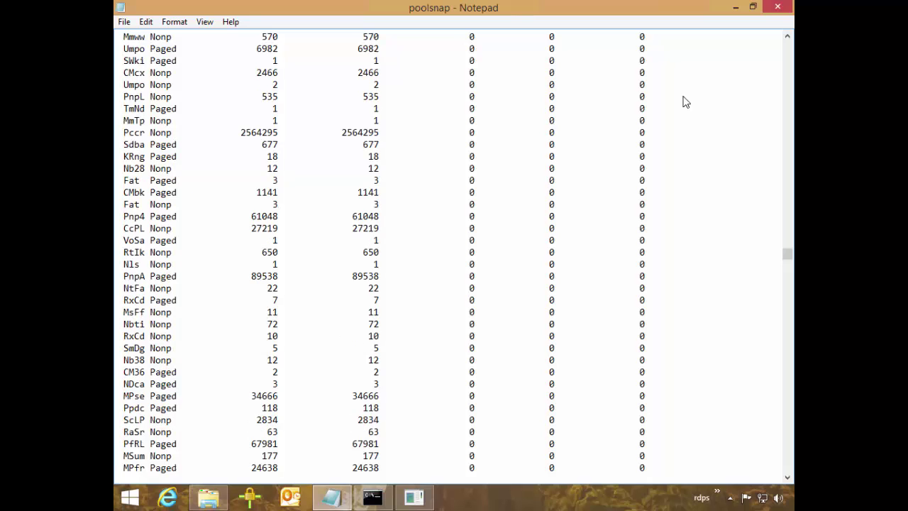
- Search the poolsnap log for cm31 to reach the first leak snapshot and highlight its Leak row
{"action": "key", "text": "ctrl+f"}
{"action": "type", "text": "cm31"}
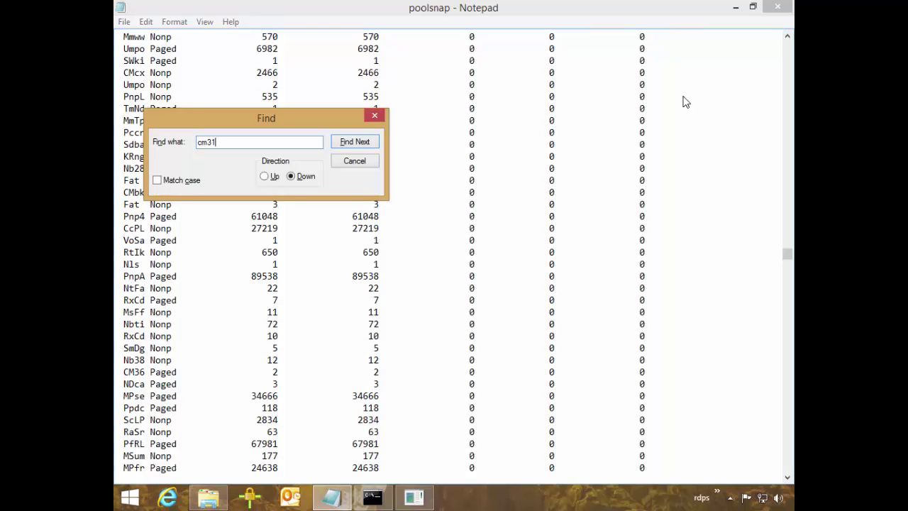
{"action": "key", "text": "Return"}
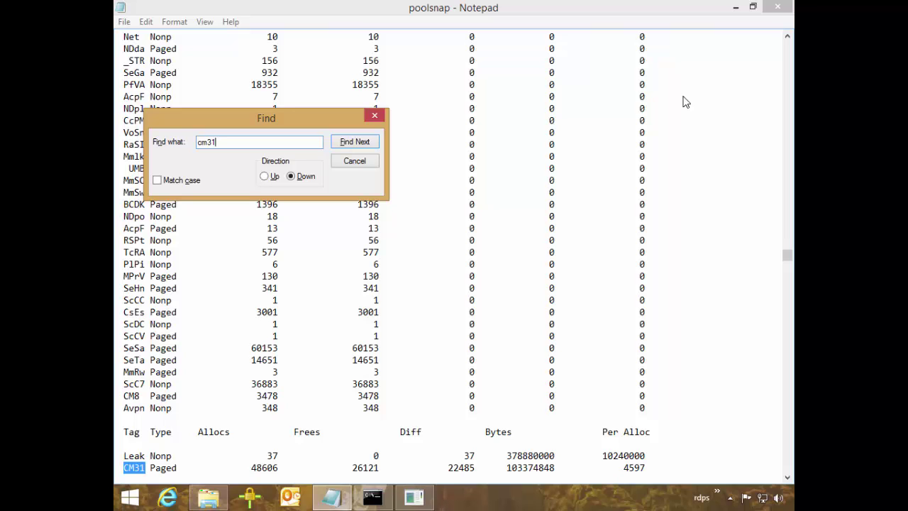
{"action": "mouse_move", "coordinate": [123, 456]}
{"action": "left_mouse_down"}
{"action": "mouse_move", "coordinate": [687, 456]}
{"action": "mouse_move", "coordinate": [687, 445]}
{"action": "mouse_move", "coordinate": [625, 457]}
{"action": "mouse_move", "coordinate": [646, 456]}
{"action": "left_mouse_up"}
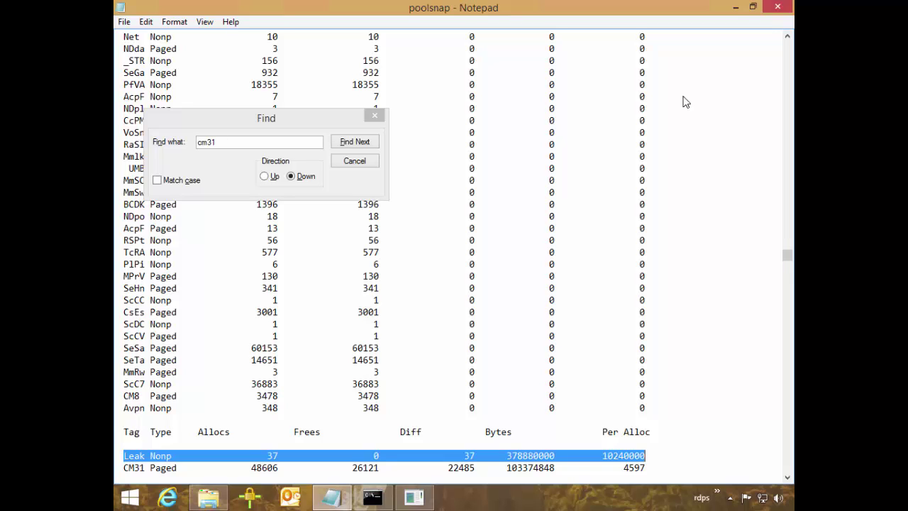
- Find the next two cm31 entries and highlight the Leak row in each of those snapshots
{"action": "left_click", "coordinate": [355, 141]}
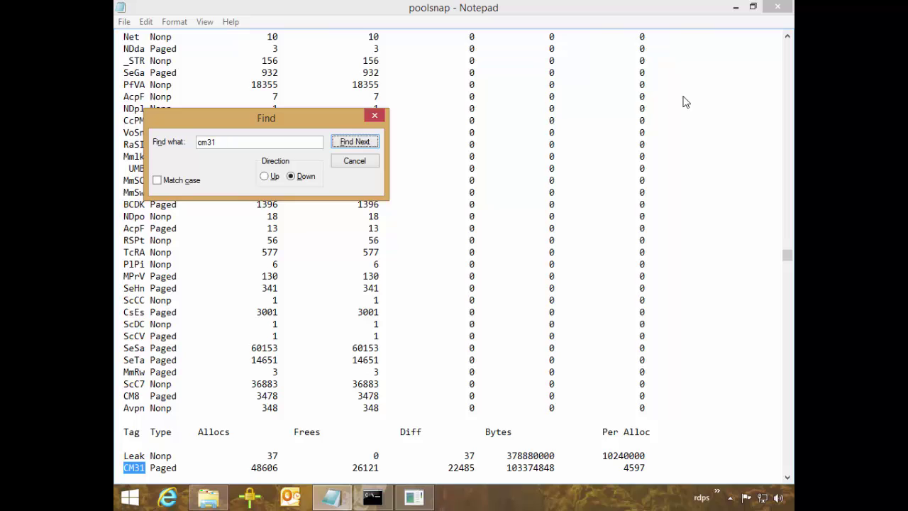
{"action": "key", "text": "Return"}
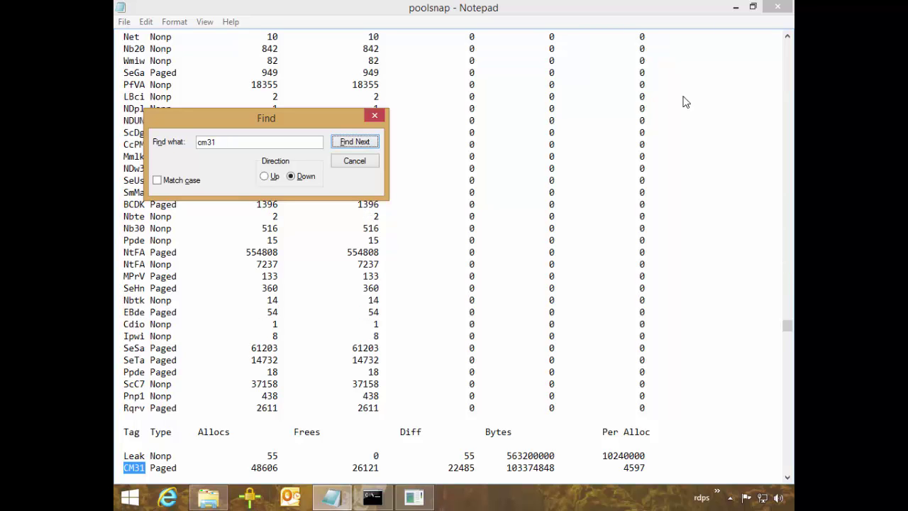
{"action": "left_click_drag", "start_coordinate": [124, 457], "coordinate": [658, 457]}
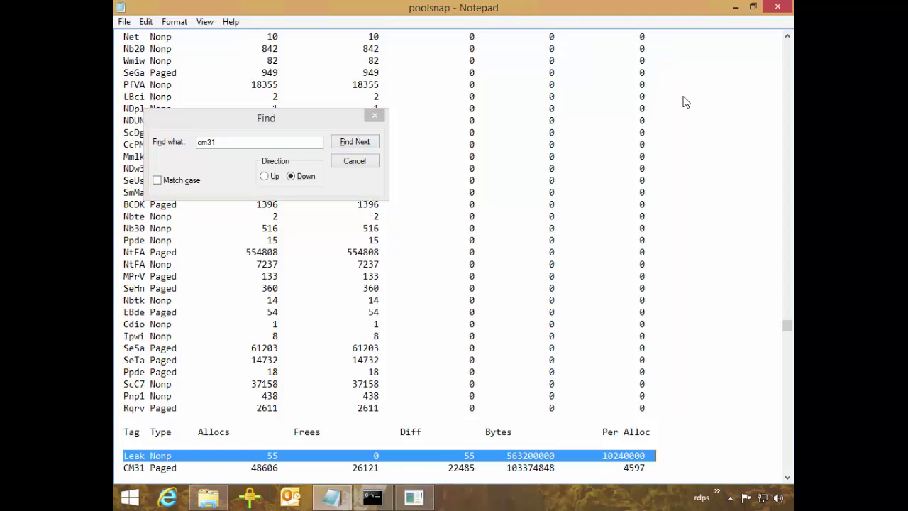
{"action": "left_click", "coordinate": [355, 142]}
{"action": "left_click", "coordinate": [355, 142]}
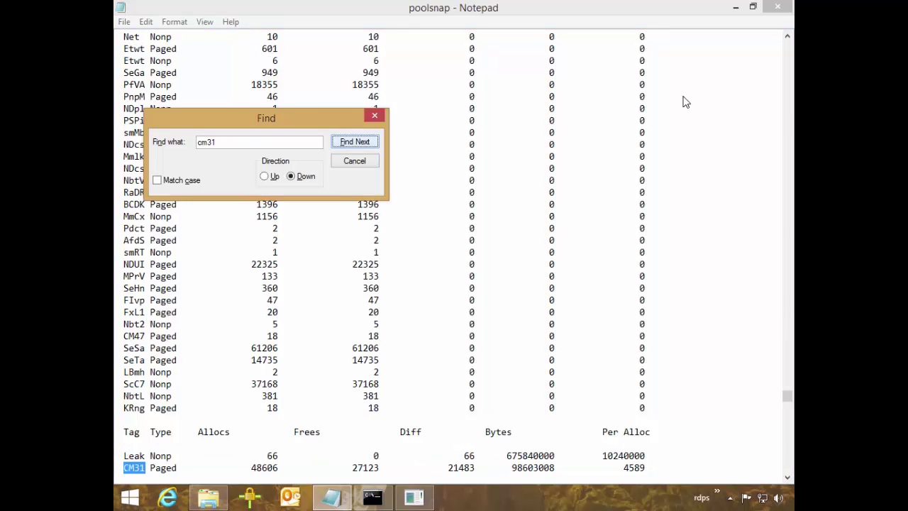
{"action": "left_click_drag", "start_coordinate": [124, 456], "coordinate": [646, 456]}
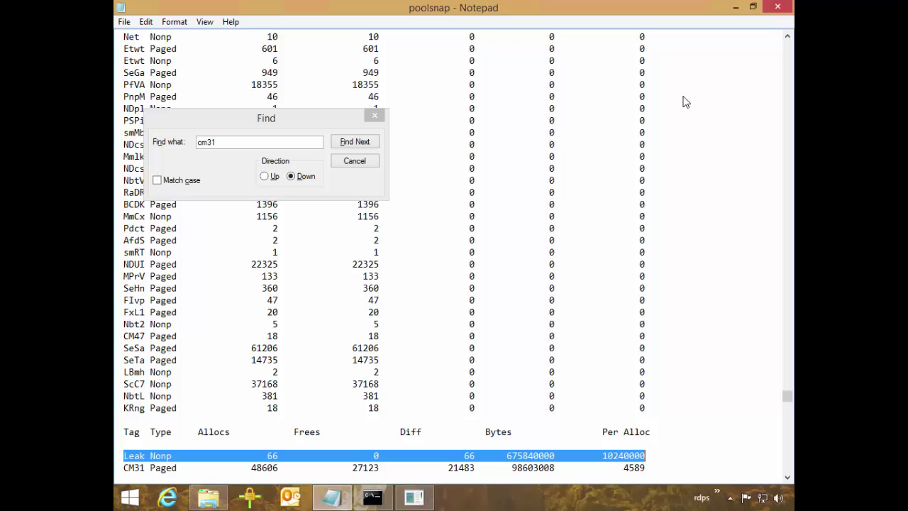
- Point out the Leak tag in the last snapshot and check for any further cm31 entry
{"action": "left_click", "coordinate": [121, 445]}
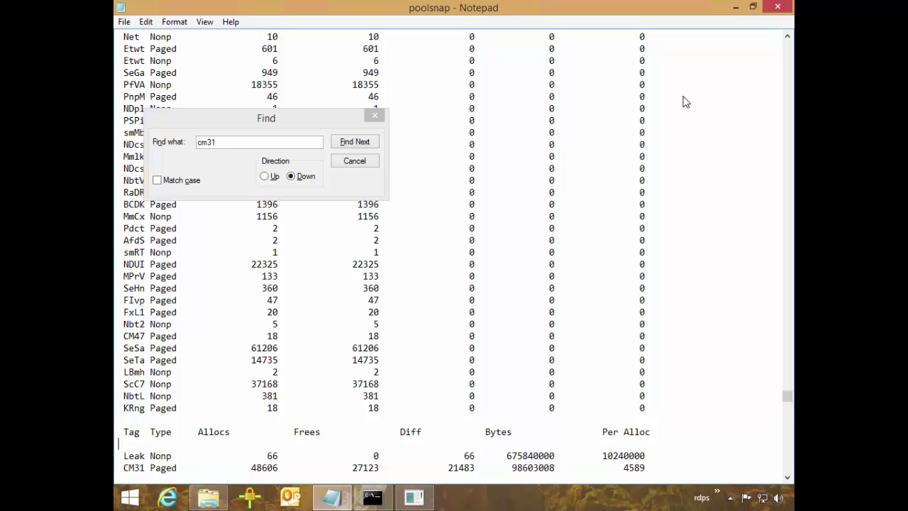
{"action": "mouse_move", "coordinate": [124, 456]}
{"action": "left_mouse_down"}
{"action": "mouse_move", "coordinate": [186, 456]}
{"action": "mouse_move", "coordinate": [150, 456]}
{"action": "left_mouse_up"}
{"action": "left_click", "coordinate": [355, 141]}
{"action": "left_click", "coordinate": [355, 142]}
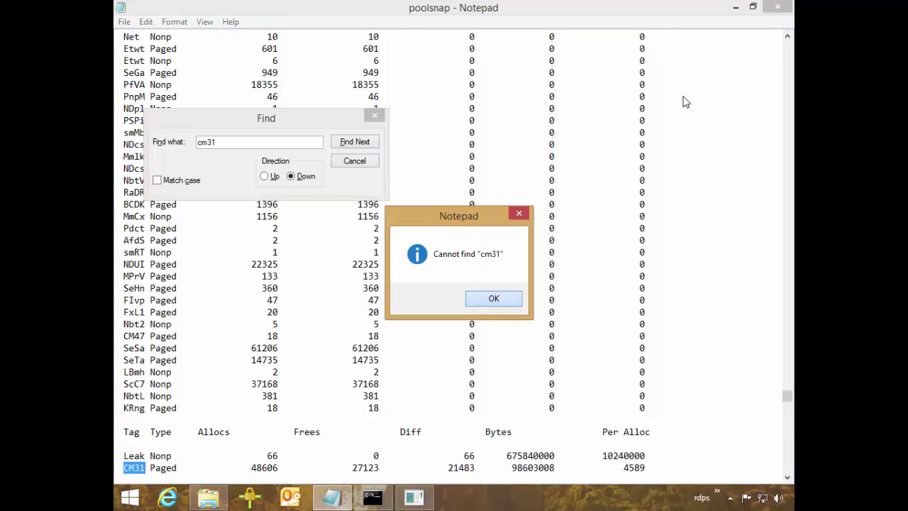
{"action": "key", "text": "Return"}
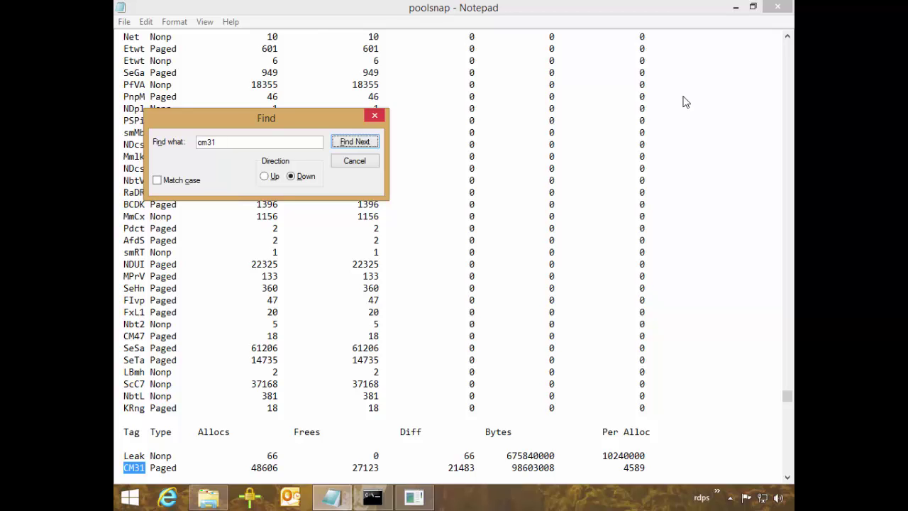
- Switch to the memory diagram and bracket the kernel half, user half and system cache region in purple
{"action": "key", "text": "alt+Tab"}
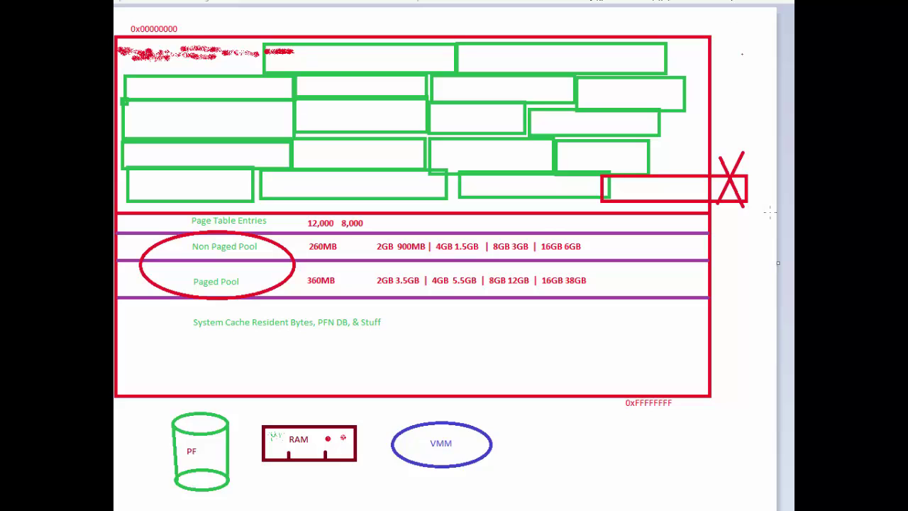
{"action": "mouse_move", "coordinate": [703, 213]}
{"action": "left_mouse_down"}
{"action": "mouse_move", "coordinate": [741, 273]}
{"action": "mouse_move", "coordinate": [709, 367]}
{"action": "mouse_move", "coordinate": [670, 389]}
{"action": "left_mouse_up"}
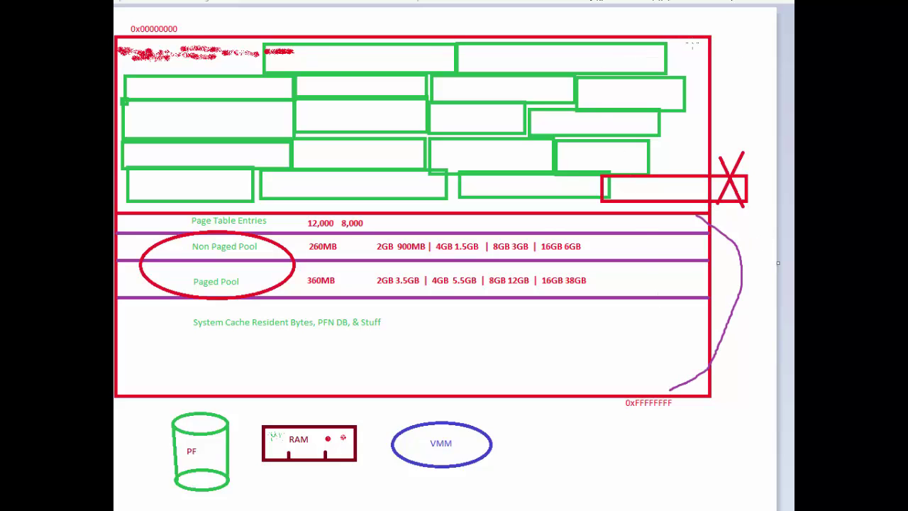
{"action": "mouse_move", "coordinate": [692, 44]}
{"action": "left_mouse_down"}
{"action": "mouse_move", "coordinate": [743, 66]}
{"action": "mouse_move", "coordinate": [743, 133]}
{"action": "mouse_move", "coordinate": [694, 209]}
{"action": "left_mouse_up"}
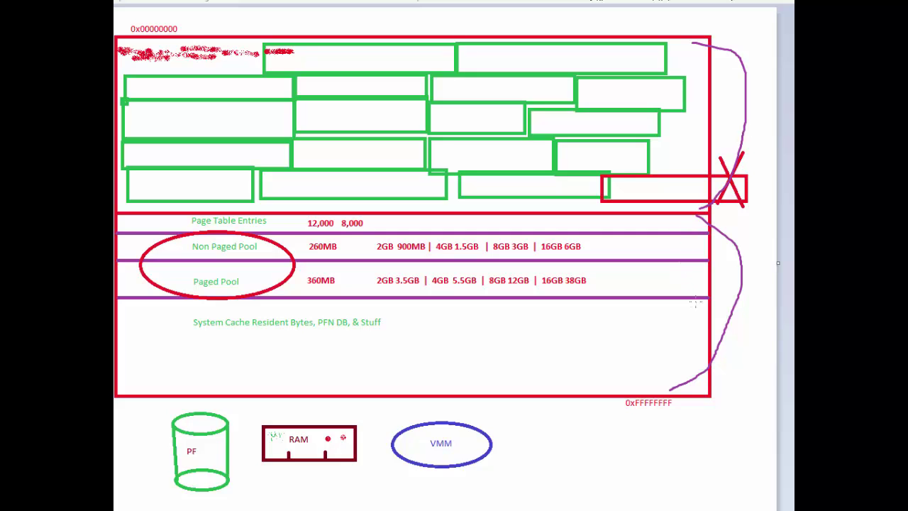
{"action": "mouse_move", "coordinate": [695, 301]}
{"action": "left_mouse_down"}
{"action": "mouse_move", "coordinate": [720, 313]}
{"action": "mouse_move", "coordinate": [741, 349]}
{"action": "mouse_move", "coordinate": [724, 384]}
{"action": "mouse_move", "coordinate": [701, 394]}
{"action": "left_mouse_up"}
- Bracket the user space down through paged pool, writing a circled 3 above and a circled 1 in the system cache area, each with an arrow
{"action": "left_click_drag", "start_coordinate": [534, 335], "coordinate": [528, 353]}
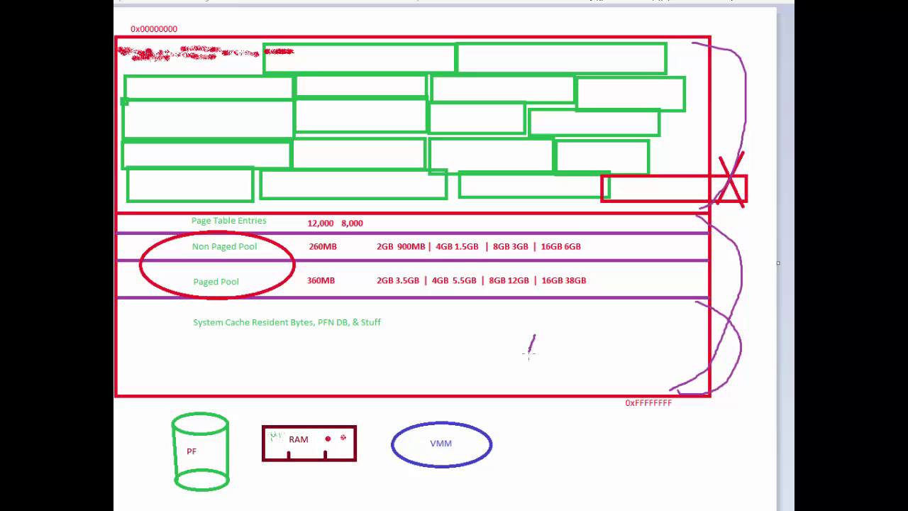
{"action": "mouse_move", "coordinate": [605, 51]}
{"action": "left_mouse_down"}
{"action": "mouse_move", "coordinate": [652, 81]}
{"action": "mouse_move", "coordinate": [695, 225]}
{"action": "mouse_move", "coordinate": [651, 270]}
{"action": "mouse_move", "coordinate": [588, 304]}
{"action": "left_mouse_up"}
{"action": "mouse_move", "coordinate": [535, 149]}
{"action": "left_mouse_down"}
{"action": "mouse_move", "coordinate": [554, 165]}
{"action": "mouse_move", "coordinate": [545, 173]}
{"action": "mouse_move", "coordinate": [543, 126]}
{"action": "mouse_move", "coordinate": [515, 164]}
{"action": "mouse_move", "coordinate": [549, 198]}
{"action": "mouse_move", "coordinate": [565, 145]}
{"action": "left_mouse_up"}
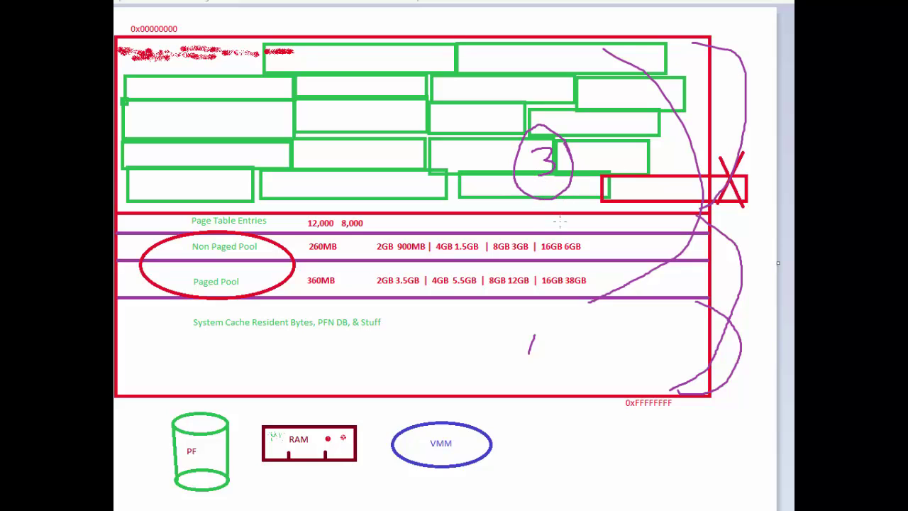
{"action": "mouse_move", "coordinate": [551, 340]}
{"action": "left_mouse_down"}
{"action": "mouse_move", "coordinate": [519, 318]}
{"action": "mouse_move", "coordinate": [507, 353]}
{"action": "mouse_move", "coordinate": [541, 374]}
{"action": "mouse_move", "coordinate": [539, 321]}
{"action": "left_mouse_up"}
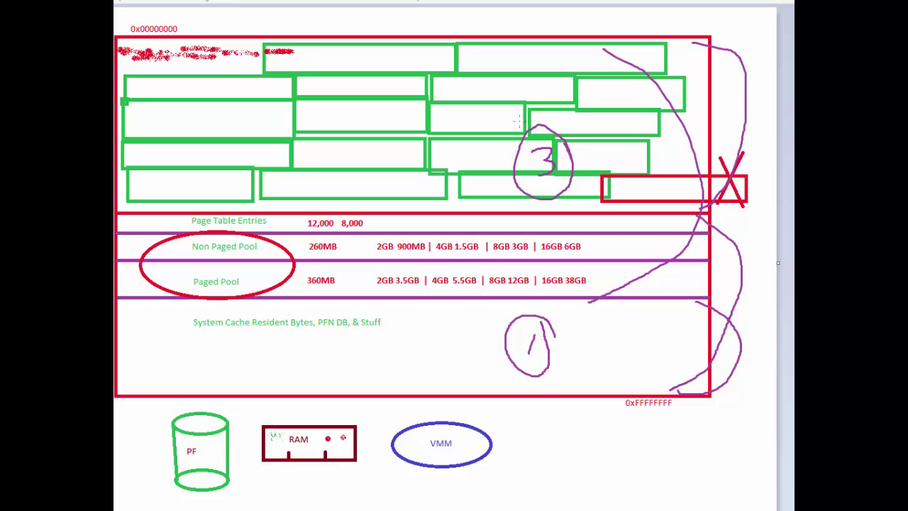
{"action": "mouse_move", "coordinate": [493, 109]}
{"action": "left_mouse_down"}
{"action": "mouse_move", "coordinate": [513, 132]}
{"action": "mouse_move", "coordinate": [519, 107]}
{"action": "left_mouse_up"}
{"action": "mouse_move", "coordinate": [438, 323]}
{"action": "left_mouse_down"}
{"action": "mouse_move", "coordinate": [491, 336]}
{"action": "mouse_move", "coordinate": [477, 346]}
{"action": "left_mouse_up"}
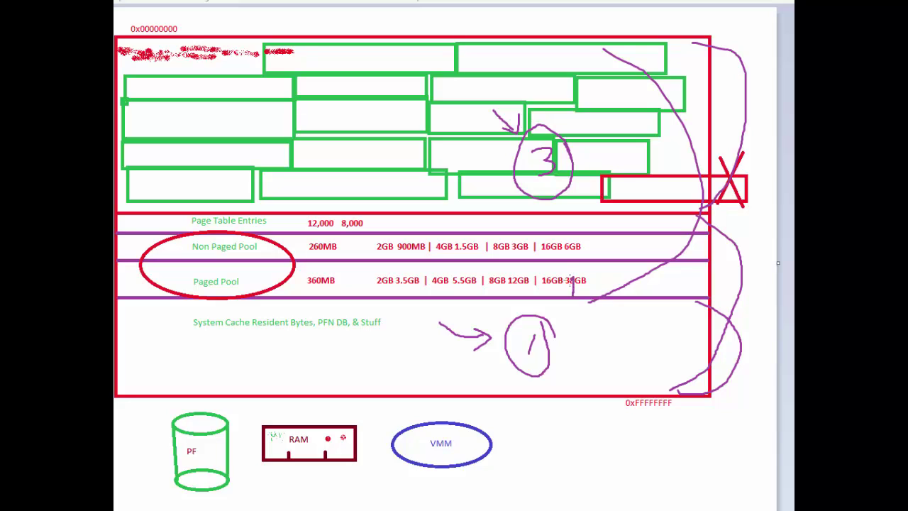
- Mark the 16GB paged pool limit, circle the page table and pool labels, and draw an arrow across the RAM box
{"action": "left_click", "coordinate": [573, 278]}
{"action": "mouse_move", "coordinate": [299, 208]}
{"action": "left_mouse_down"}
{"action": "mouse_move", "coordinate": [212, 190]}
{"action": "mouse_move", "coordinate": [169, 248]}
{"action": "mouse_move", "coordinate": [227, 298]}
{"action": "mouse_move", "coordinate": [294, 242]}
{"action": "mouse_move", "coordinate": [280, 190]}
{"action": "left_mouse_up"}
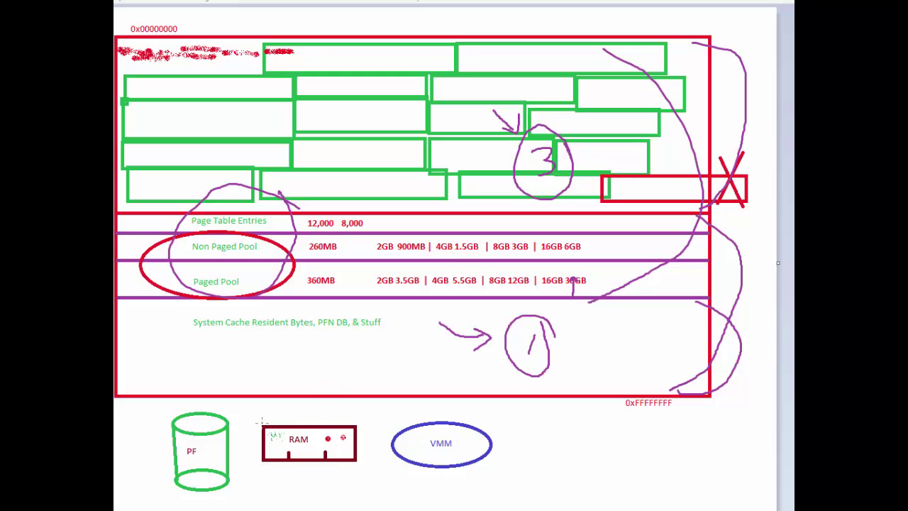
{"action": "mouse_move", "coordinate": [264, 426]}
{"action": "left_mouse_down"}
{"action": "mouse_move", "coordinate": [355, 466]}
{"action": "mouse_move", "coordinate": [359, 453]}
{"action": "mouse_move", "coordinate": [337, 473]}
{"action": "left_mouse_up"}
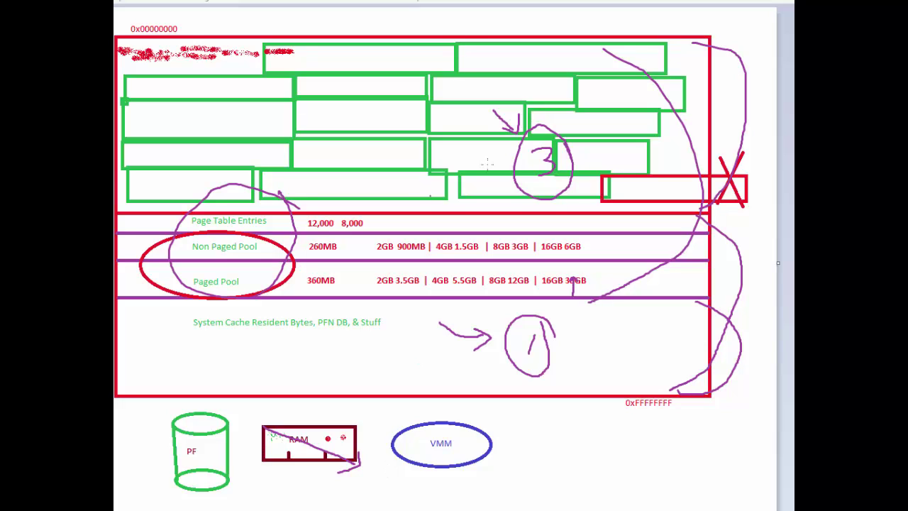
{"action": "mouse_move", "coordinate": [501, 100]}
{"action": "left_mouse_down"}
{"action": "mouse_move", "coordinate": [343, 211]}
{"action": "mouse_move", "coordinate": [535, 165]}
{"action": "mouse_move", "coordinate": [421, 263]}
{"action": "mouse_move", "coordinate": [414, 284]}
{"action": "left_mouse_up"}
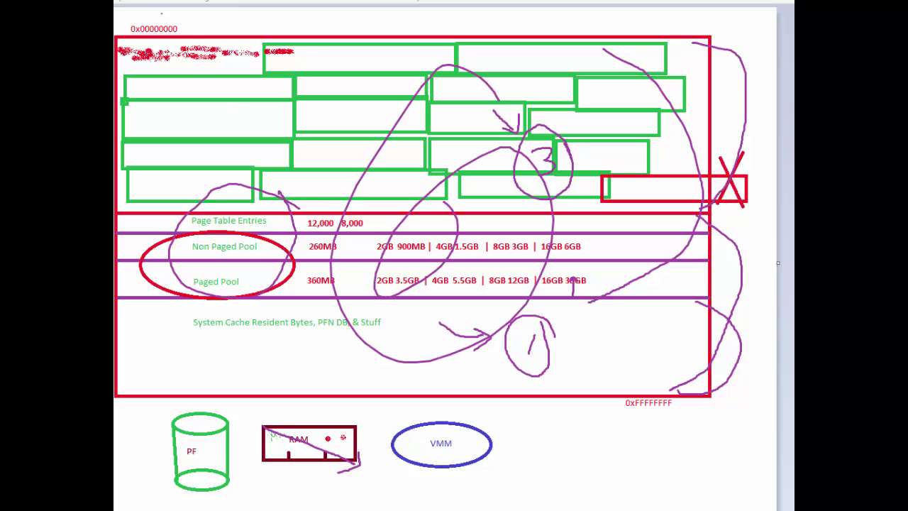
{"action": "key", "text": "ctrl+z"}
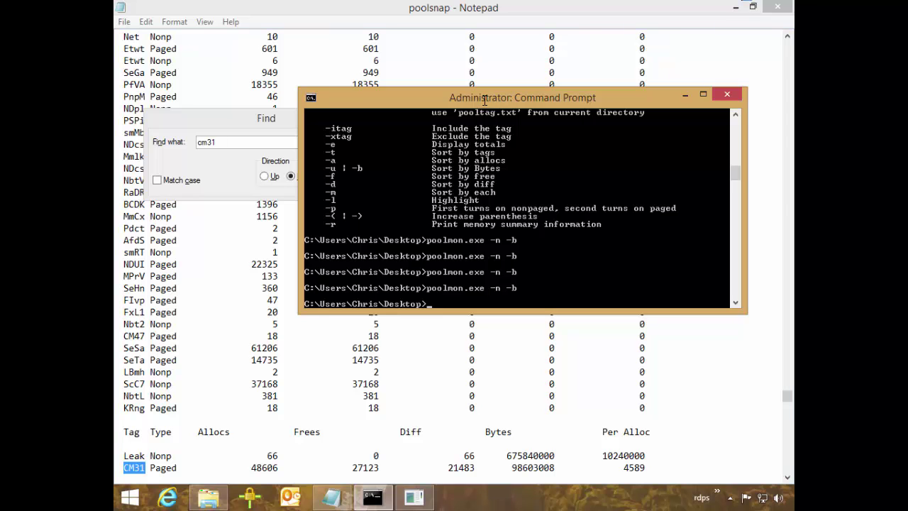
- Close the poolsnap log and the x64 folder, and bring the live poolmon window to the front
{"action": "left_click_drag", "start_coordinate": [485, 100], "coordinate": [514, 108]}
{"action": "key", "text": "alt+Tab"}
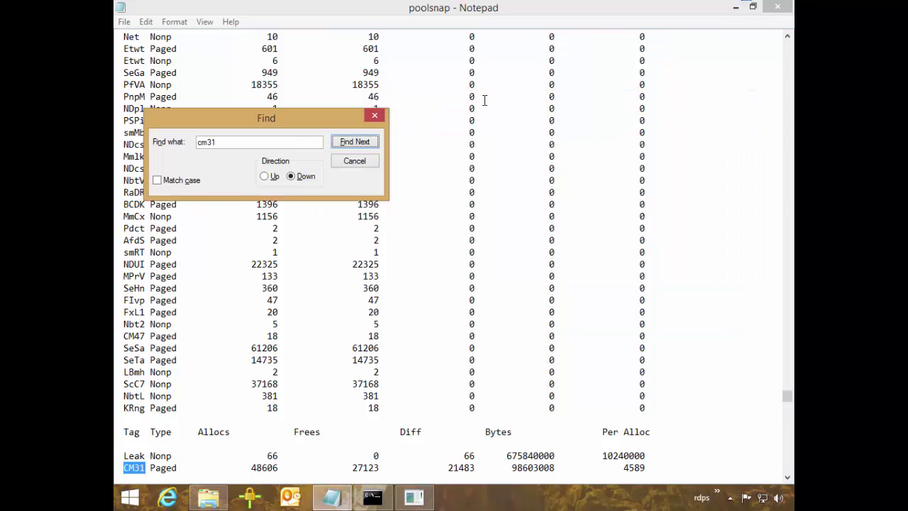
{"action": "key", "text": "Escape"}
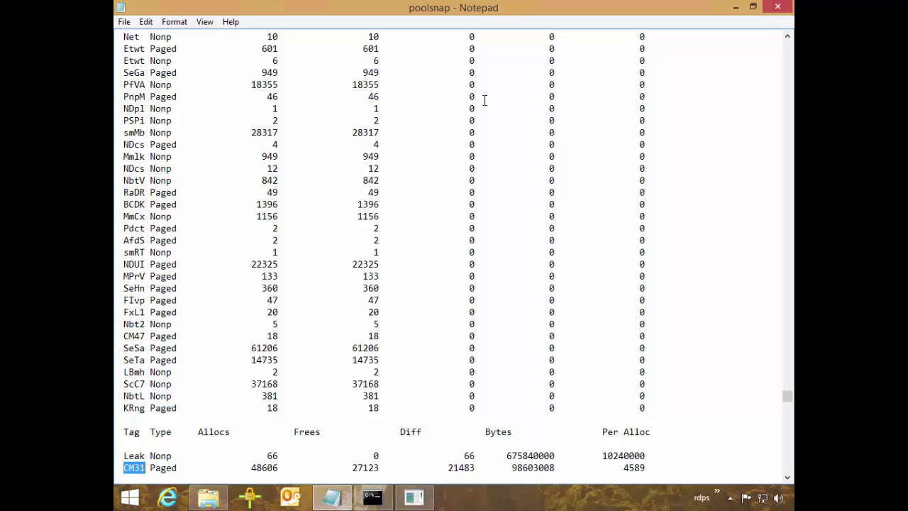
{"action": "key", "text": "alt+F4"}
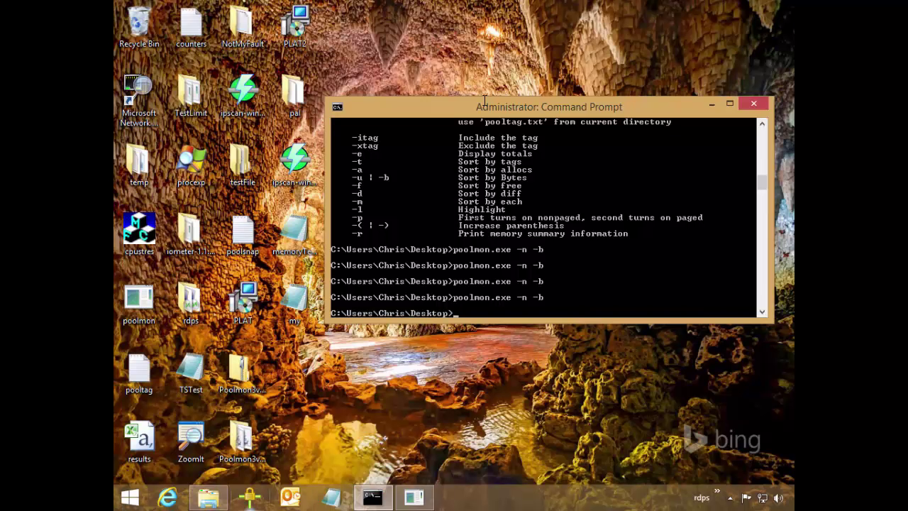
{"action": "key", "text": "alt+Tab"}
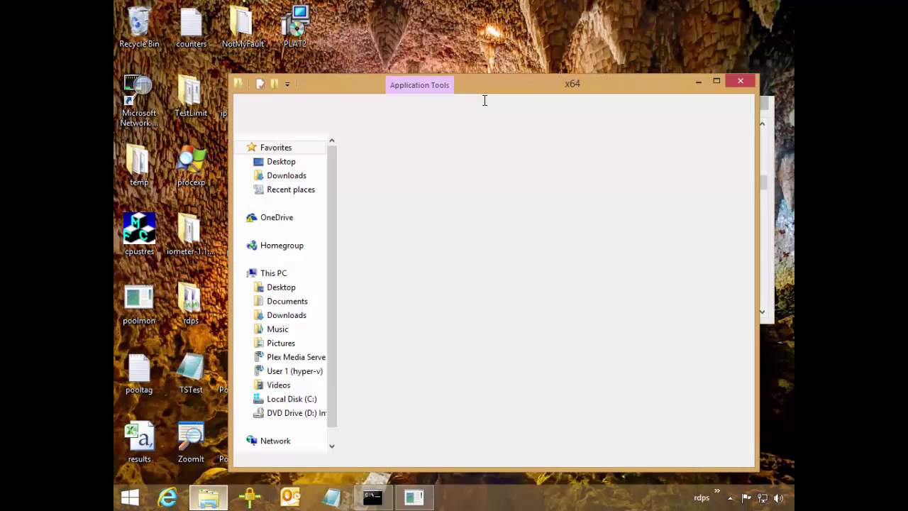
{"action": "key", "text": "alt+F4"}
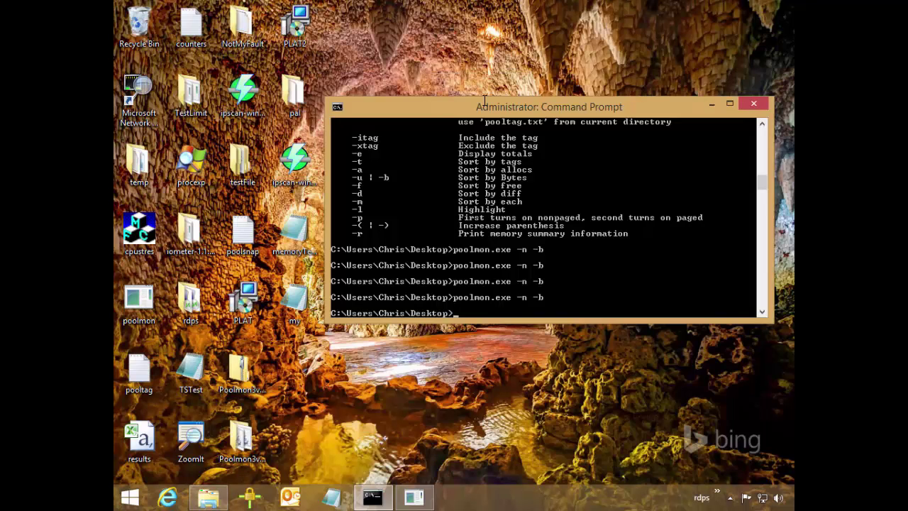
{"action": "key", "text": "alt+Tab"}
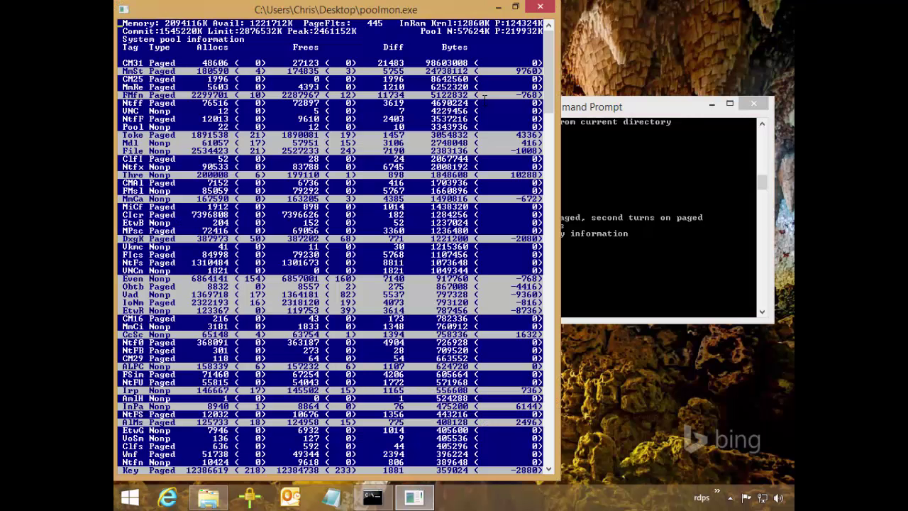